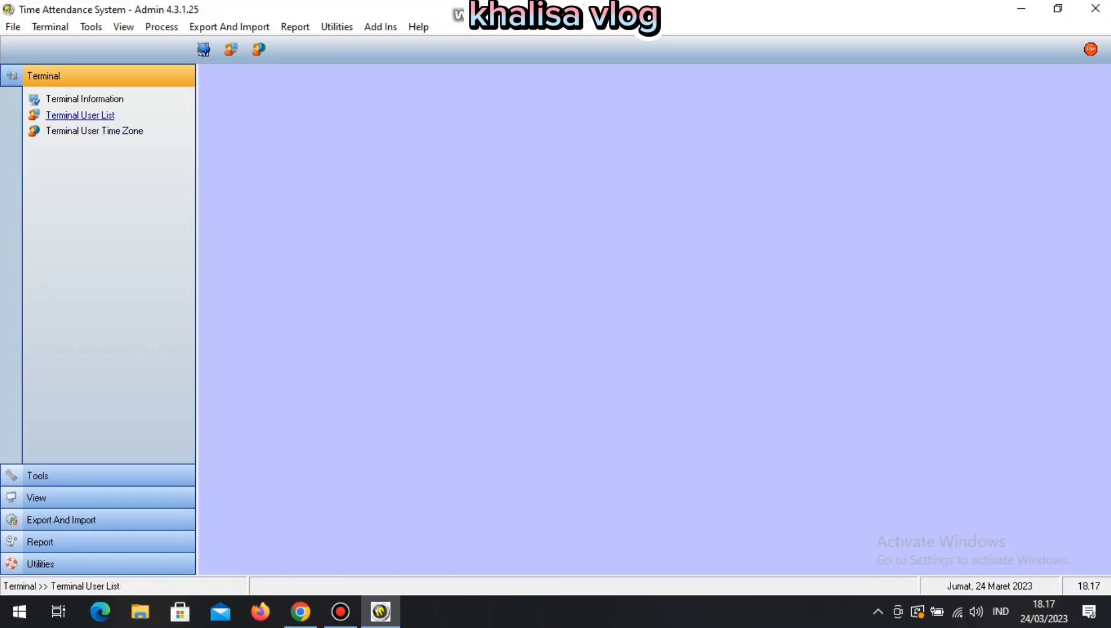
Browse the terminal user list, then close it.
{"action": "left_click", "coordinate": [81, 115]}
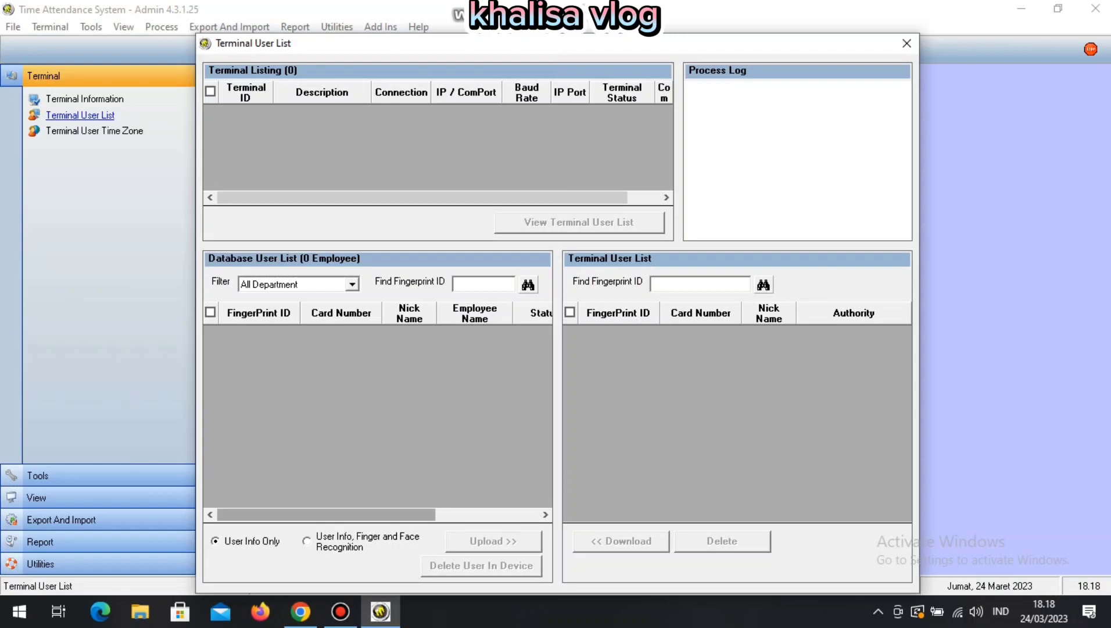
{"action": "left_click_drag", "start_coordinate": [326, 515], "coordinate": [379, 515]}
{"action": "left_click", "coordinate": [545, 515]}
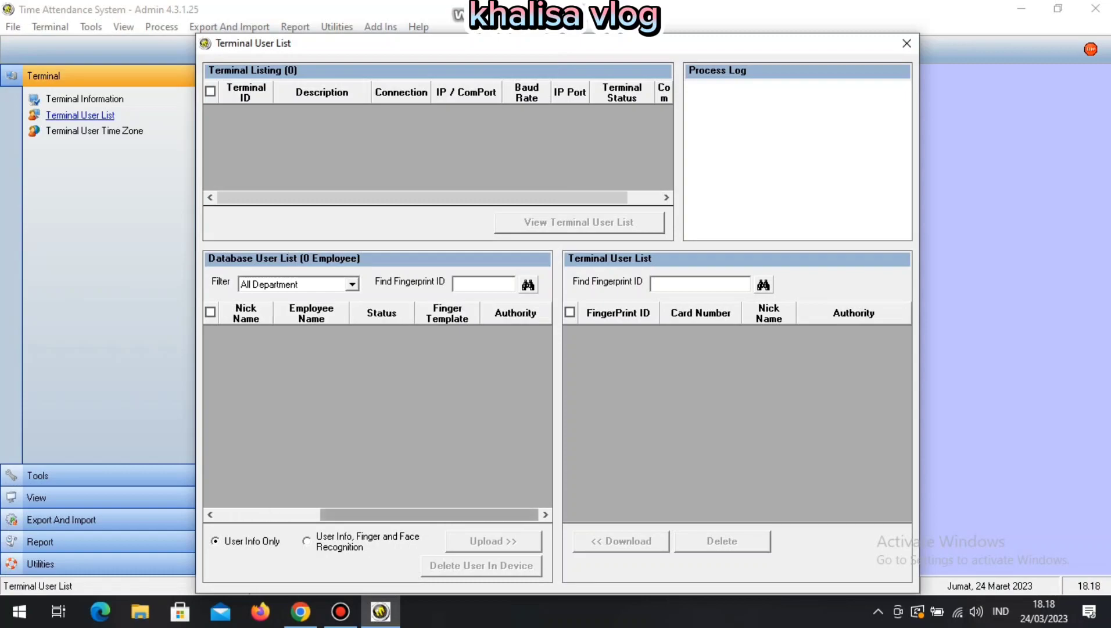
{"action": "left_click_drag", "start_coordinate": [428, 515], "coordinate": [326, 515]}
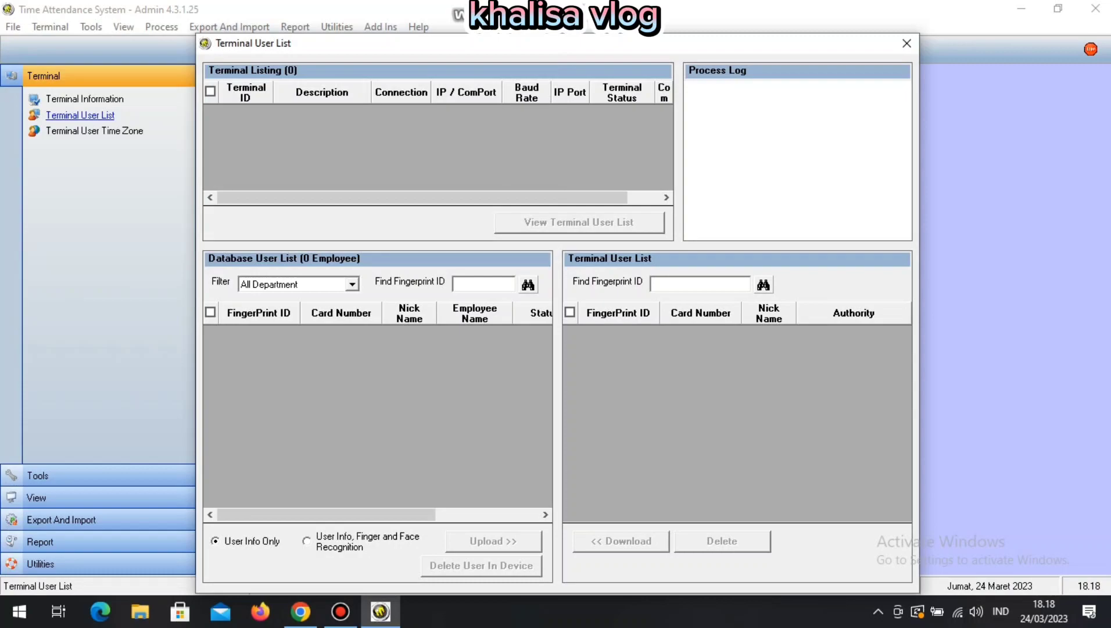
{"action": "left_click", "coordinate": [907, 43]}
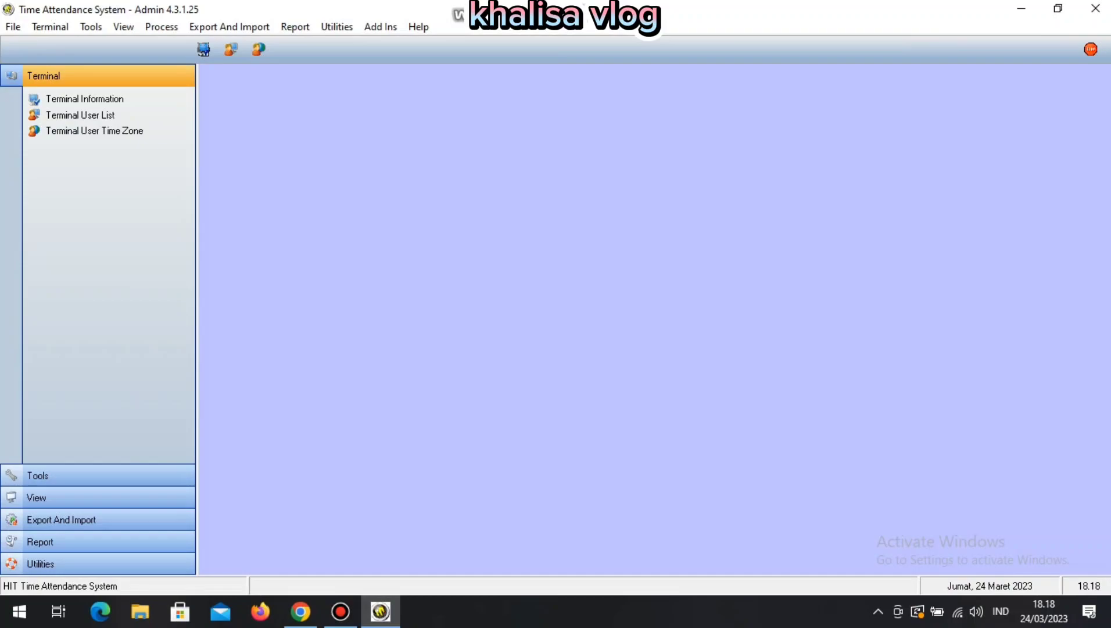
Create and save a department with code GUDANG and name GUDANG in Department Setting.
{"action": "left_click", "coordinate": [91, 26]}
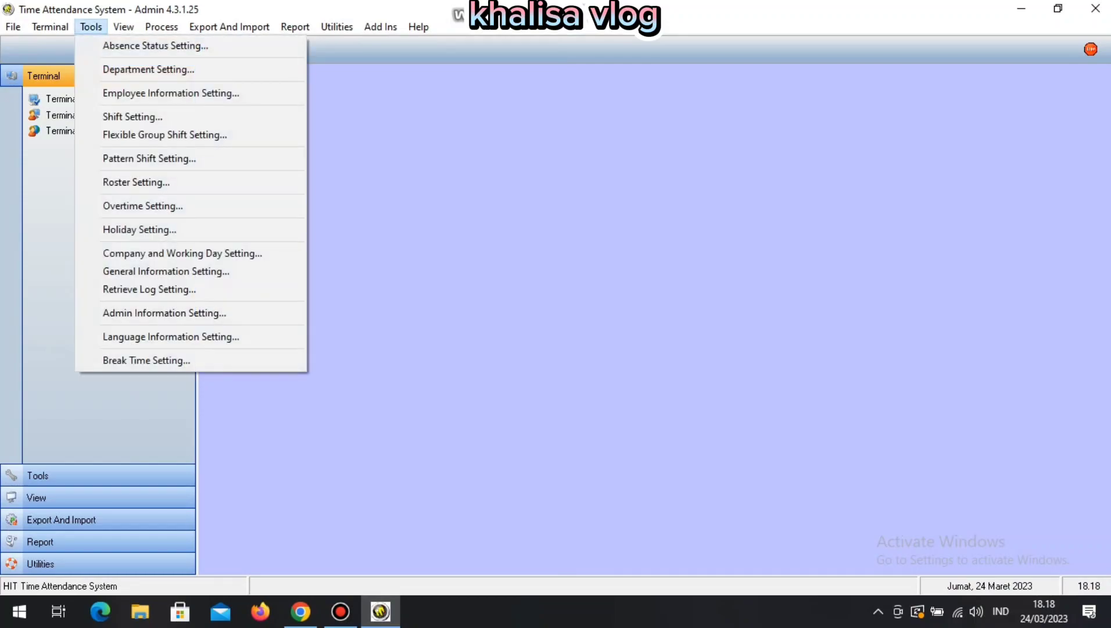
{"action": "left_click", "coordinate": [148, 69]}
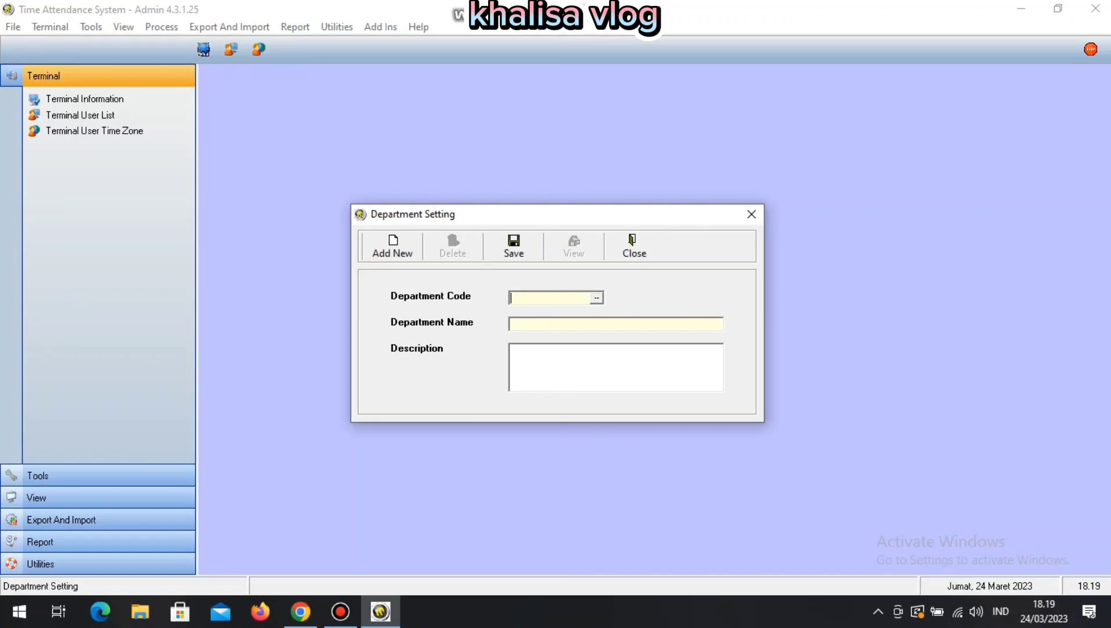
{"action": "type", "text": "G"}
{"action": "key", "text": "BackSpace"}
{"action": "type", "text": "GUDANG"}
{"action": "key", "text": "Tab"}
{"action": "type", "text": "G"}
{"action": "key", "text": "BackSpace"}
{"action": "type", "text": "GUDANG"}
{"action": "left_click", "coordinate": [514, 246]}
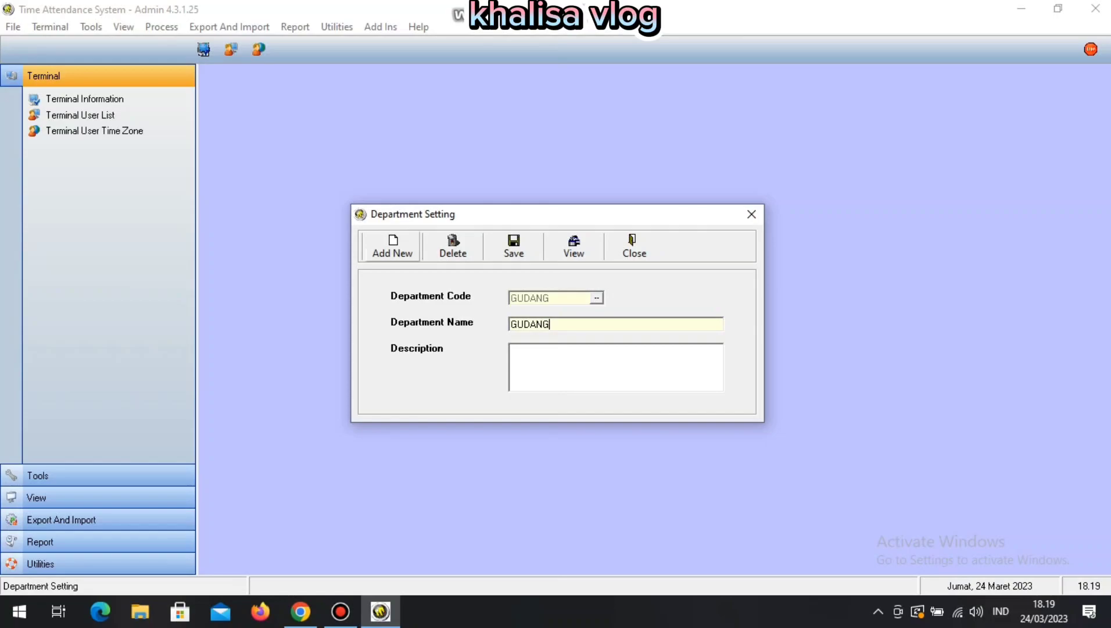
Verify GUDANG appears in the saved departments list, then close Department Setting.
{"action": "left_click", "coordinate": [392, 246]}
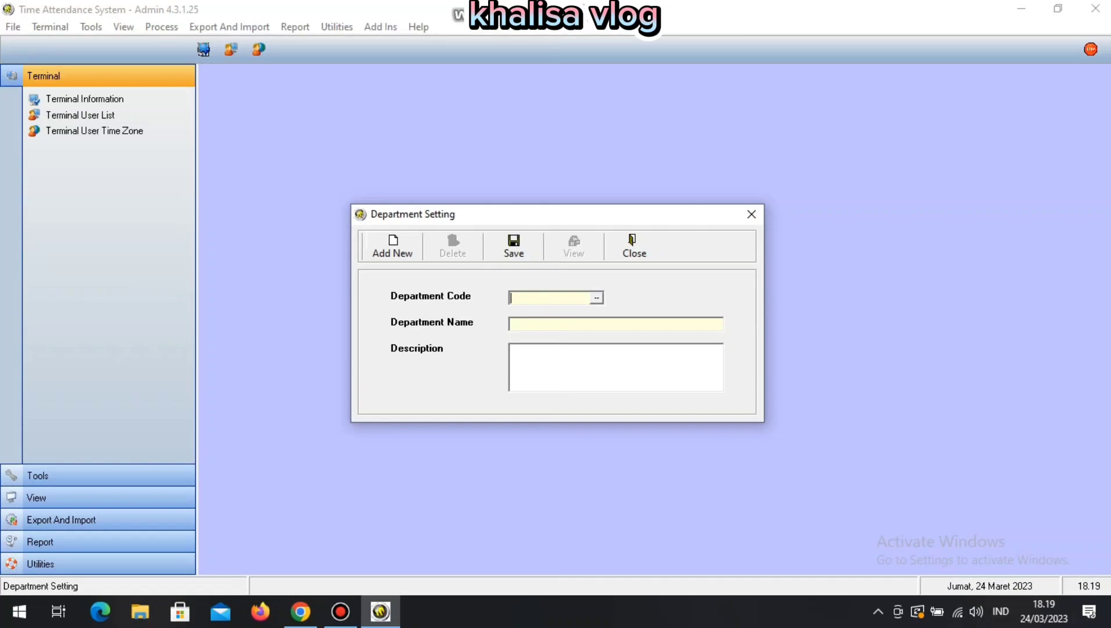
{"action": "left_click", "coordinate": [597, 298]}
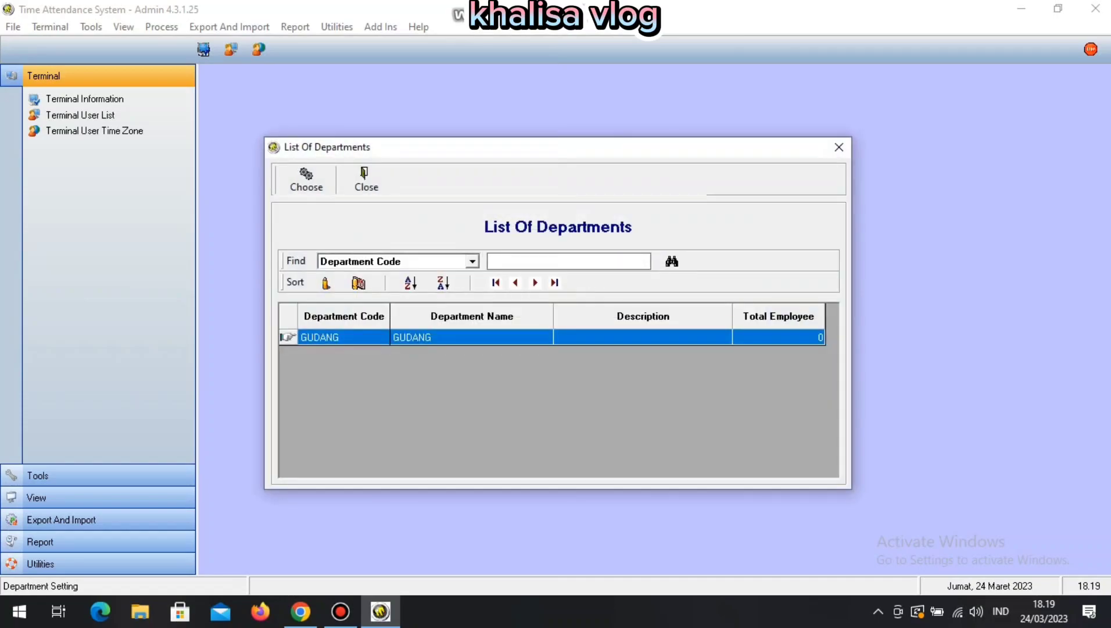
{"action": "left_click", "coordinate": [367, 180]}
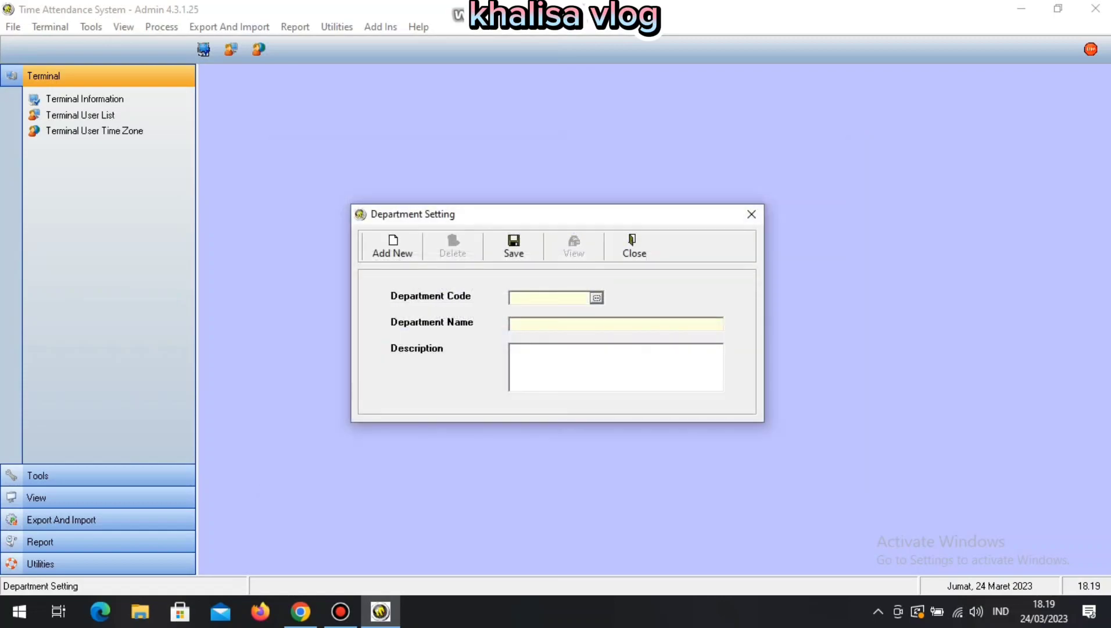
{"action": "left_click", "coordinate": [634, 246]}
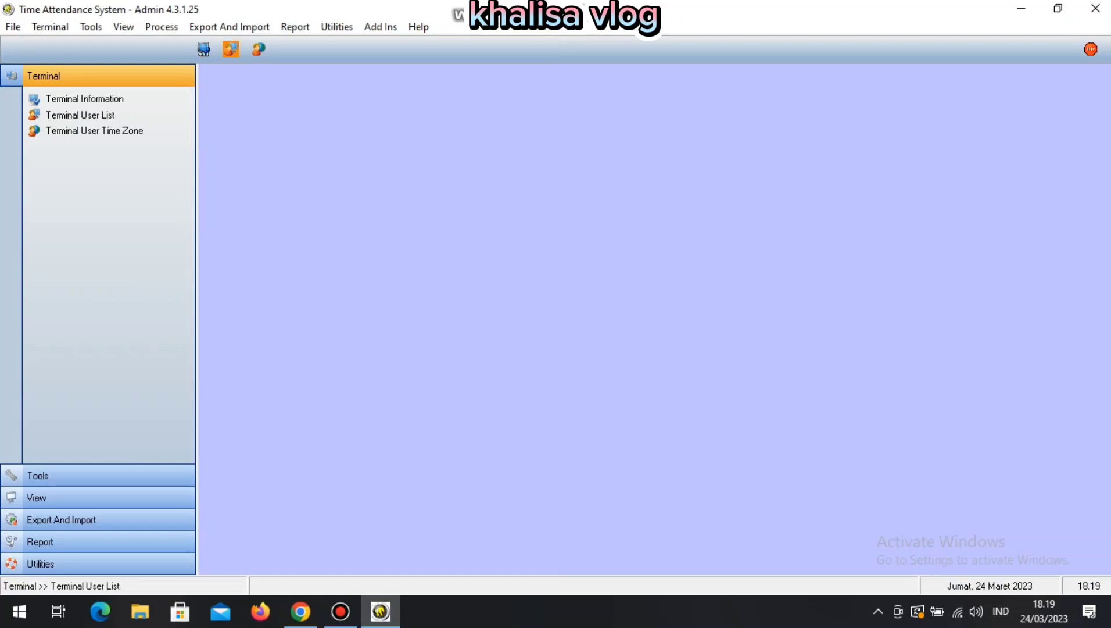
Export the Employee Information Template from the Excel import window and bring its Book1 workbook forward.
{"action": "left_click", "coordinate": [229, 27]}
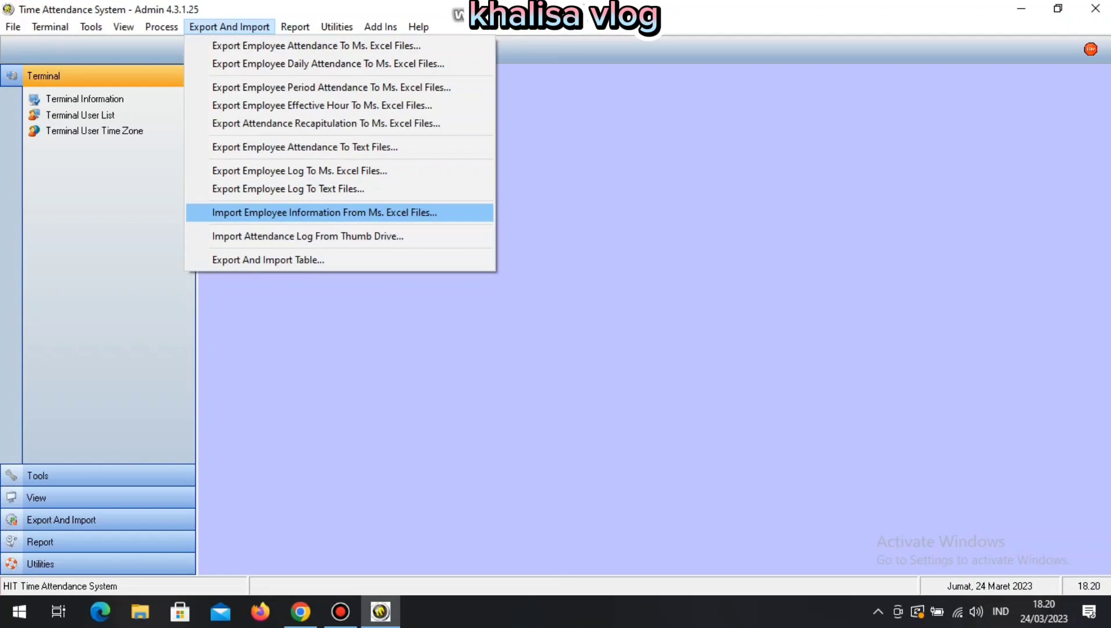
{"action": "key", "text": "Return"}
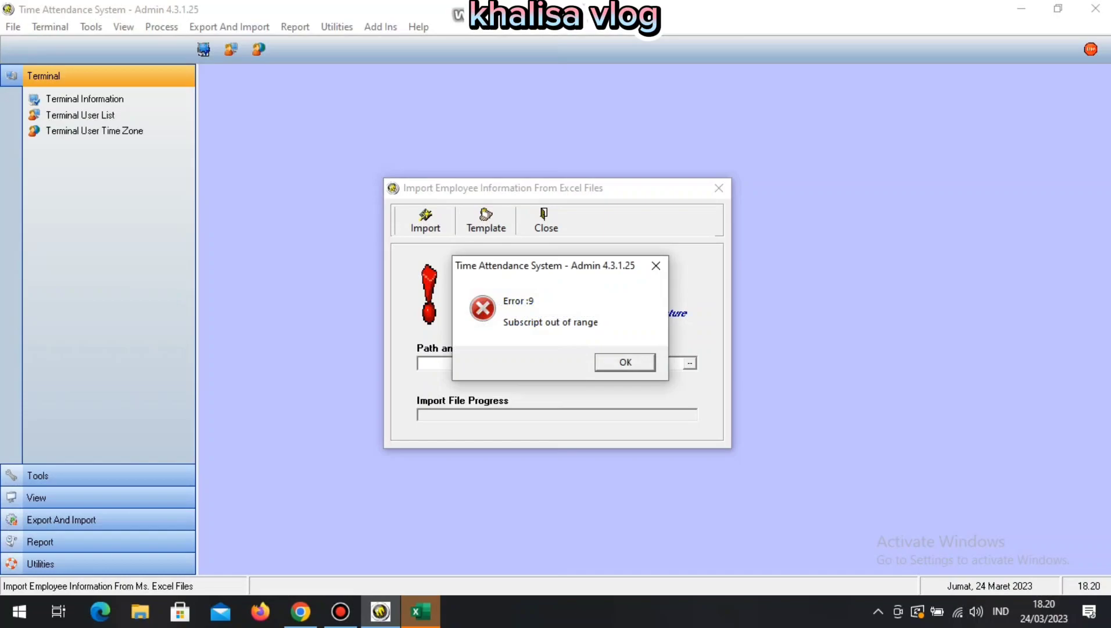
{"action": "key", "text": "Return"}
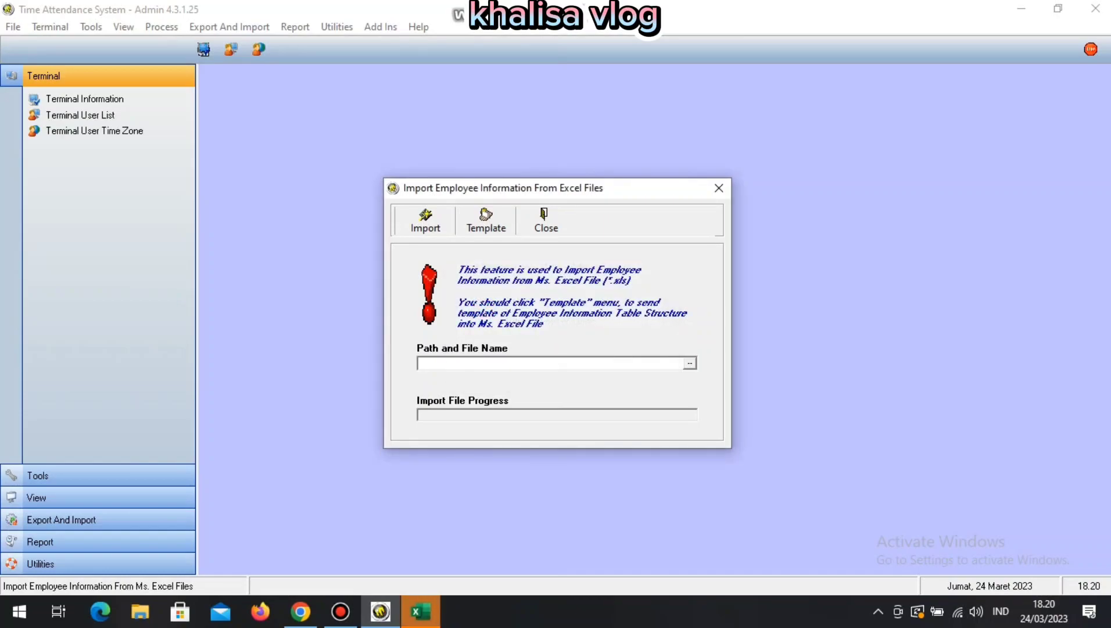
{"action": "left_click", "coordinate": [421, 611]}
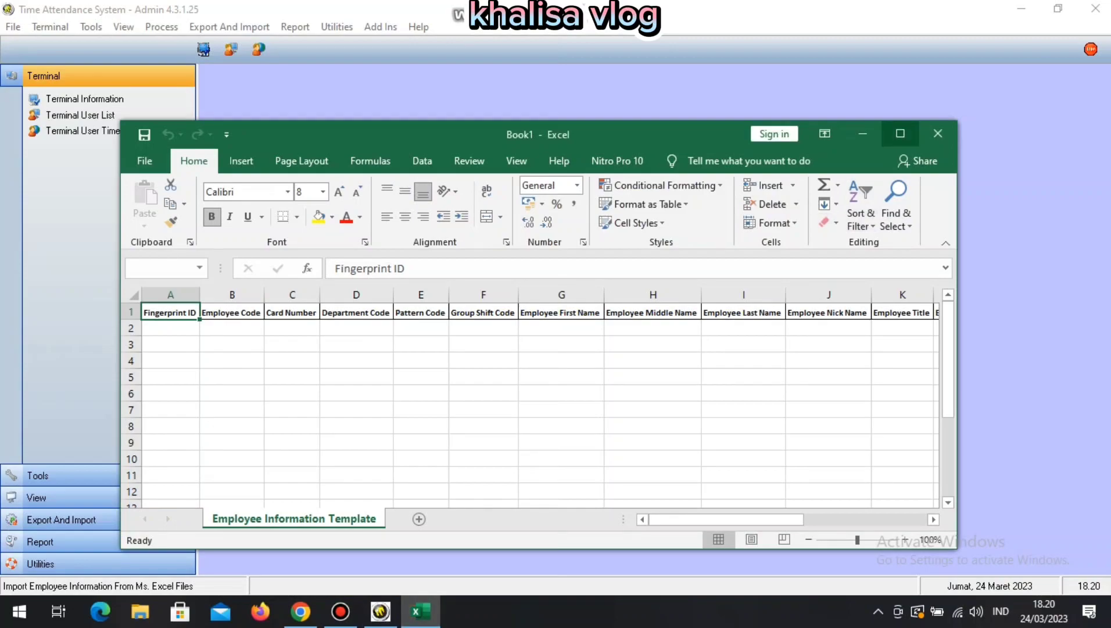
Maximize Excel and enter Fingerprint ID 1 in A2 and Employee Code 2 in B2.
{"action": "left_click", "coordinate": [900, 134]}
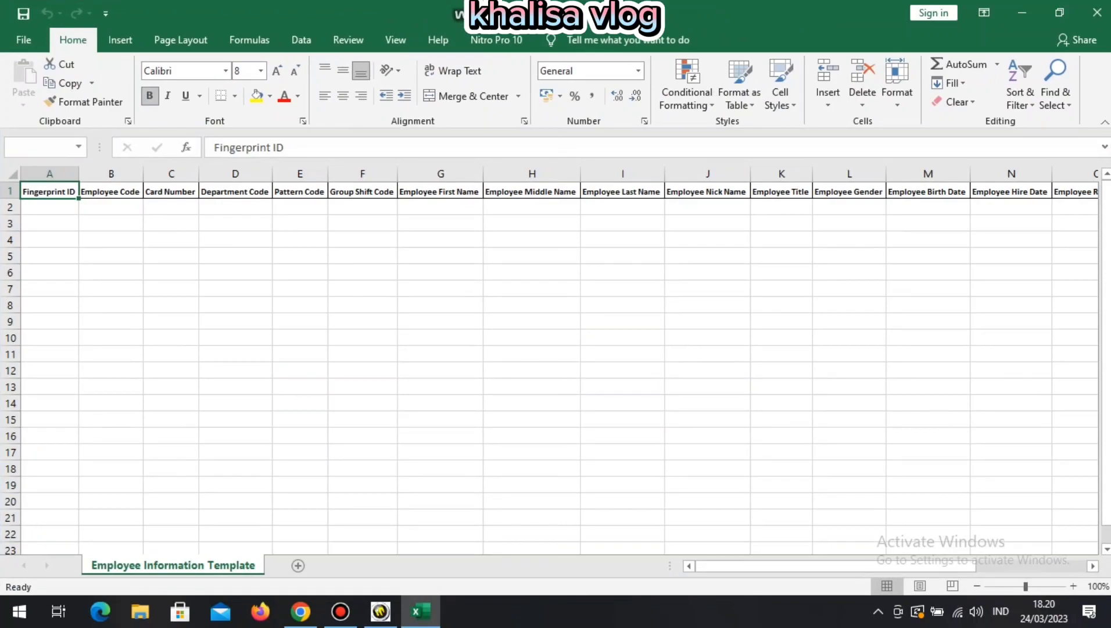
{"action": "left_click", "coordinate": [50, 207]}
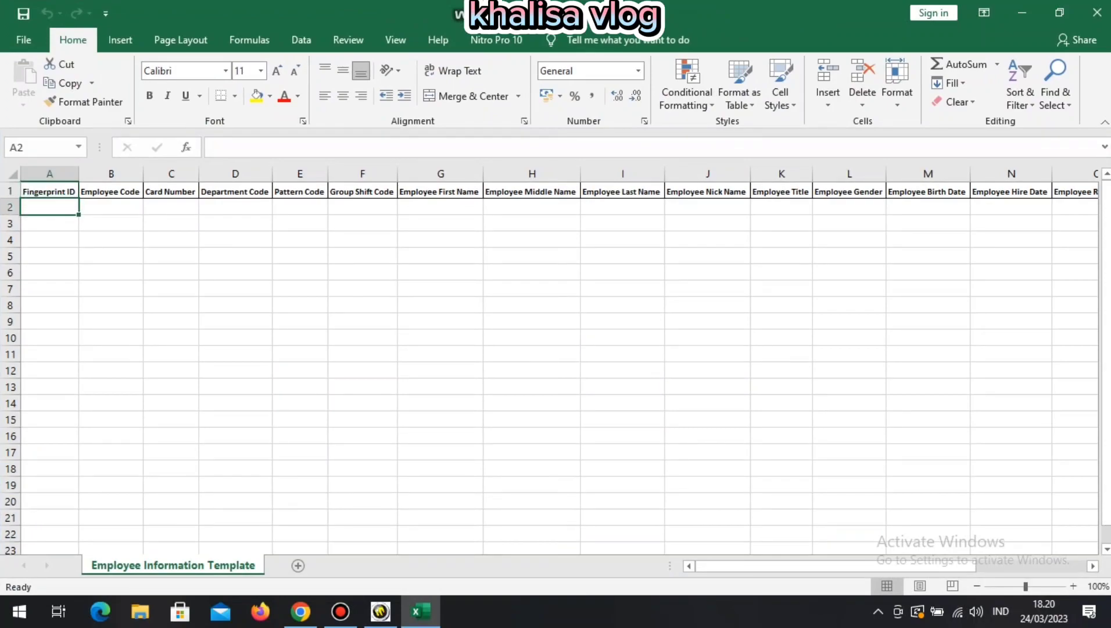
{"action": "left_click", "coordinate": [50, 191]}
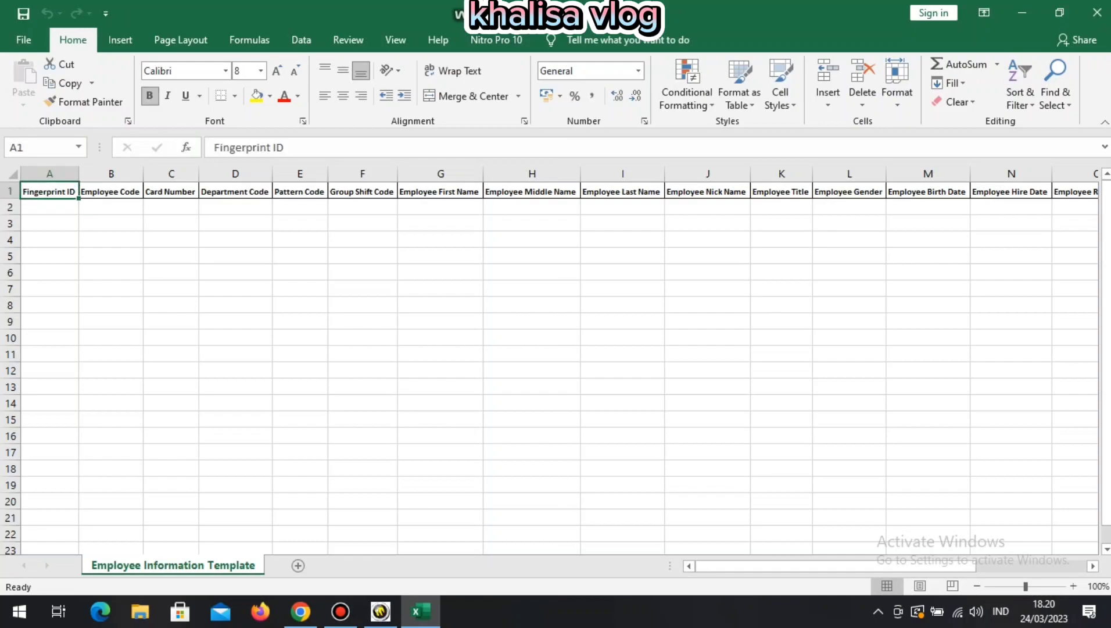
{"action": "left_click", "coordinate": [49, 207]}
{"action": "type", "text": "1"}
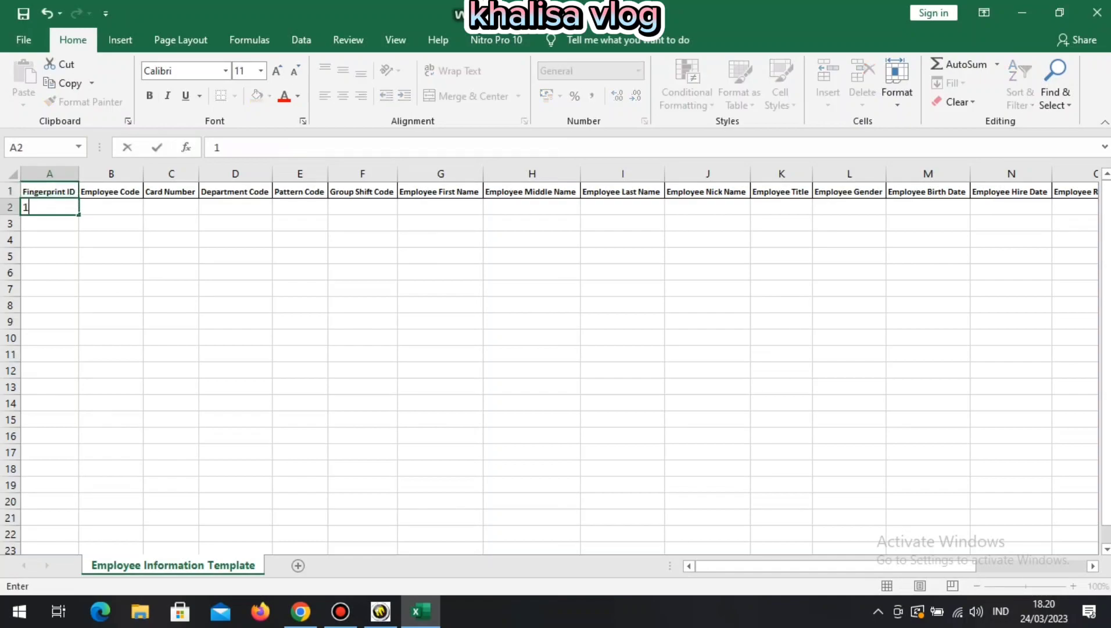
{"action": "key", "text": "Tab"}
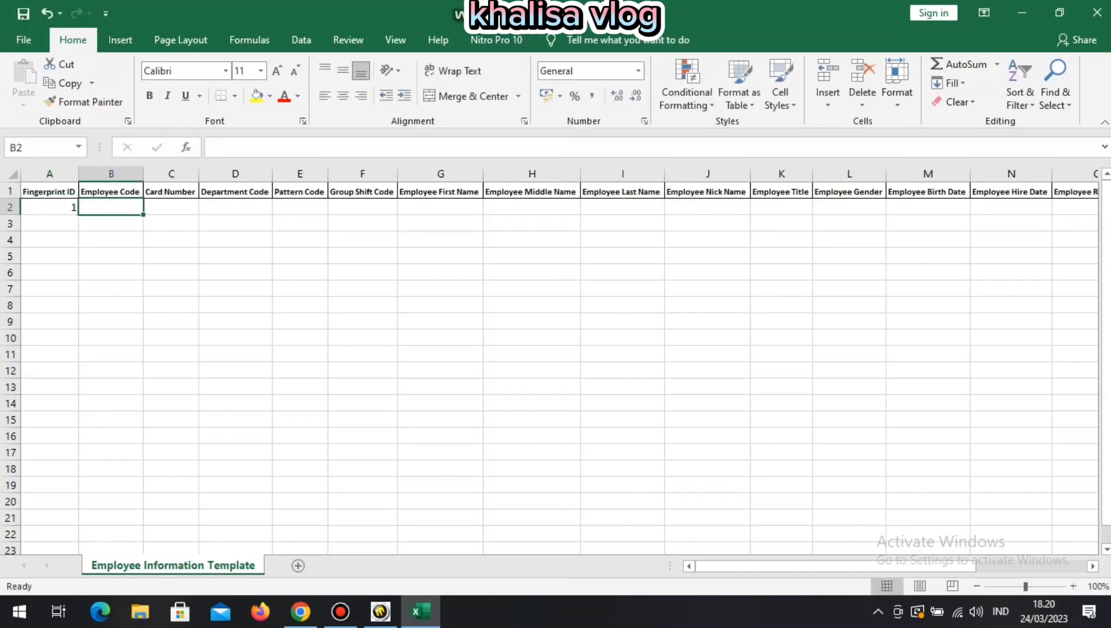
{"action": "type", "text": "2"}
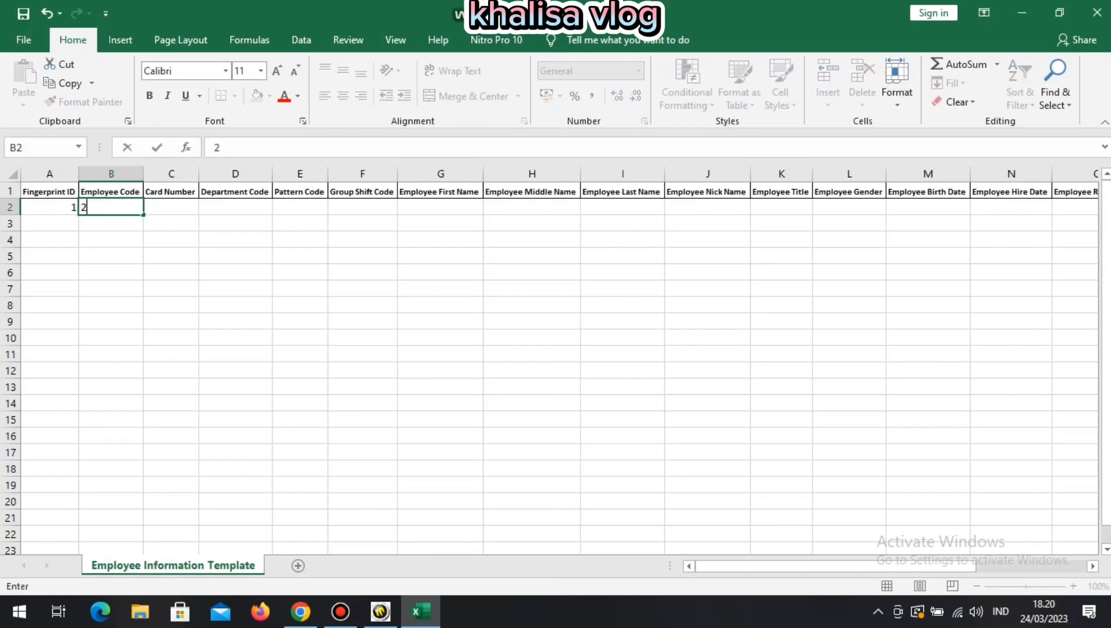
{"action": "key", "text": "Tab"}
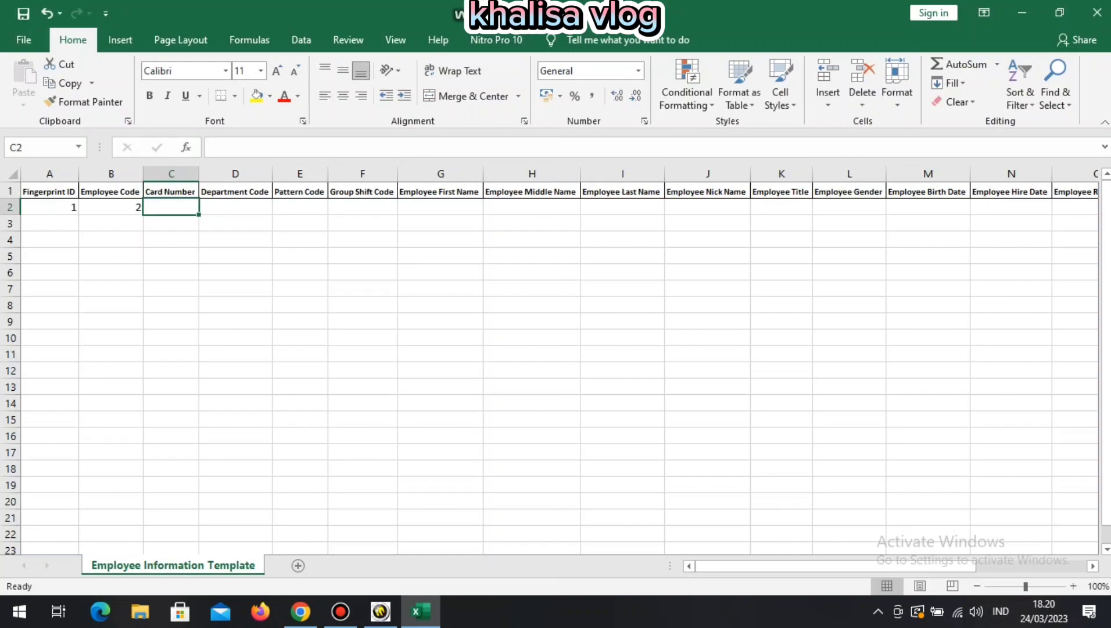
Enter GUDANG as the Department Code in D2, skipping the Pattern and Group Shift columns.
{"action": "left_click", "coordinate": [235, 207]}
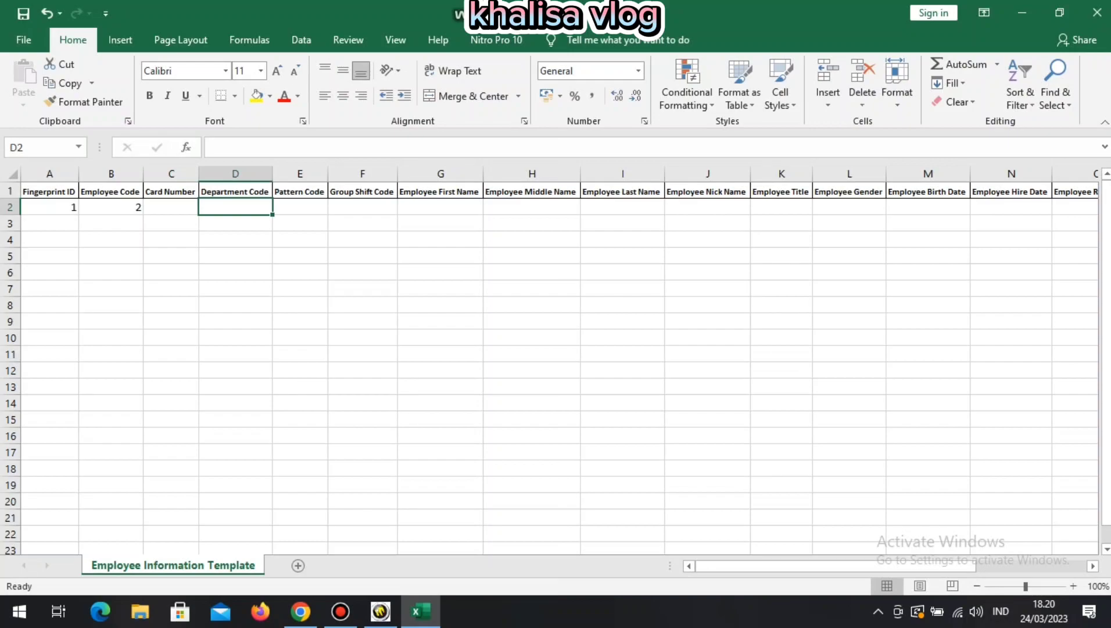
{"action": "type", "text": "GUDANG"}
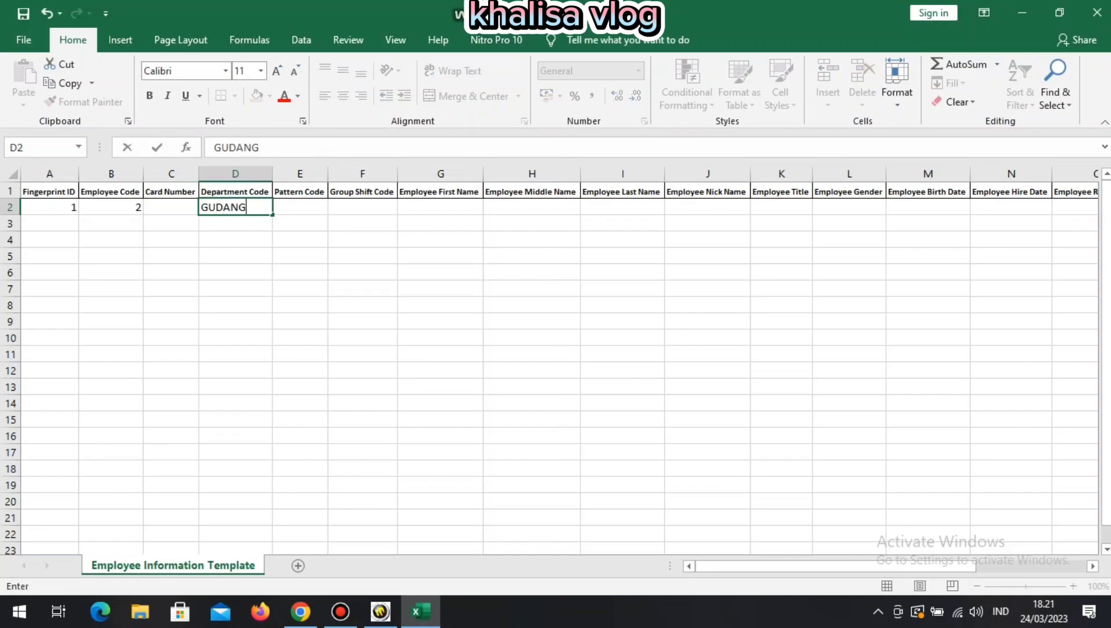
{"action": "key", "text": "Tab"}
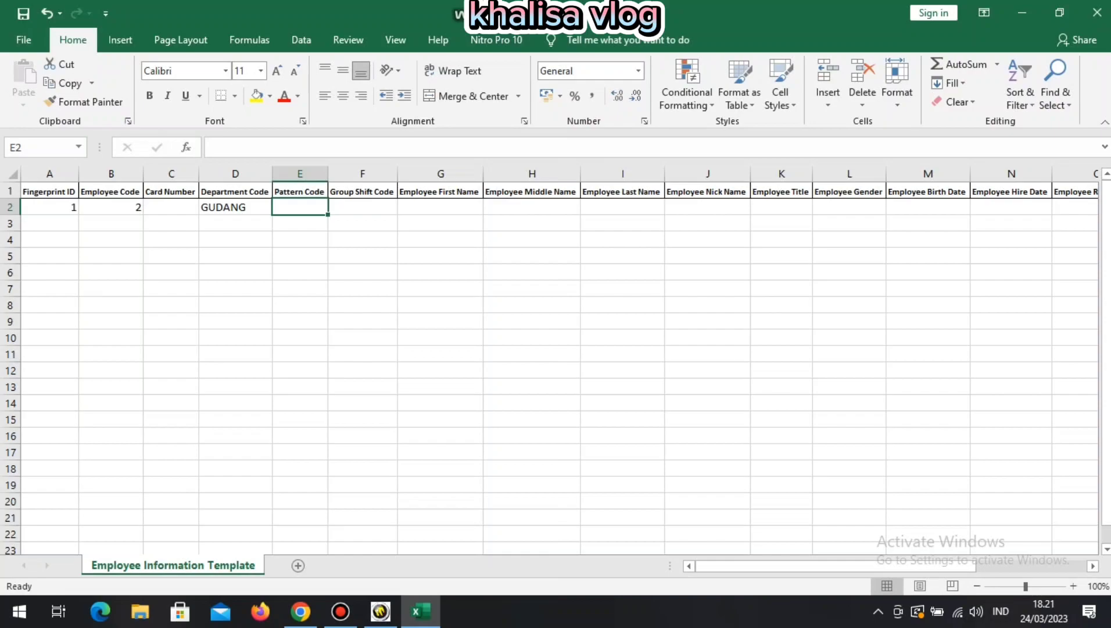
{"action": "key", "text": "Tab"}
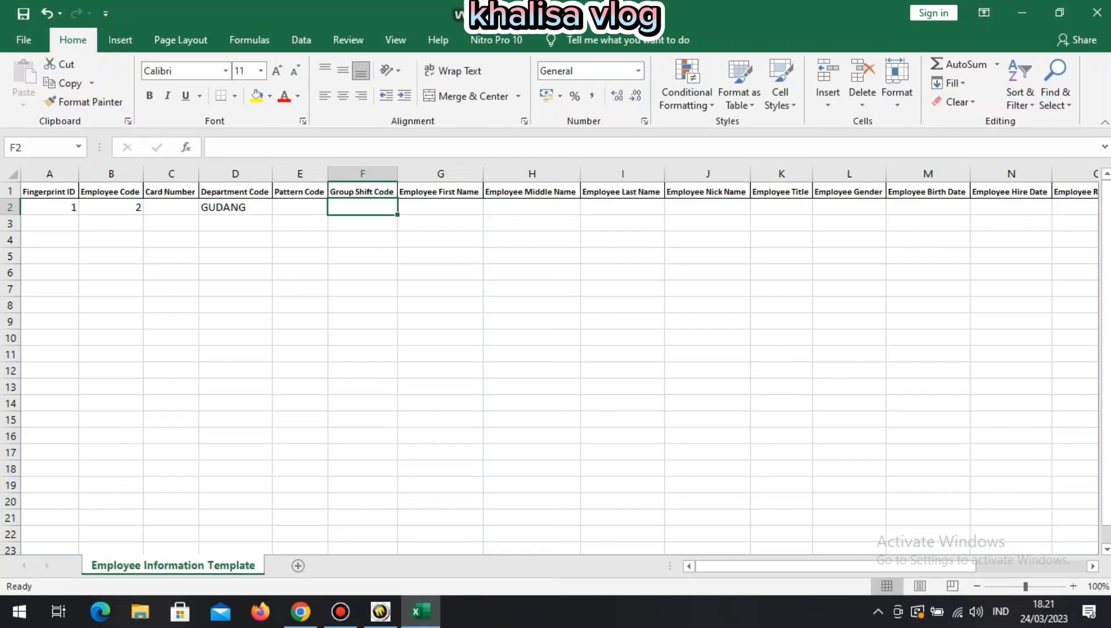
{"action": "key", "text": "Right"}
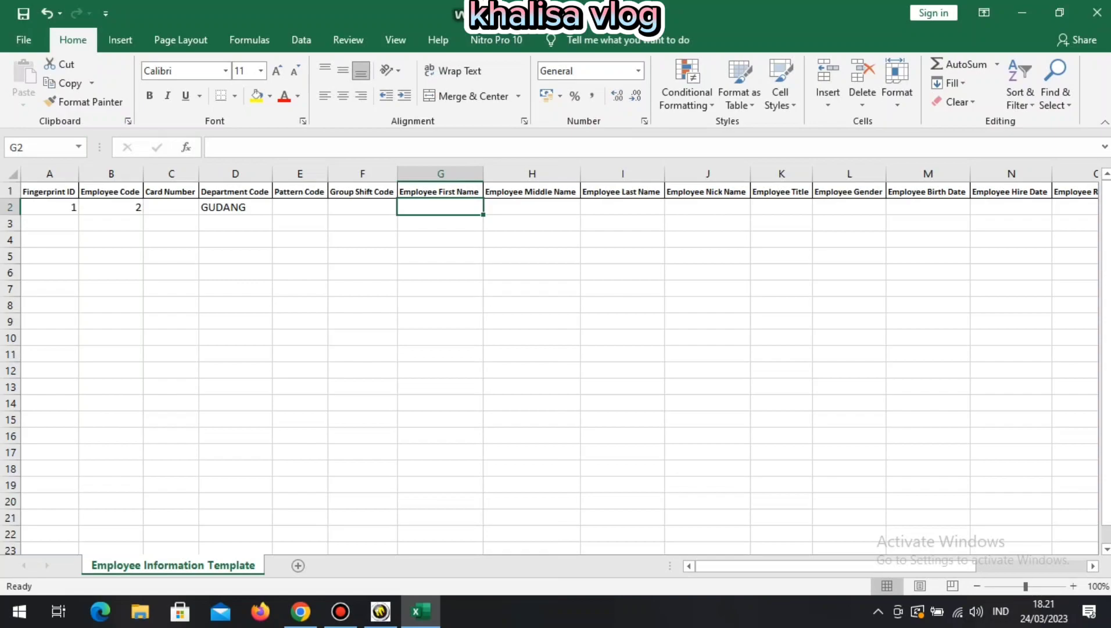
Type the first employee's full name in G2, correcting its misspelled ending.
{"action": "left_click", "coordinate": [531, 191]}
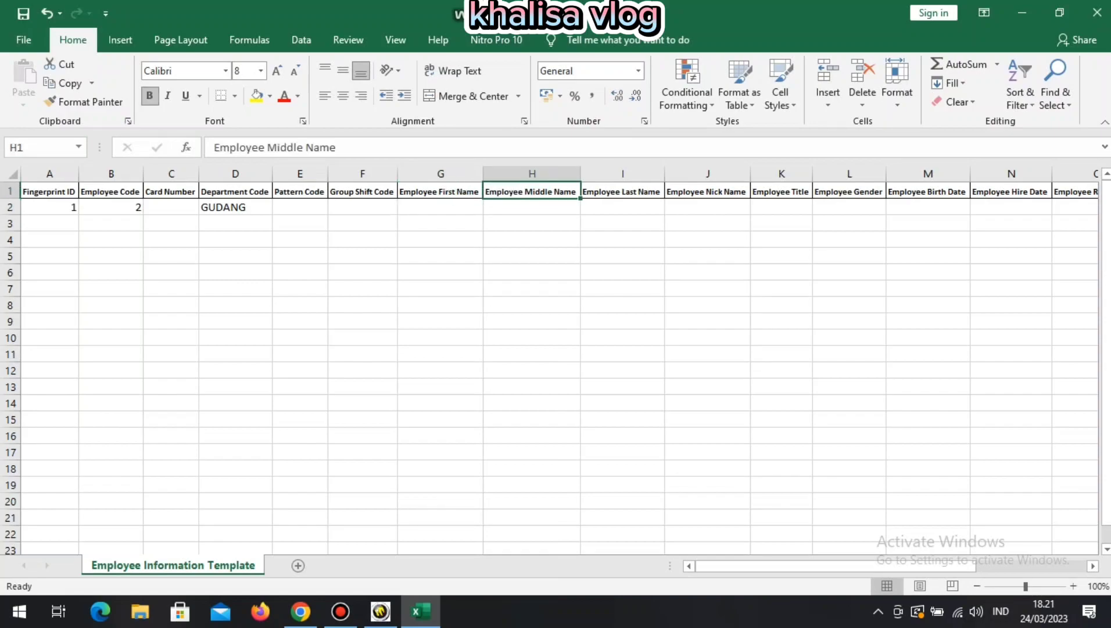
{"action": "left_click", "coordinate": [622, 191]}
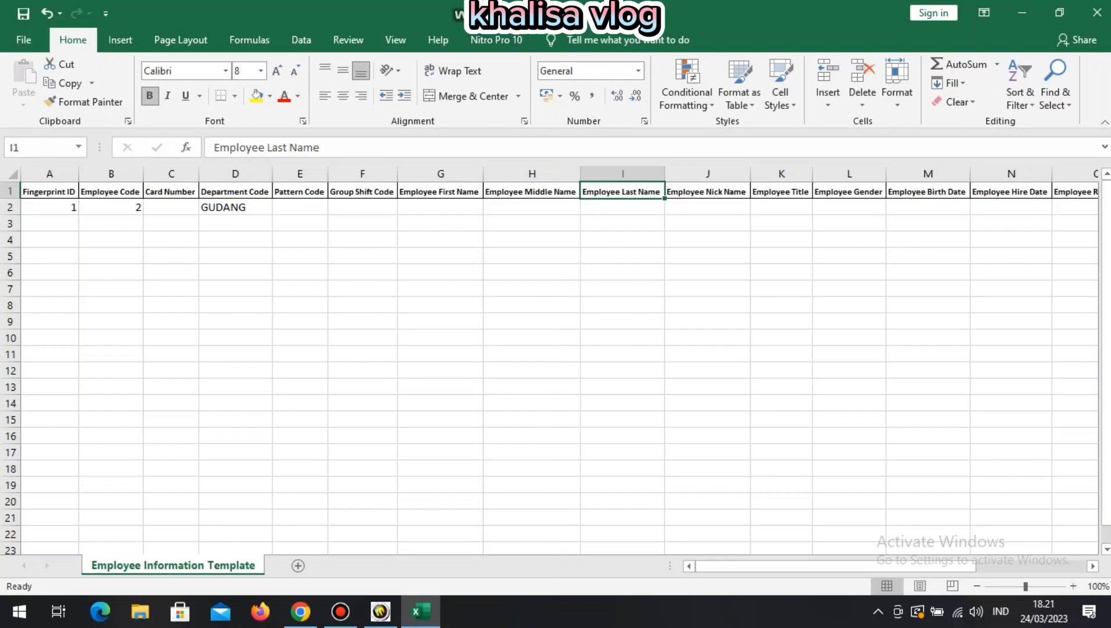
{"action": "left_click", "coordinate": [707, 192]}
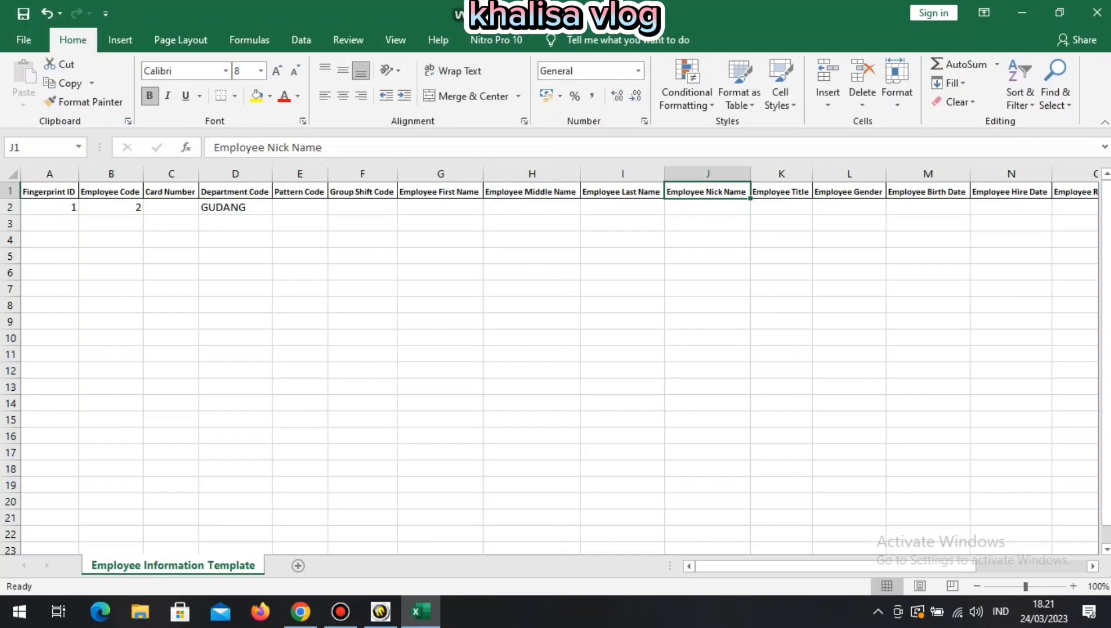
{"action": "left_click", "coordinate": [707, 207]}
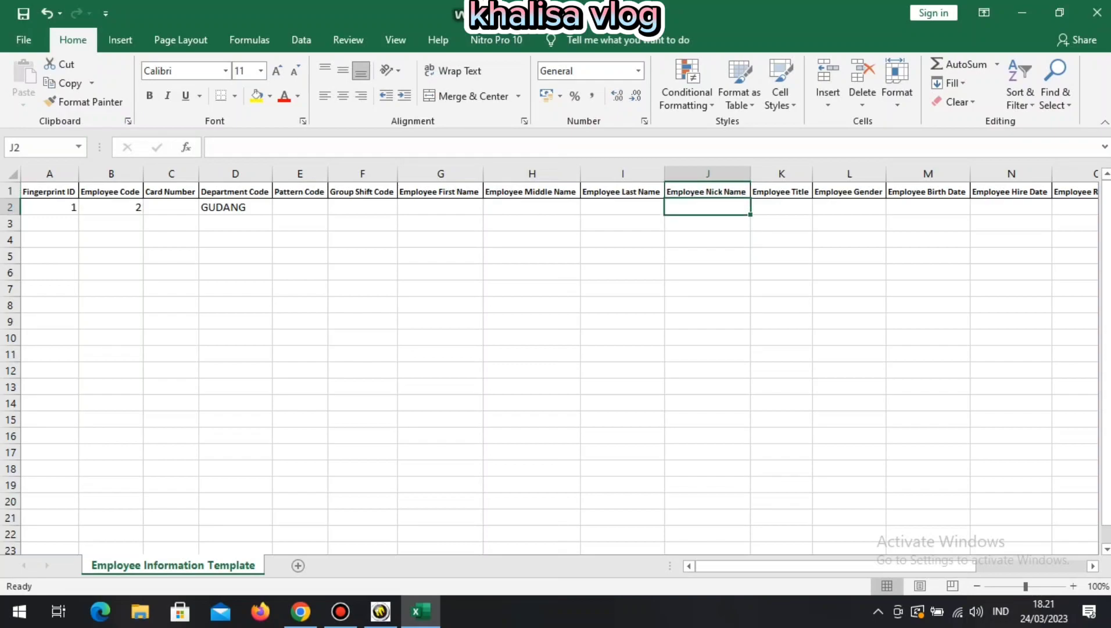
{"action": "left_click", "coordinate": [440, 207]}
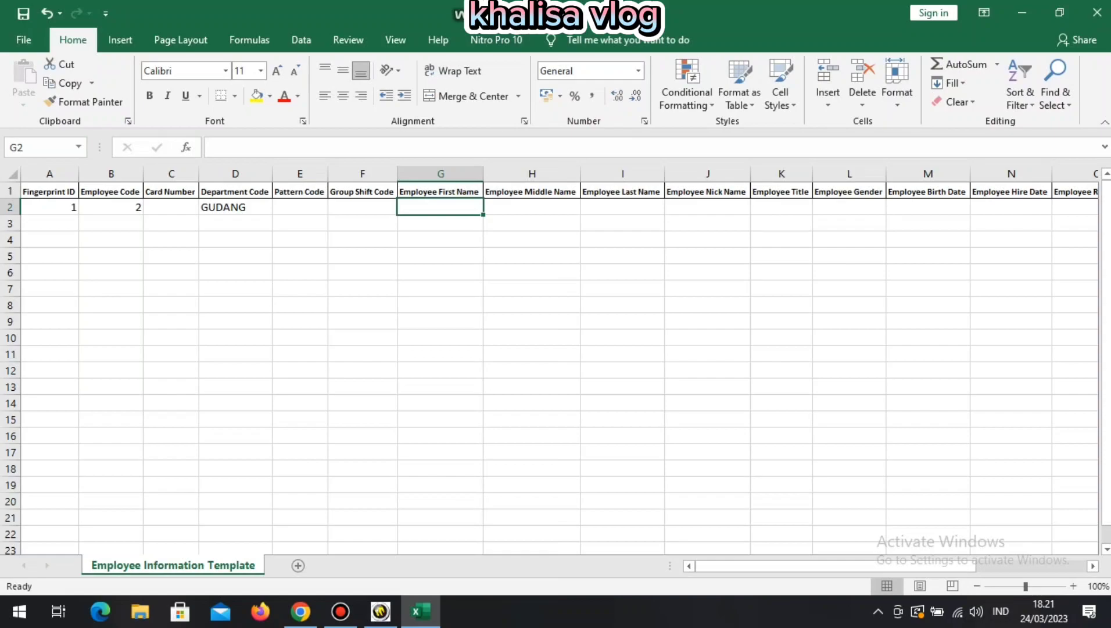
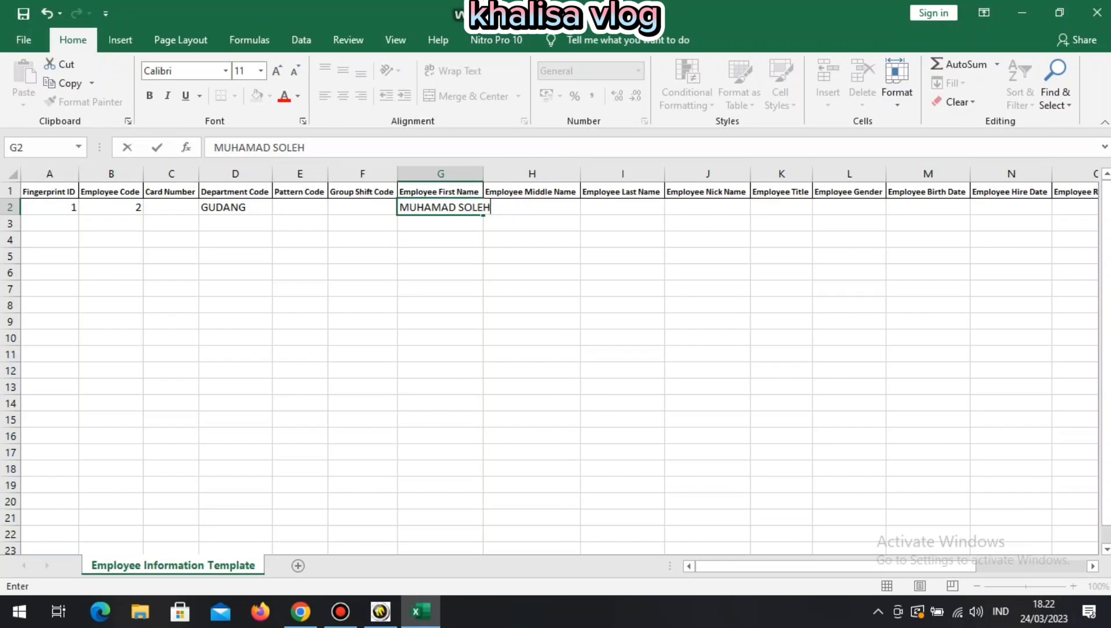
{"action": "left_click", "coordinate": [532, 223]}
Enter the employee's nickname in J2 and the title IT SUPPORT in K2.
{"action": "left_click", "coordinate": [532, 192]}
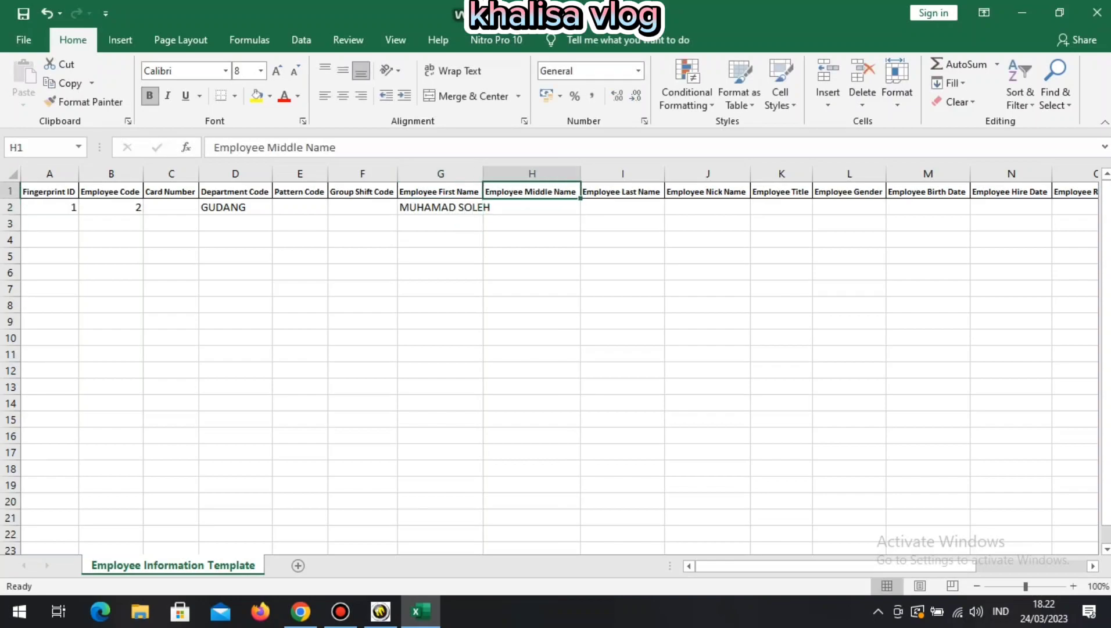
{"action": "left_click", "coordinate": [532, 207]}
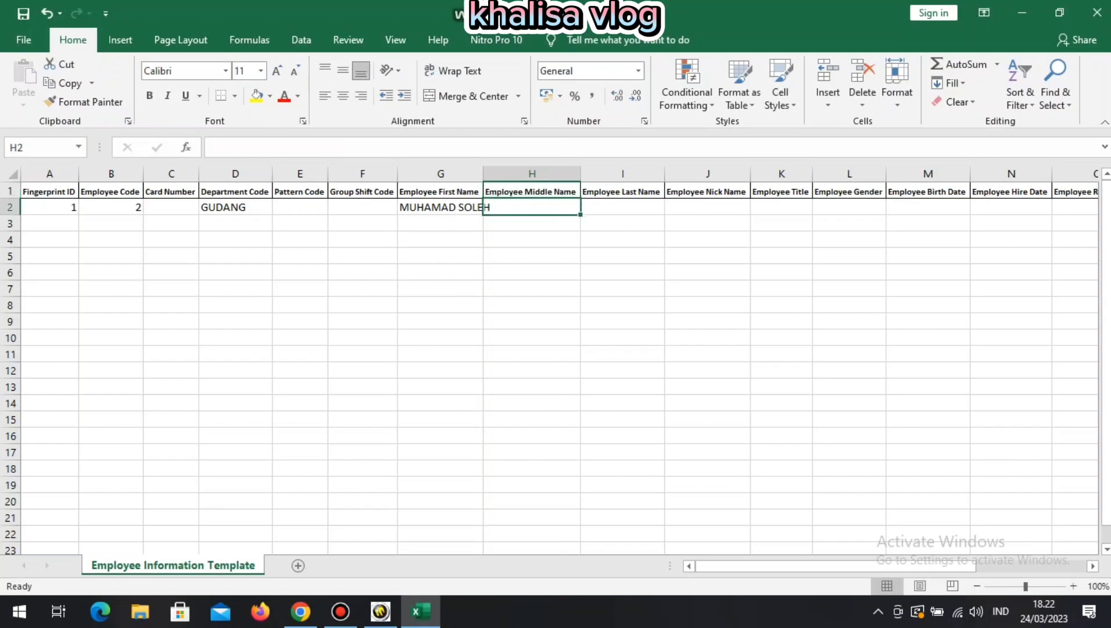
{"action": "left_click", "coordinate": [622, 207]}
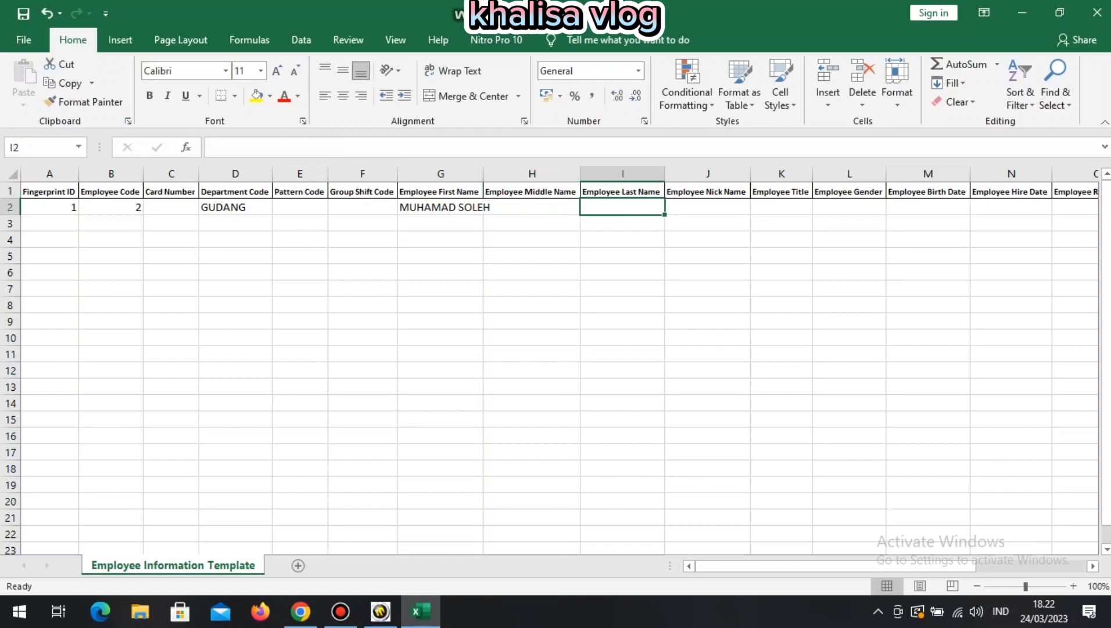
{"action": "left_click", "coordinate": [707, 208]}
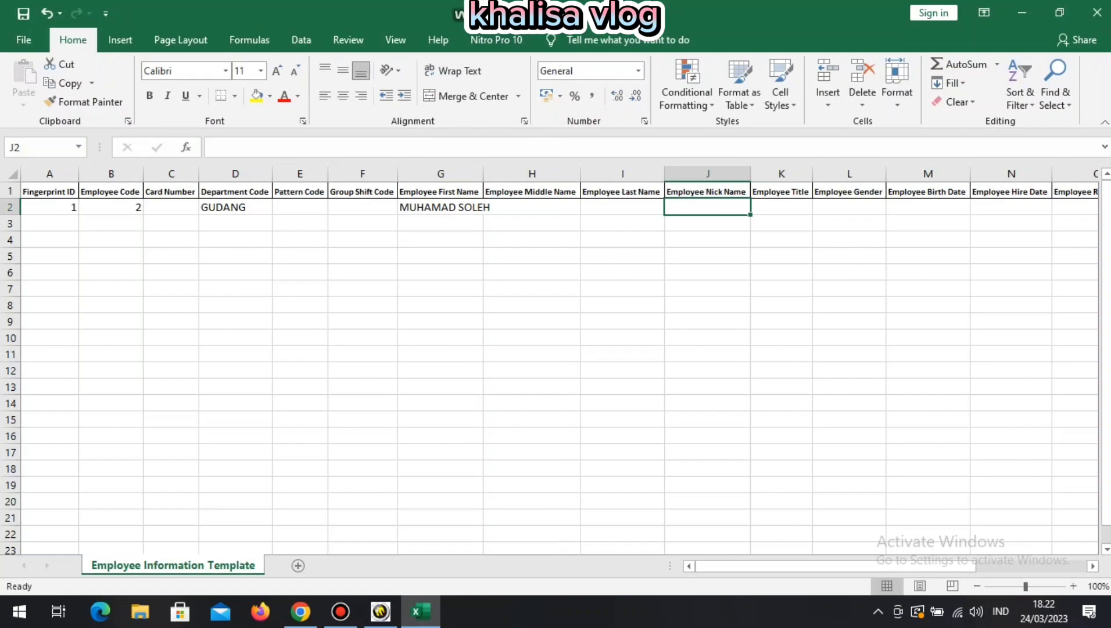
{"action": "type", "text": "SOLEH"}
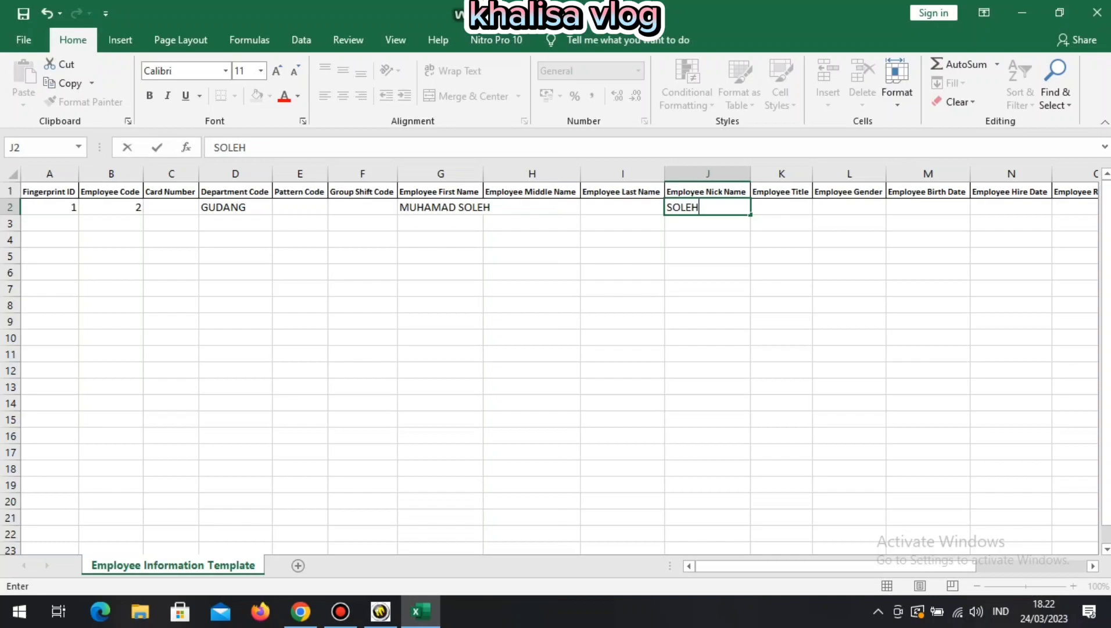
{"action": "key", "text": "Tab"}
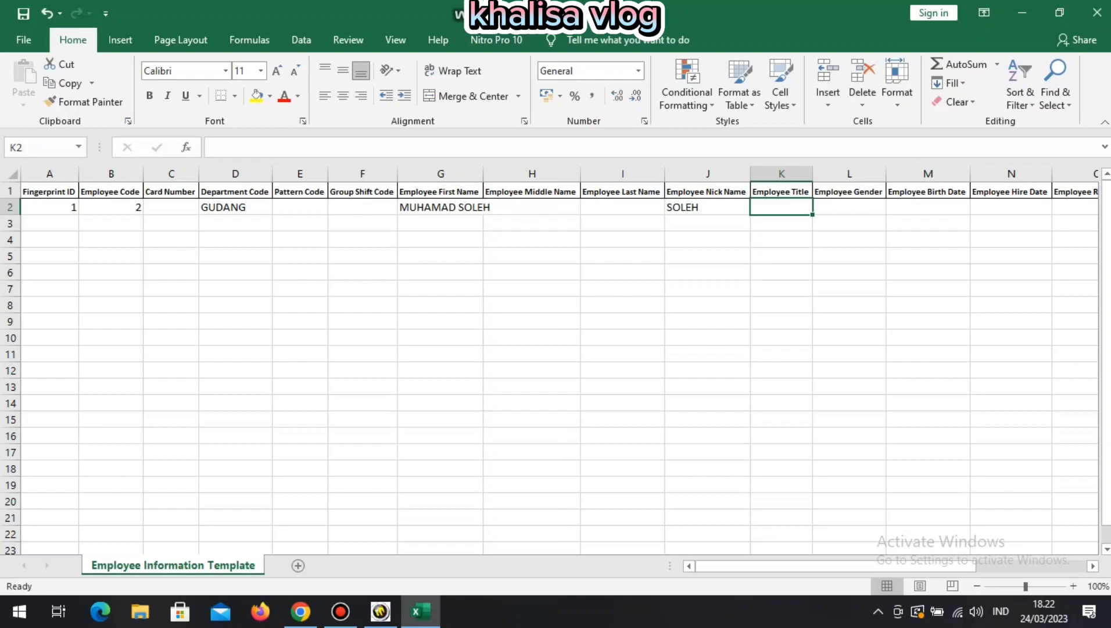
{"action": "type", "text": "IT"}
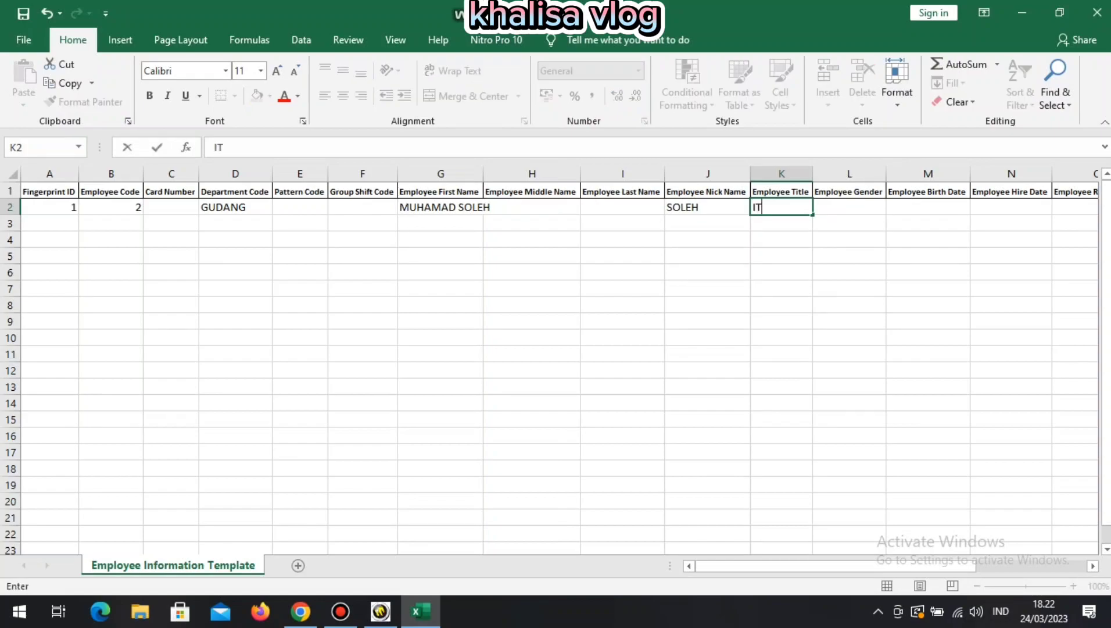
{"action": "type", "text": " SUPPORT"}
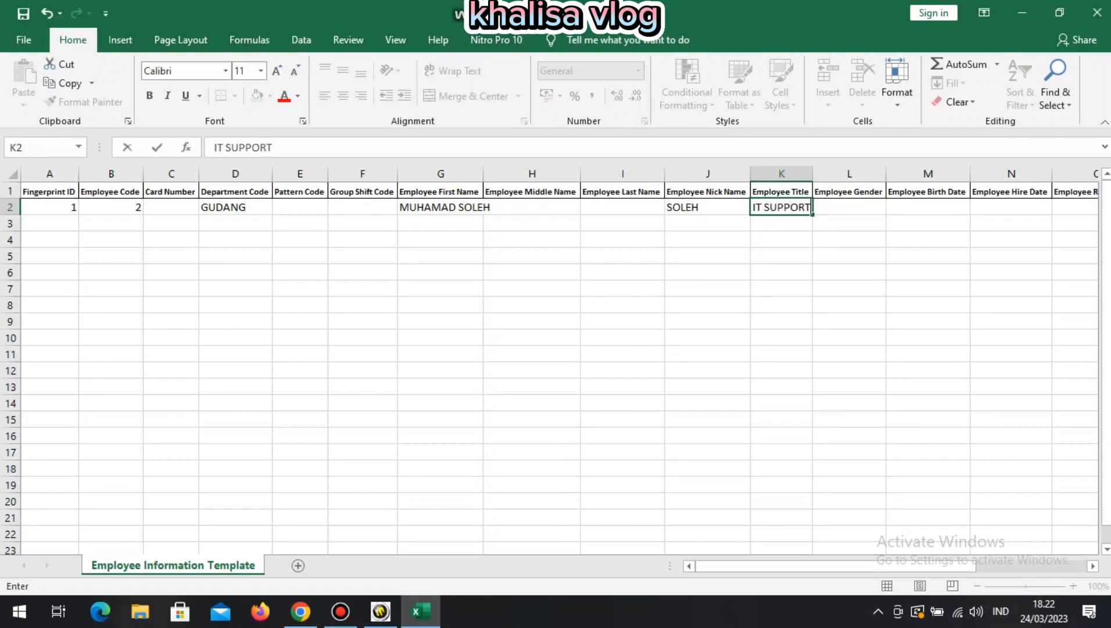
{"action": "key", "text": "ctrl+Return"}
{"action": "key", "text": "Return"}
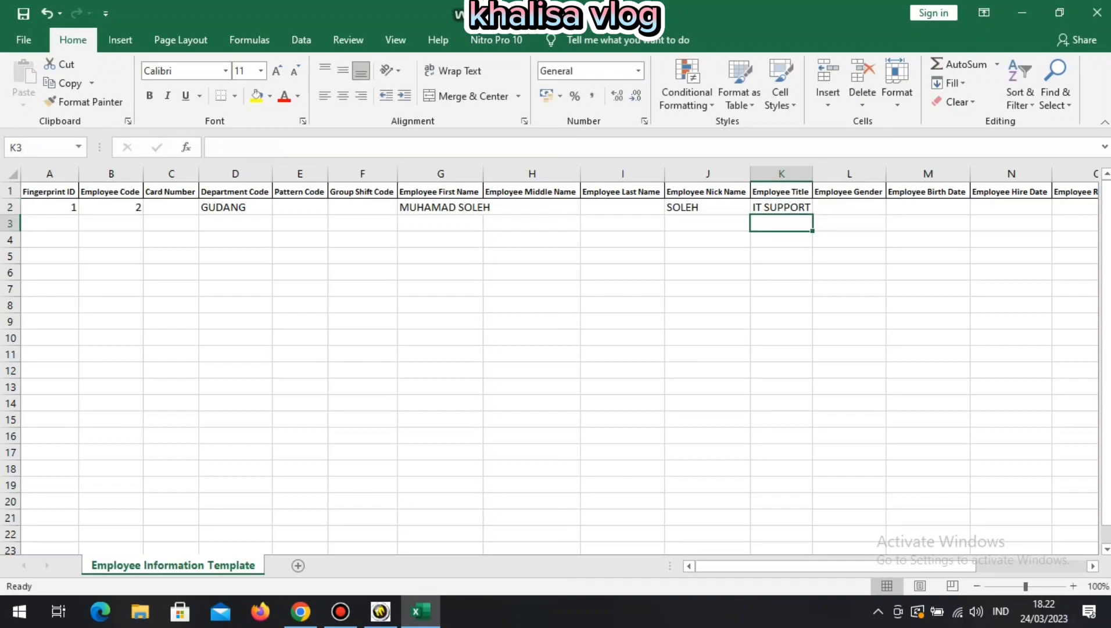
{"action": "left_click", "coordinate": [849, 207]}
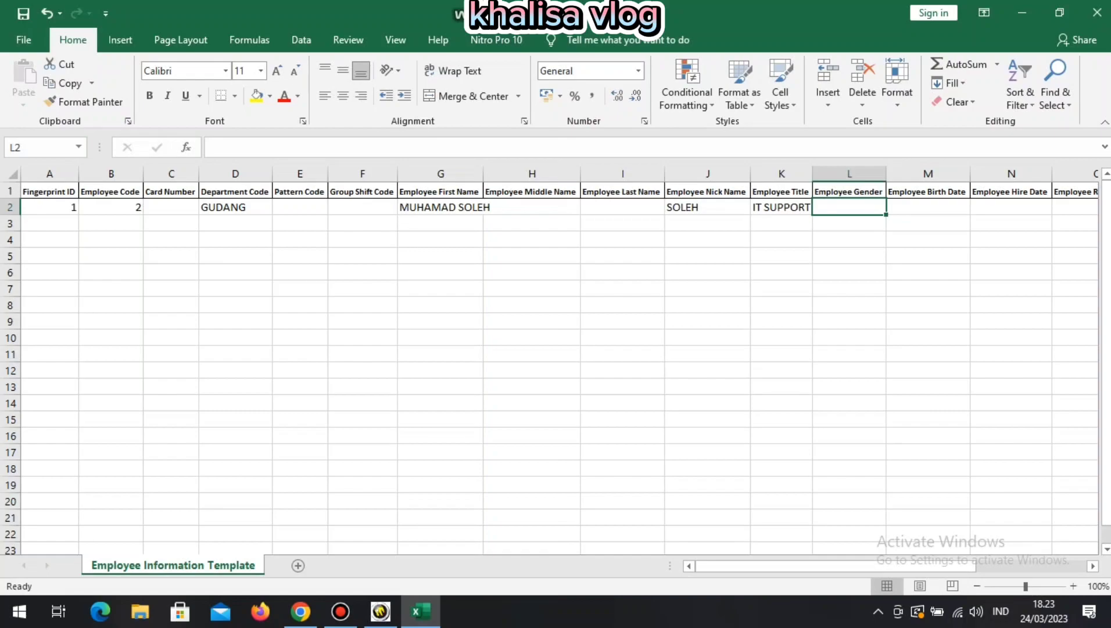
Record gender MALE in L2 and birth date 01/02/1998 in M2.
{"action": "type", "text": "MALE"}
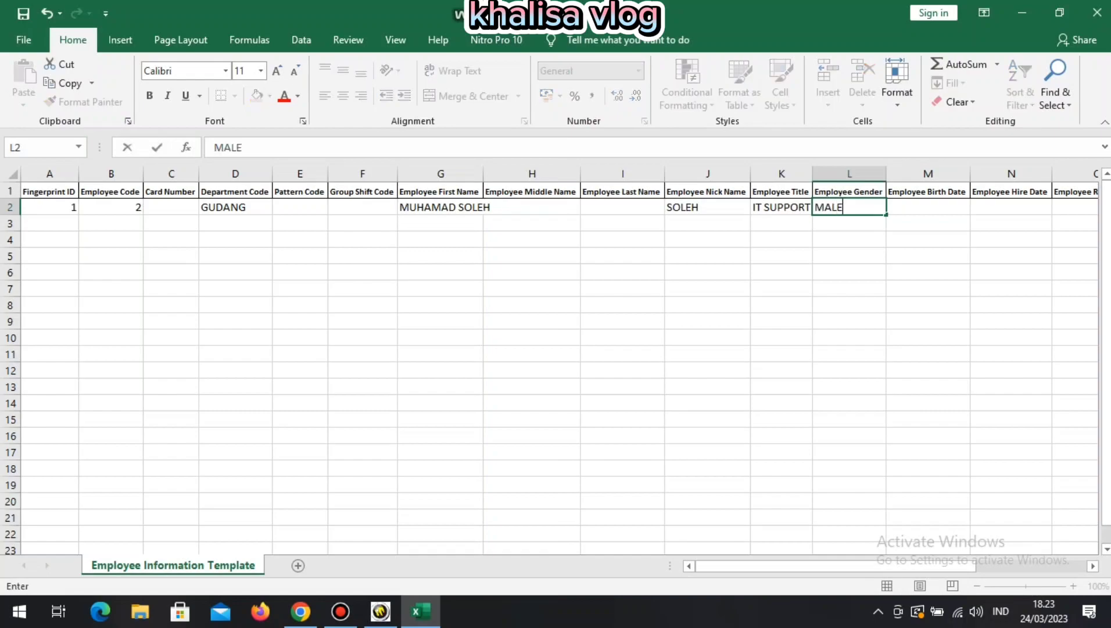
{"action": "key", "text": "Return"}
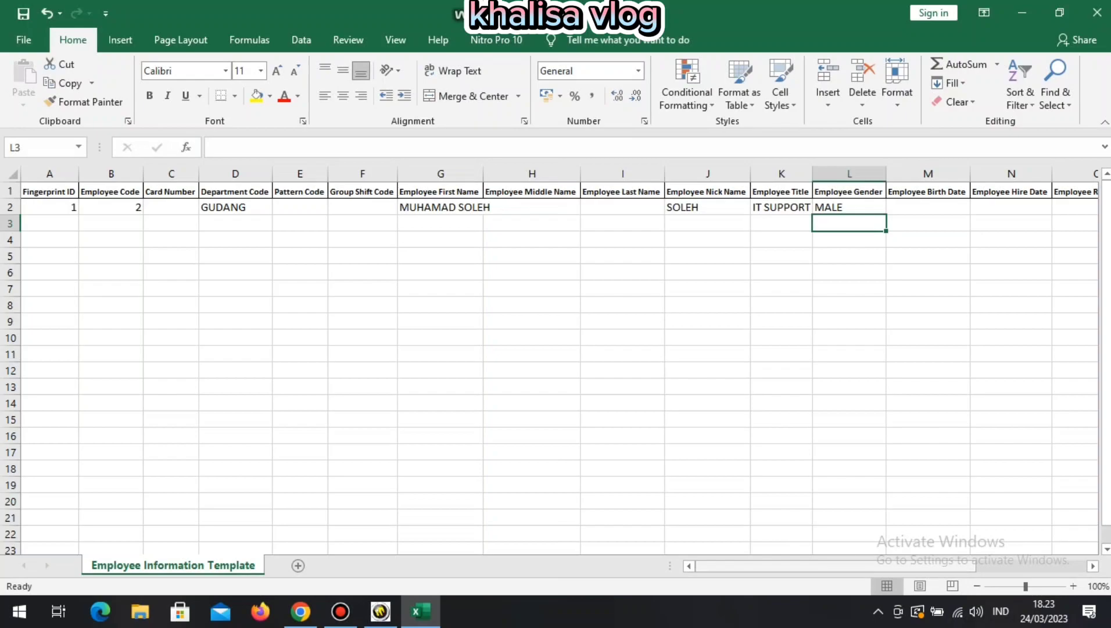
{"action": "scroll", "coordinate": [559, 360], "scroll_direction": "right", "scroll_amount": 3}
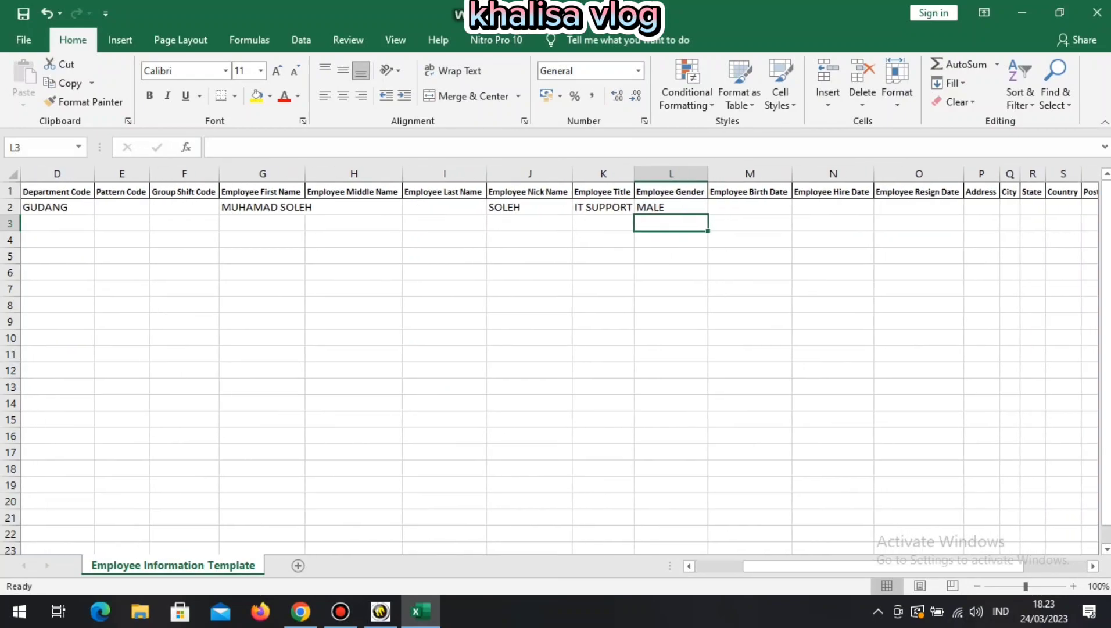
{"action": "left_click", "coordinate": [750, 207]}
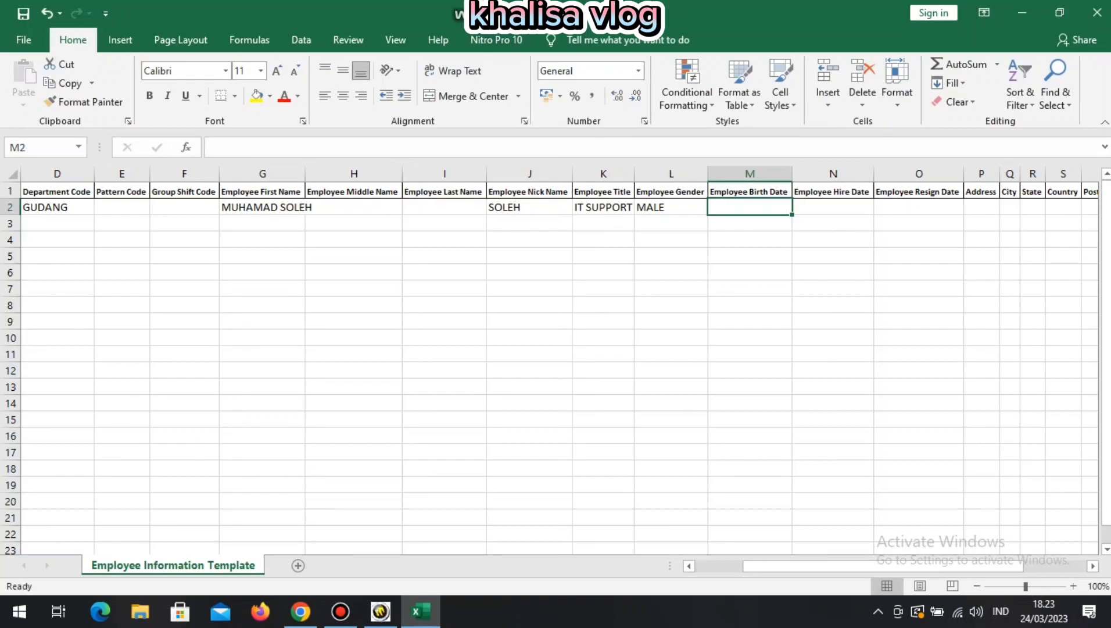
{"action": "type", "text": "01"}
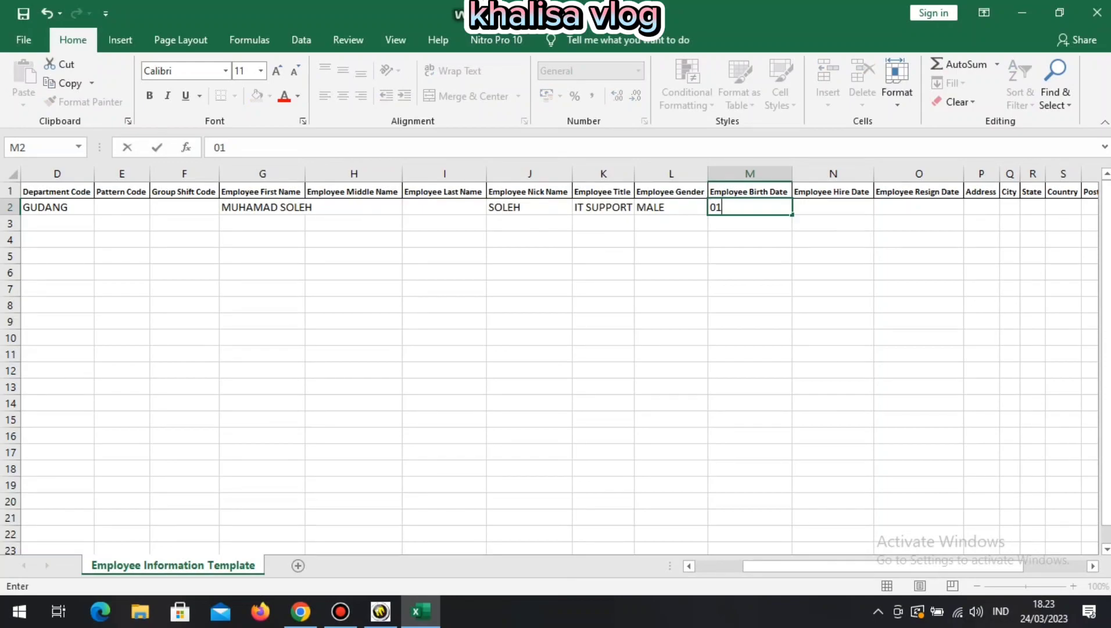
{"action": "type", "text": "/02/1998"}
{"action": "key", "text": "Return"}
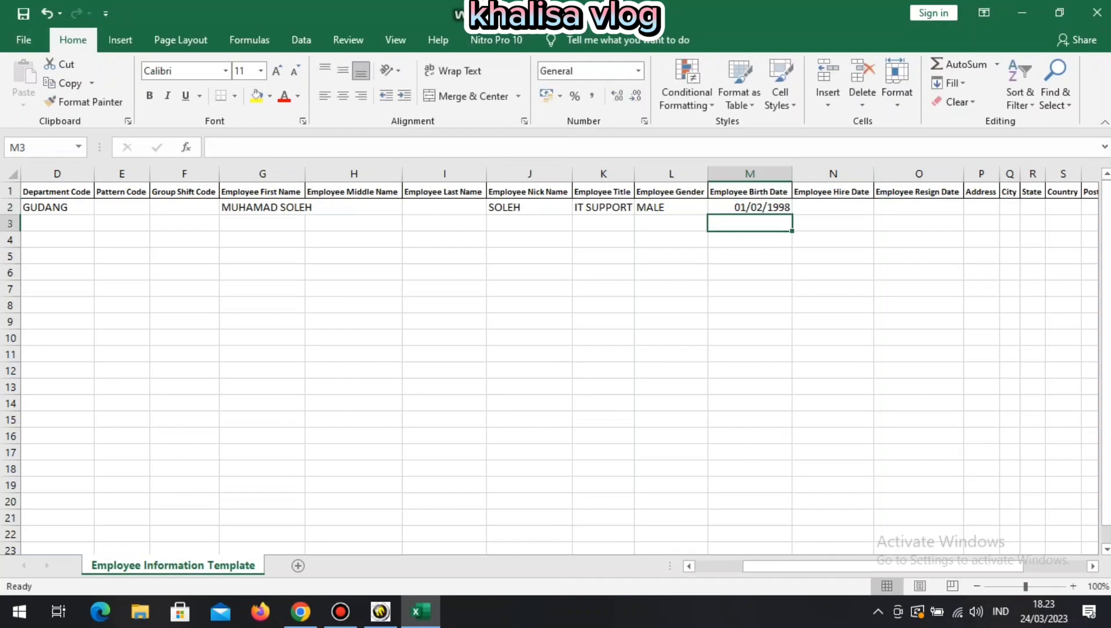
Enter hire date 01/02/2023 in N2 and scroll the sheet back toward column A.
{"action": "left_click", "coordinate": [832, 207]}
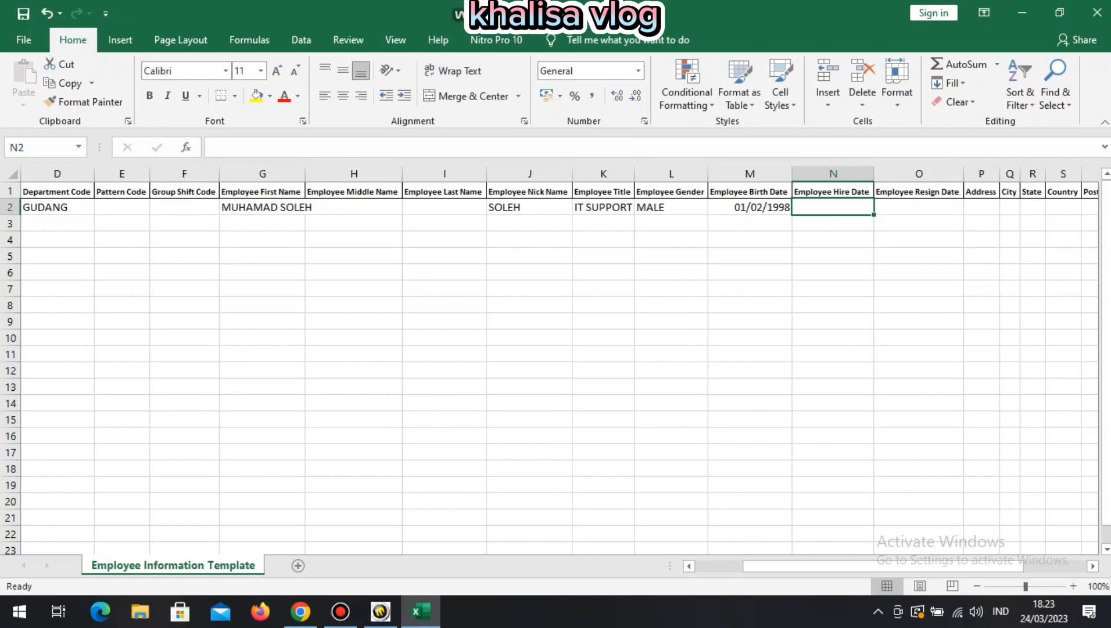
{"action": "key", "text": "Tab"}
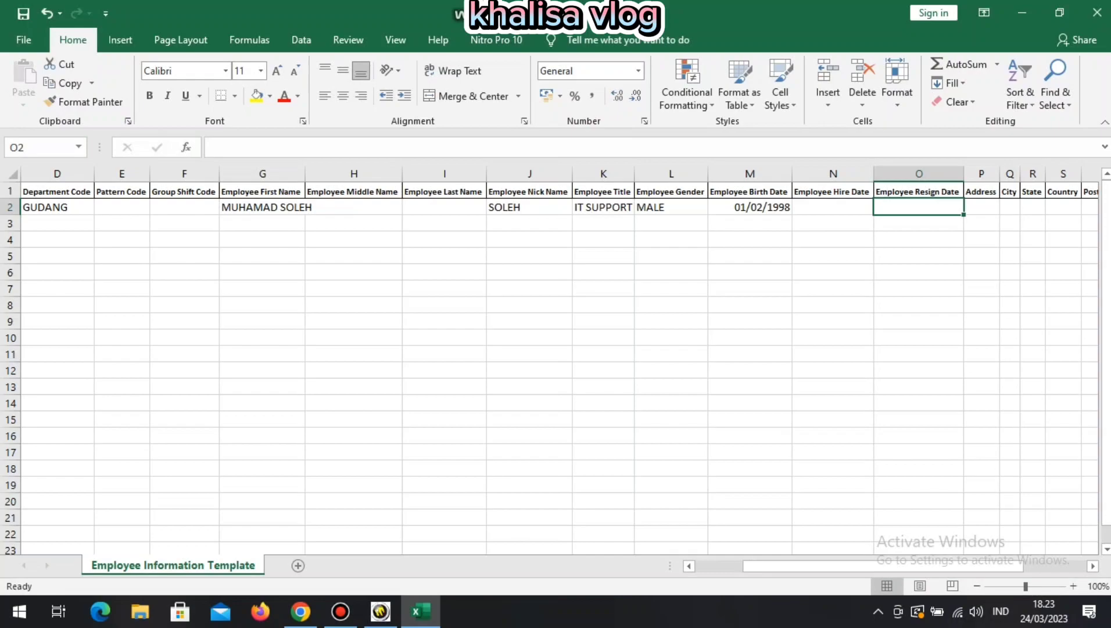
{"action": "key", "text": "Left"}
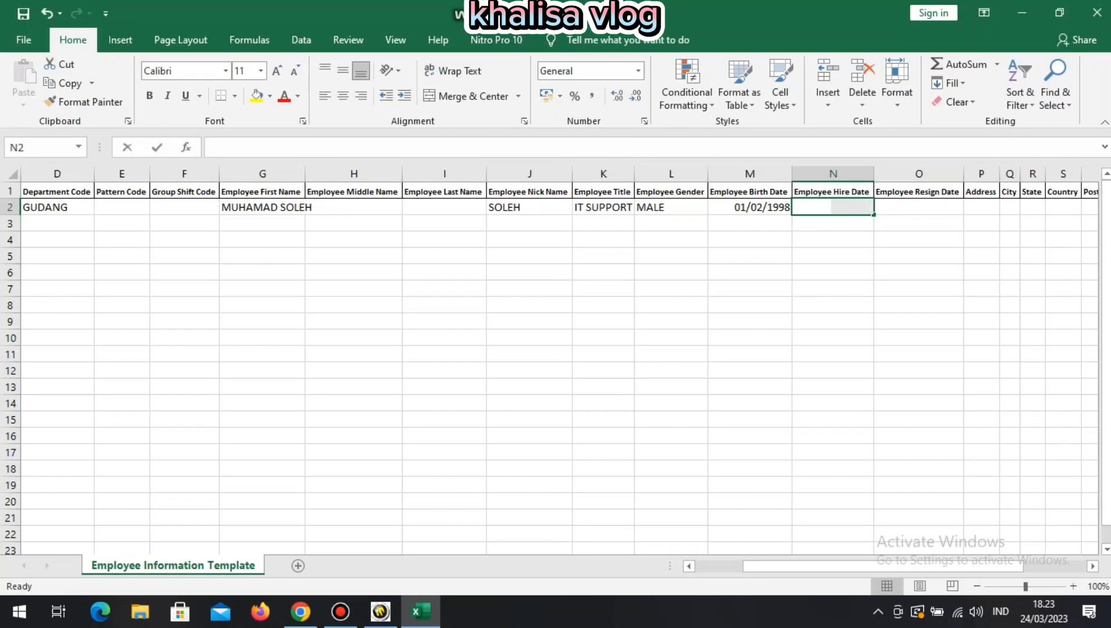
{"action": "type", "text": "01/02/2"}
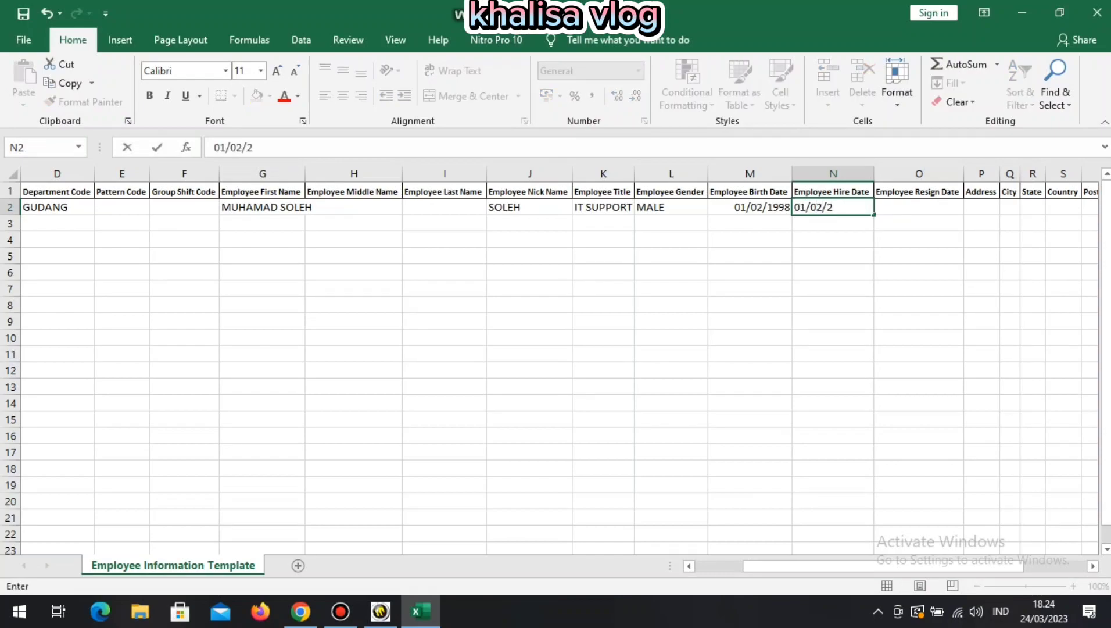
{"action": "type", "text": "023"}
{"action": "key", "text": "Return"}
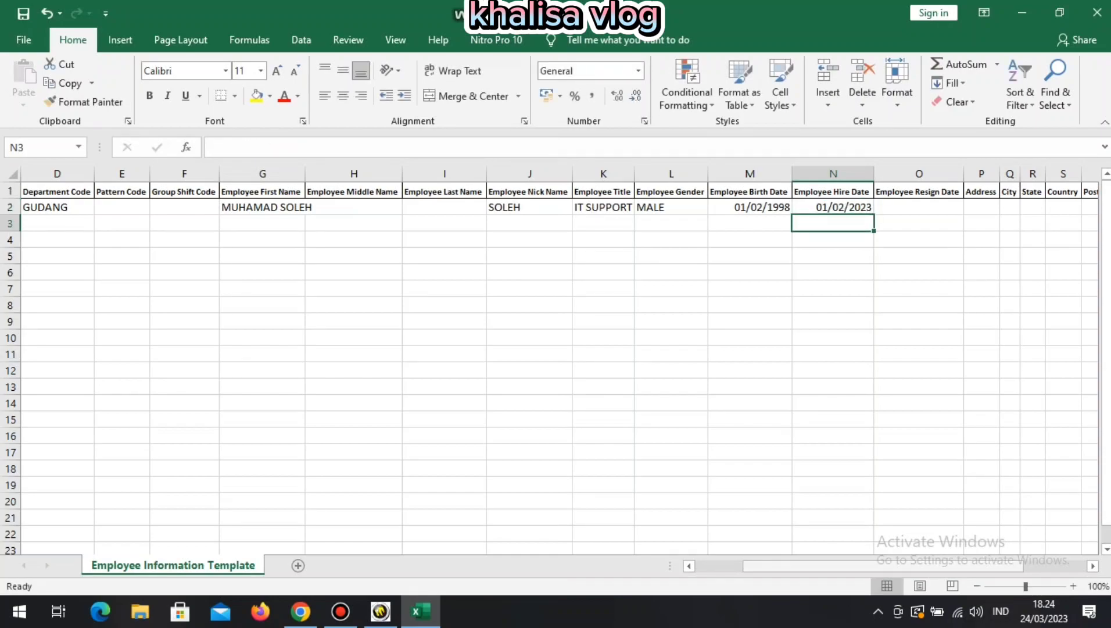
{"action": "left_click_drag", "start_coordinate": [778, 565], "coordinate": [729, 565]}
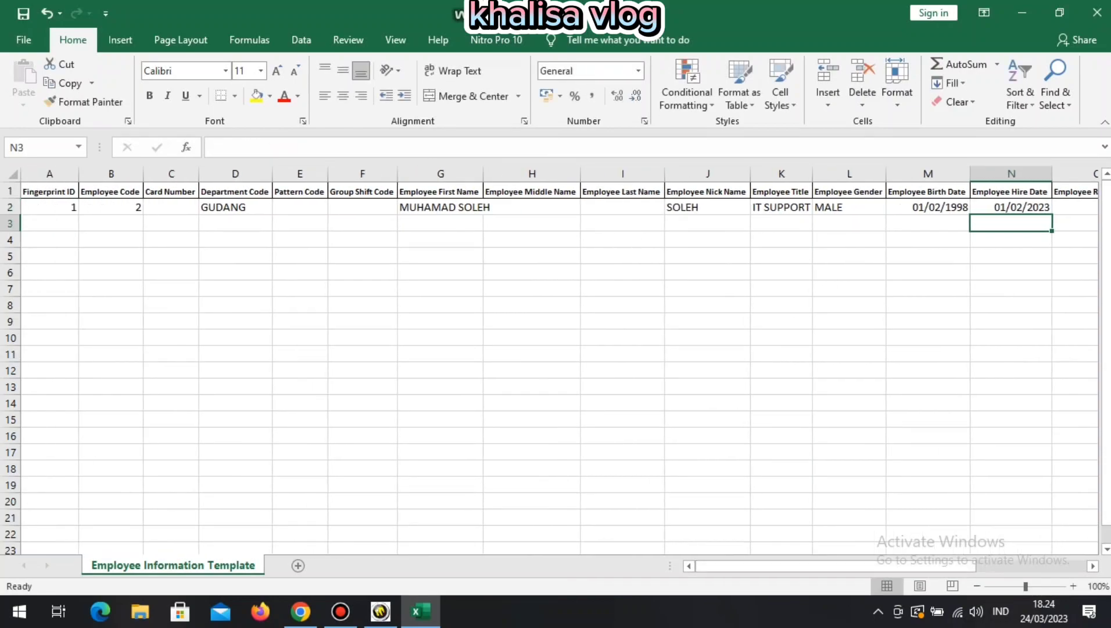
Start row 3 with Fingerprint ID 2, Employee Code 2 and GUDANG, changing row 2's code to 1.
{"action": "left_click", "coordinate": [49, 223]}
{"action": "type", "text": "2"}
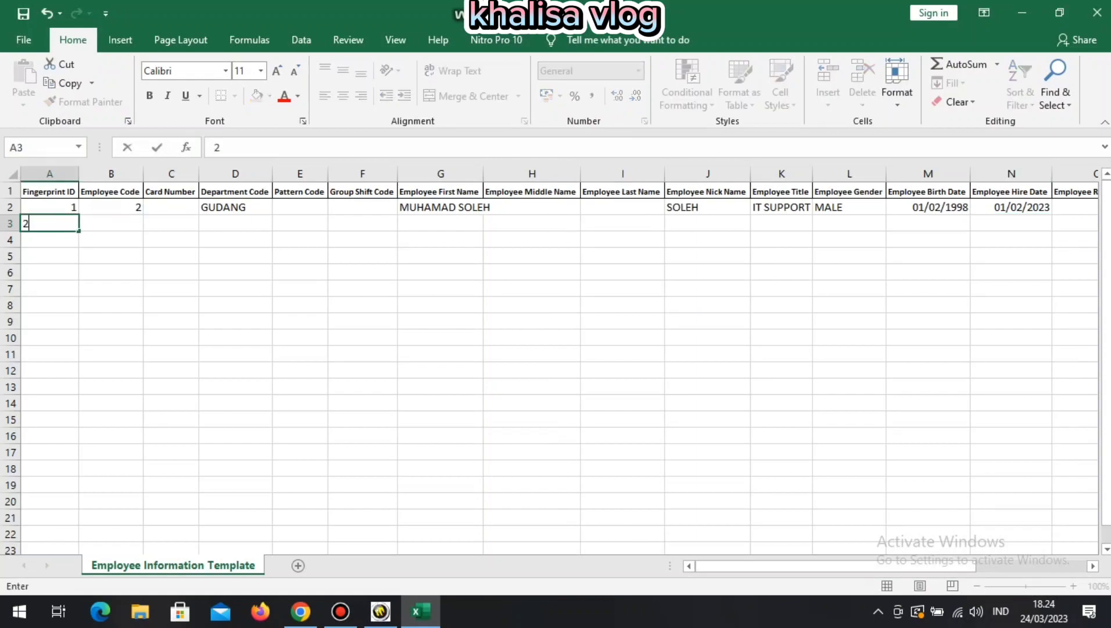
{"action": "key", "text": "Return"}
{"action": "left_click", "coordinate": [111, 223]}
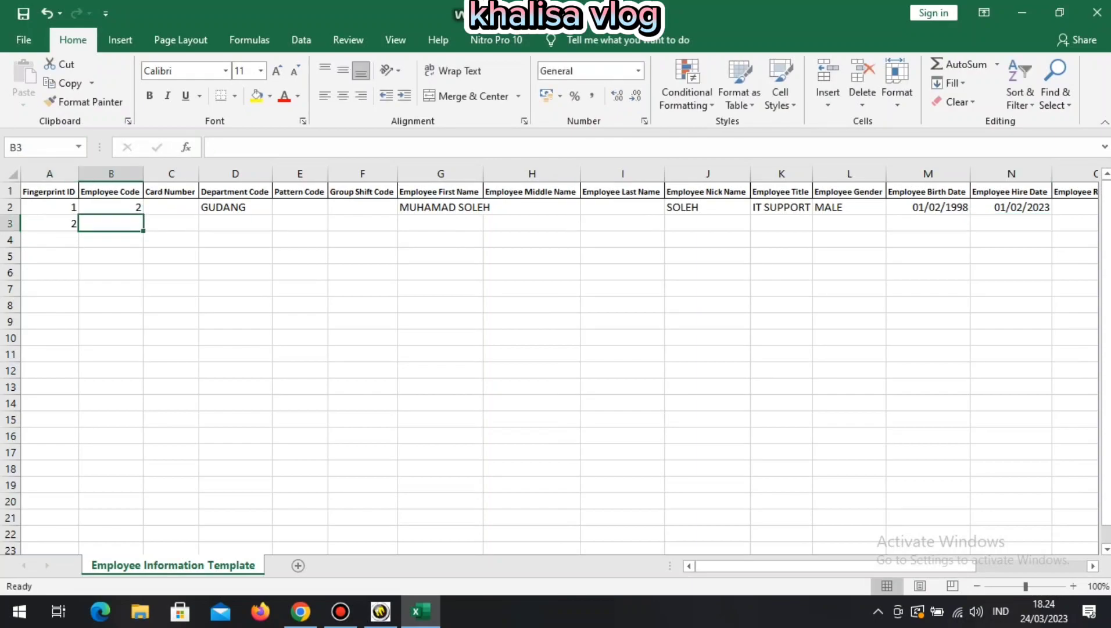
{"action": "left_click", "coordinate": [111, 207]}
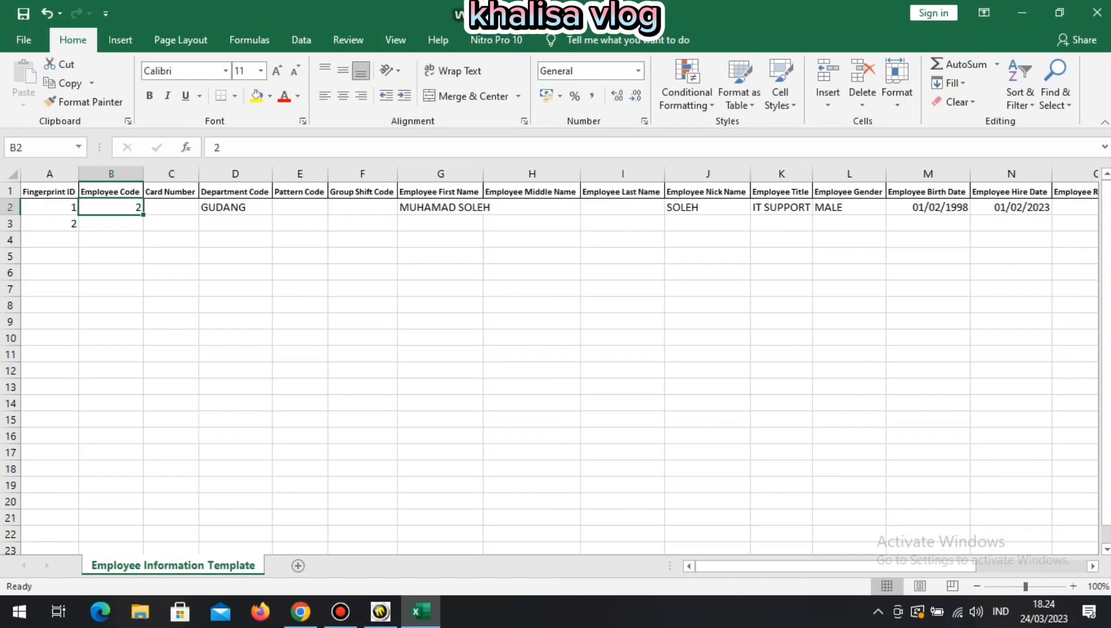
{"action": "type", "text": "1"}
{"action": "key", "text": "Return"}
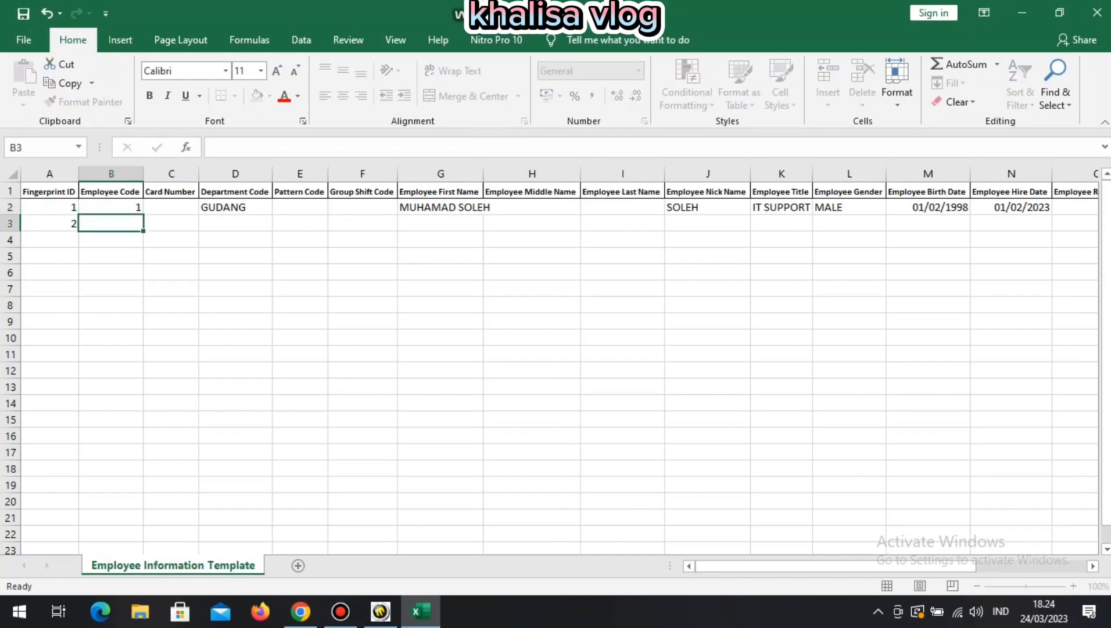
{"action": "type", "text": "2"}
{"action": "key", "text": "Return"}
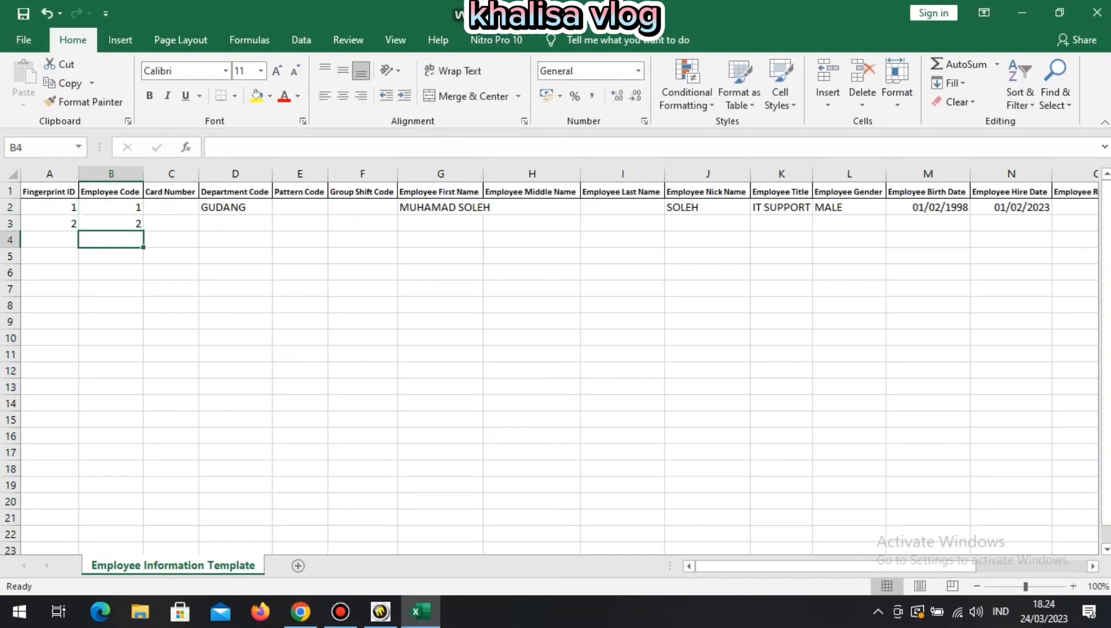
{"action": "left_click", "coordinate": [236, 223]}
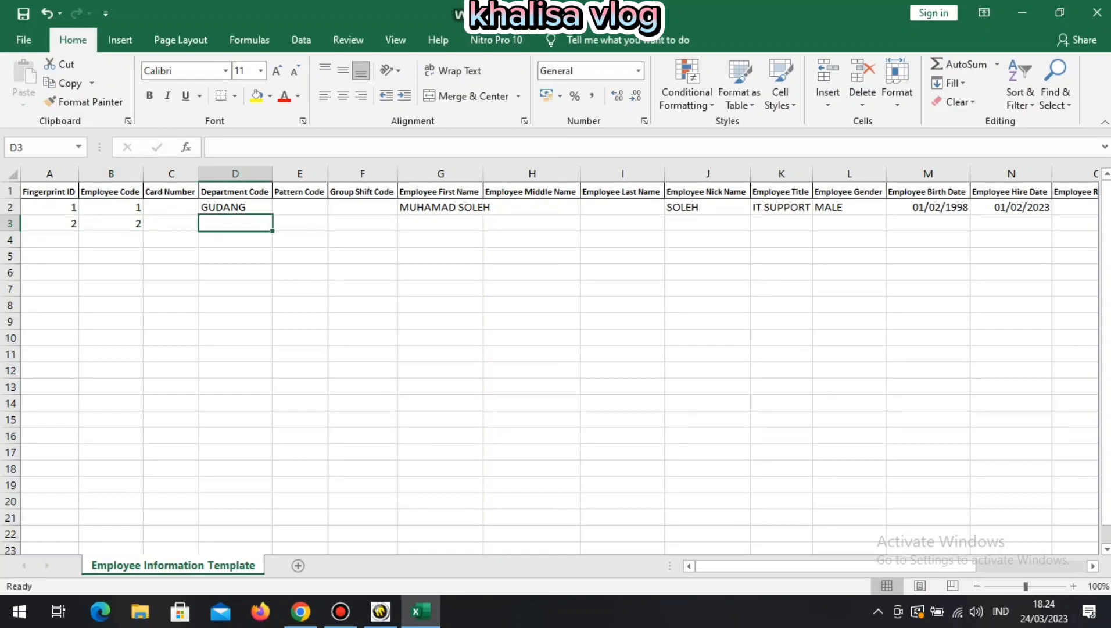
{"action": "type", "text": "GUDANG"}
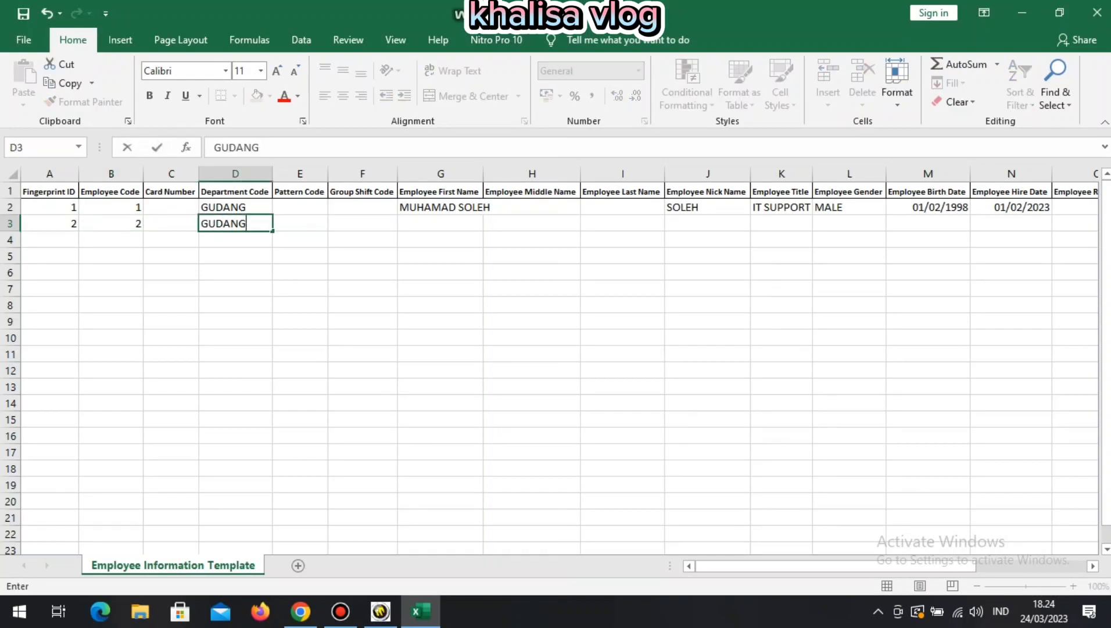
{"action": "key", "text": "Return"}
{"action": "type", "text": "\\"}
Enter the second employee's full name, nickname and title IT SUPPORT in row 3.
{"action": "left_click", "coordinate": [441, 223]}
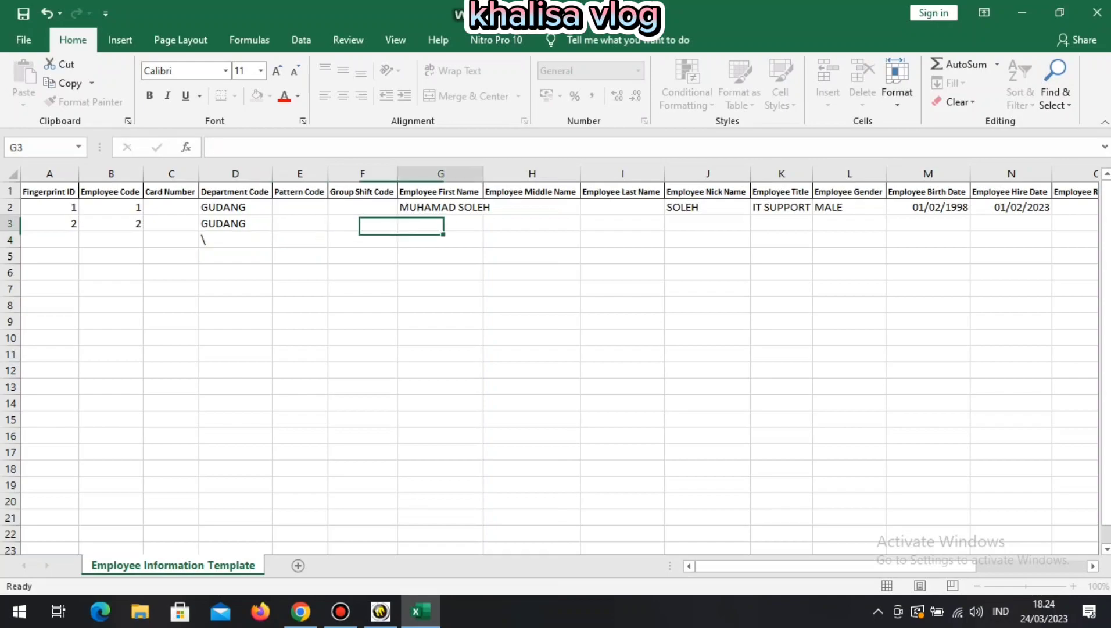
{"action": "type", "text": "JAKA T"}
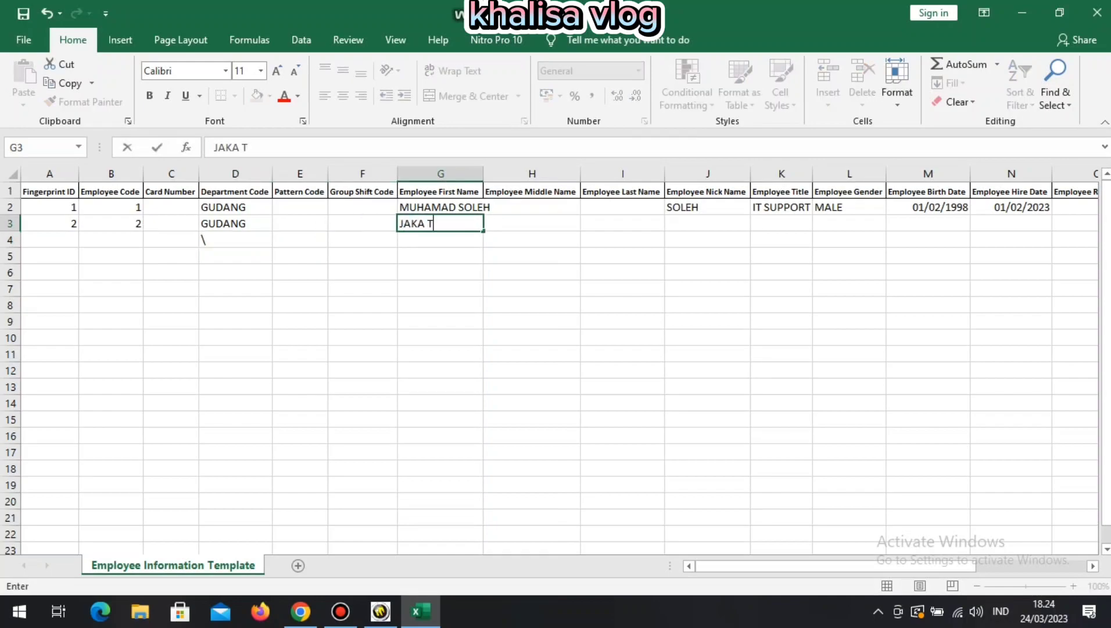
{"action": "type", "text": "INGKIR"}
{"action": "key", "text": "Return"}
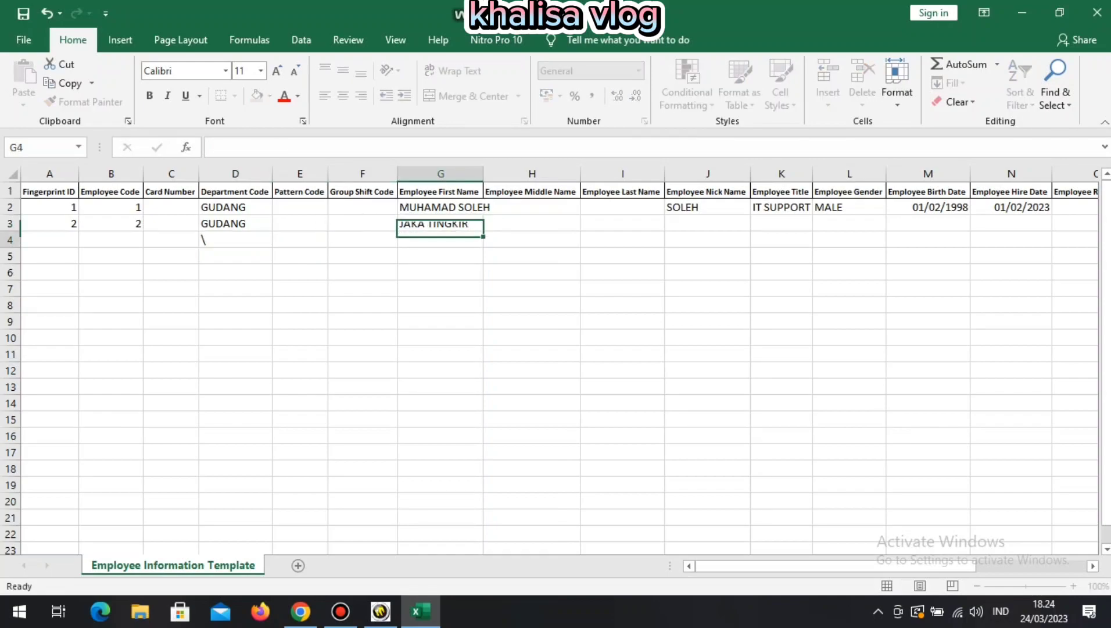
{"action": "left_click", "coordinate": [707, 224]}
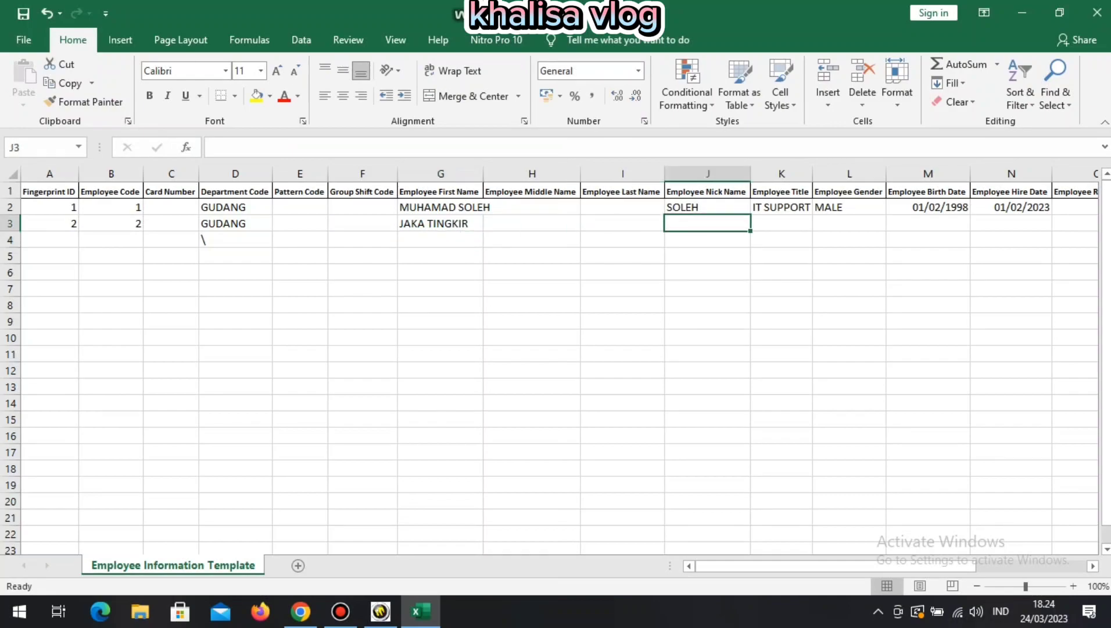
{"action": "type", "text": "JAKA"}
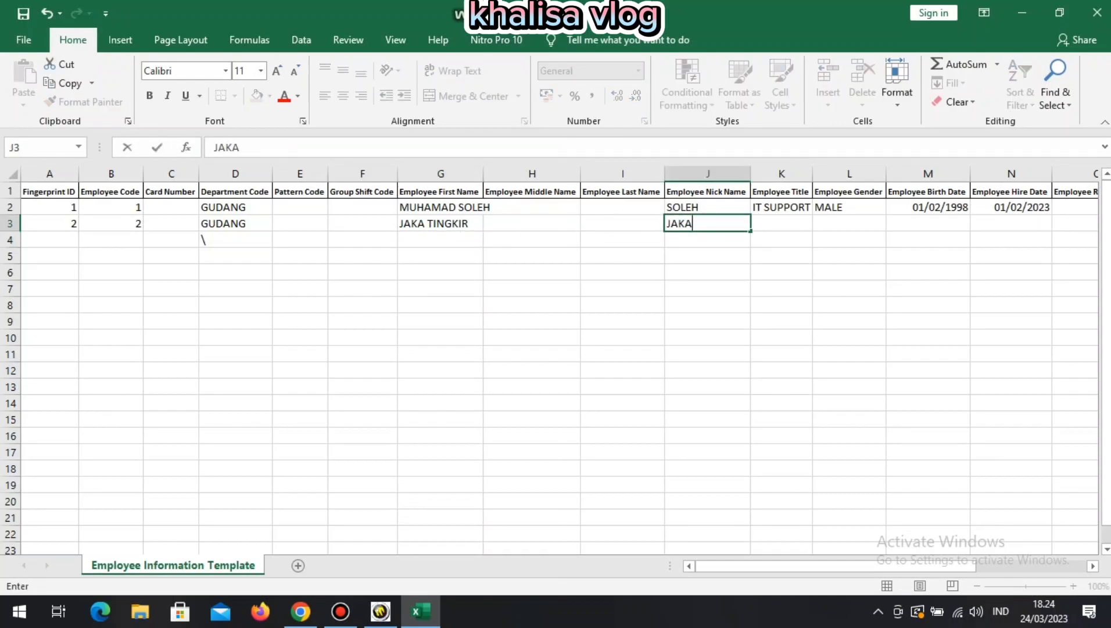
{"action": "key", "text": "Return"}
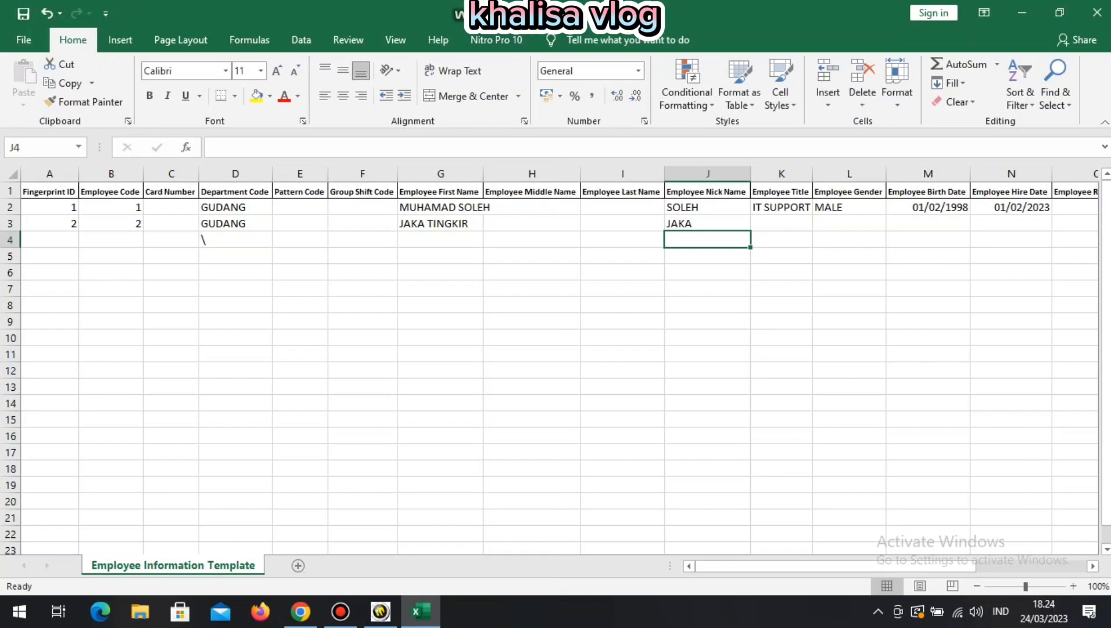
{"action": "left_click", "coordinate": [782, 224]}
{"action": "type", "text": "IT SUPPORT"}
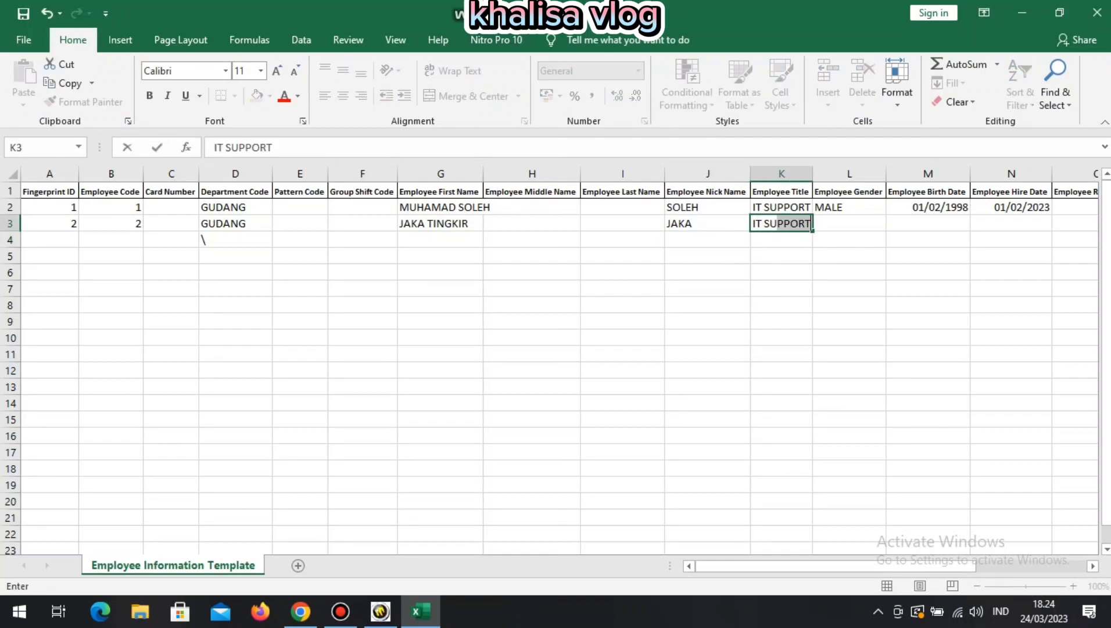
{"action": "key", "text": "Return"}
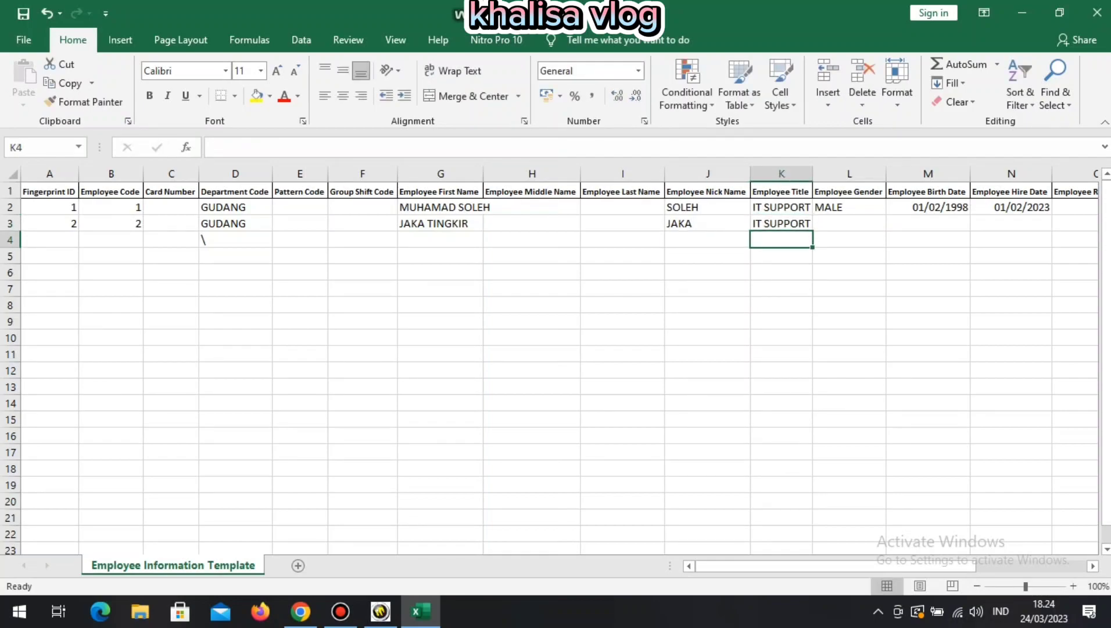
Fill row 3 with MALE, birth date 02/03/1996 and hire date 02/204/2022, right-aligning N3.
{"action": "left_click", "coordinate": [849, 224]}
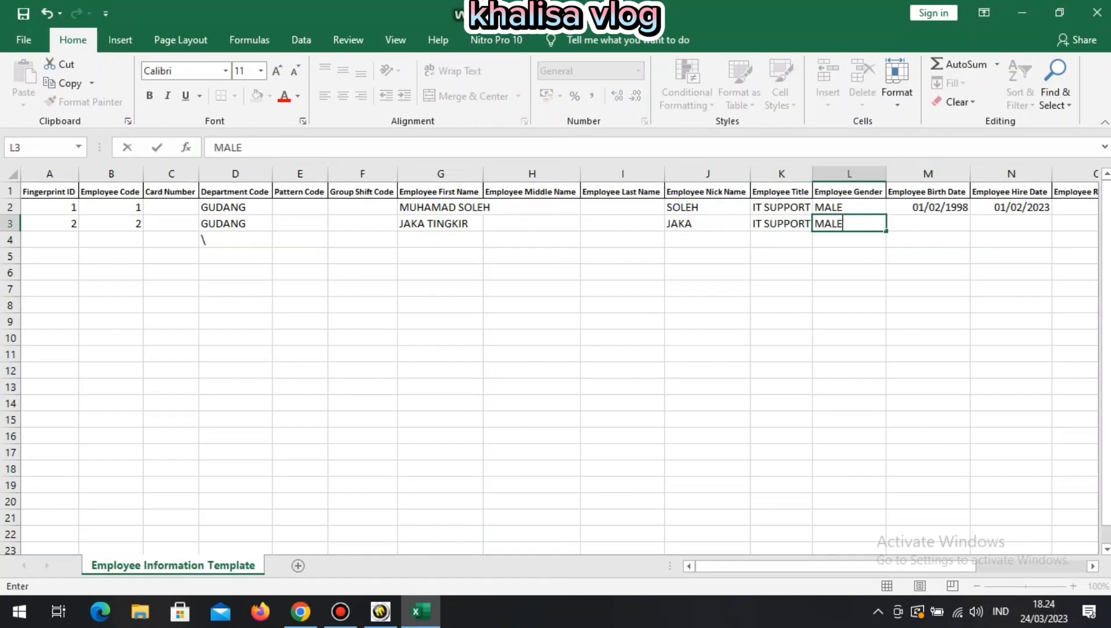
{"action": "key", "text": "Return"}
{"action": "left_click", "coordinate": [928, 223]}
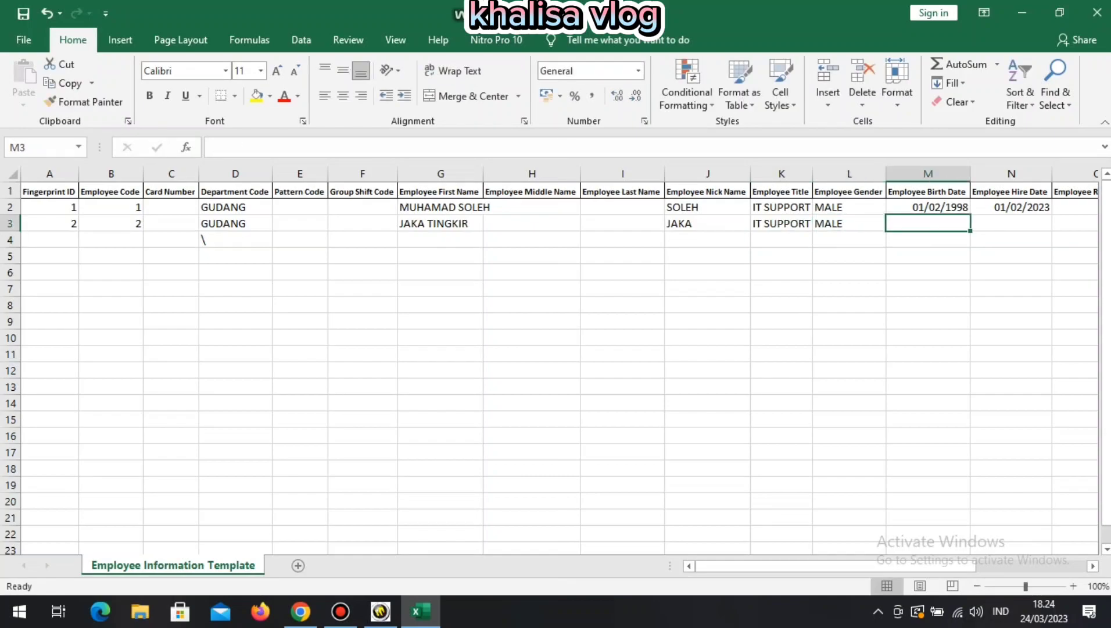
{"action": "type", "text": "02/03/"}
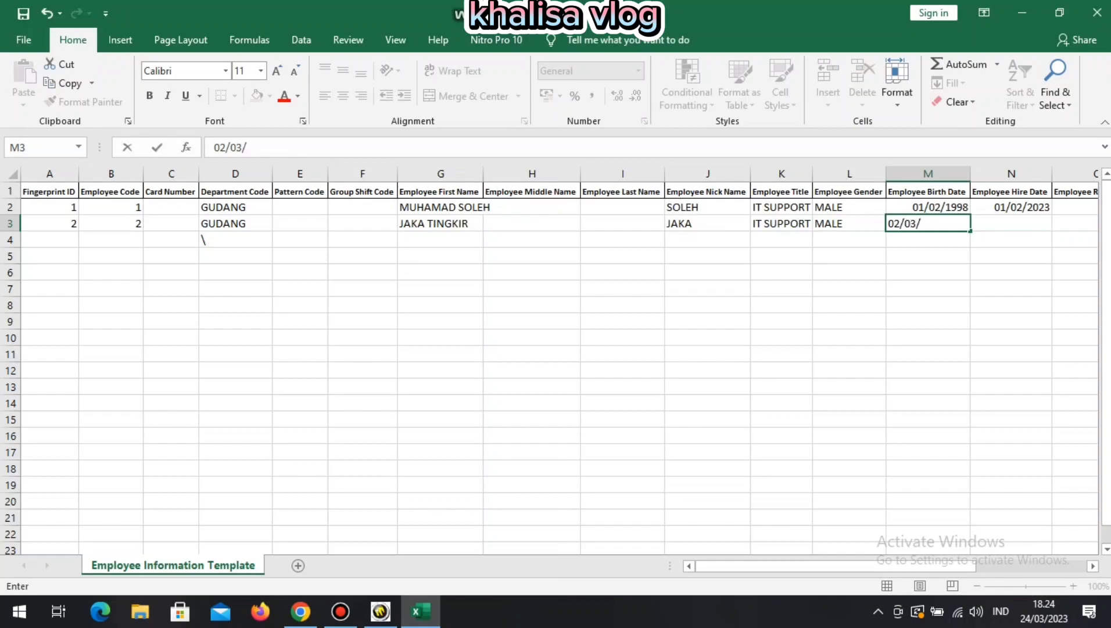
{"action": "type", "text": "1996"}
{"action": "key", "text": "Return"}
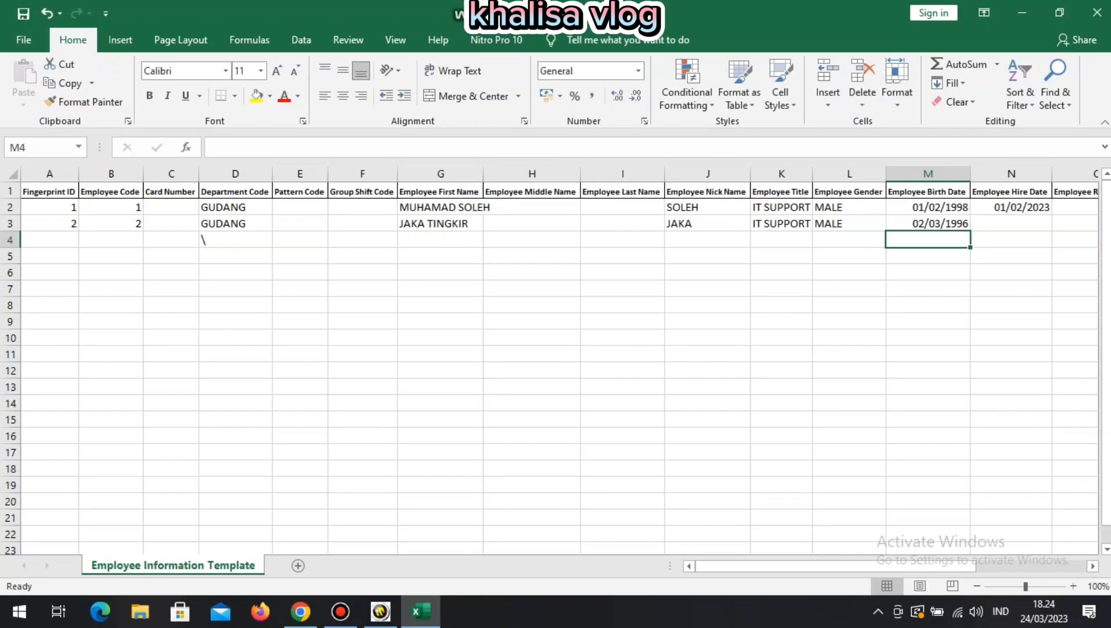
{"action": "left_click", "coordinate": [1011, 223]}
{"action": "type", "text": "02/"}
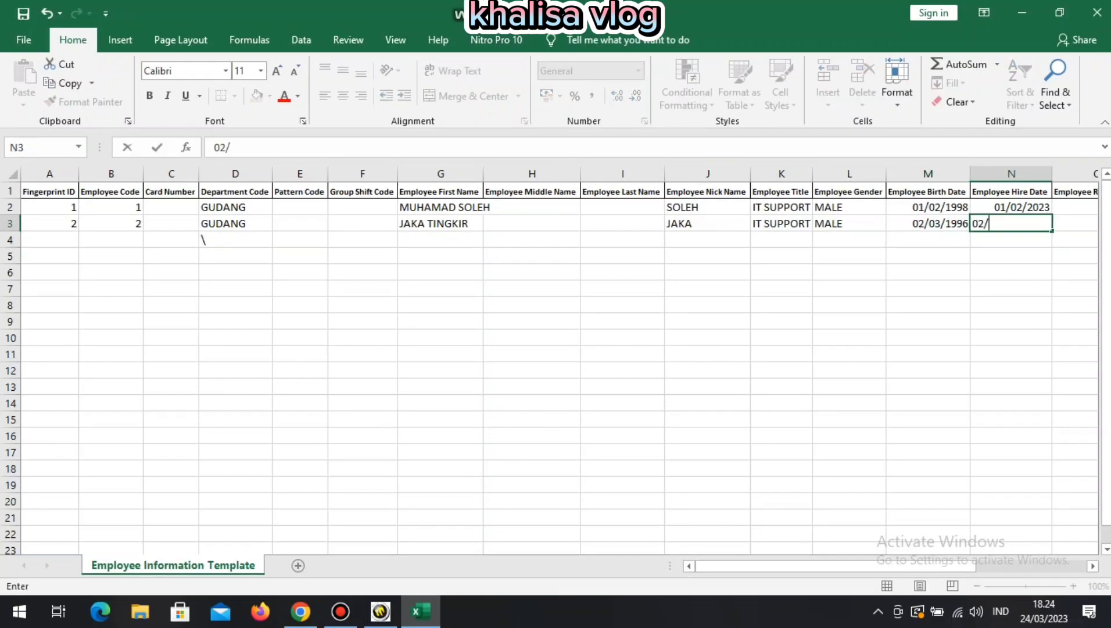
{"action": "type", "text": "204/2022"}
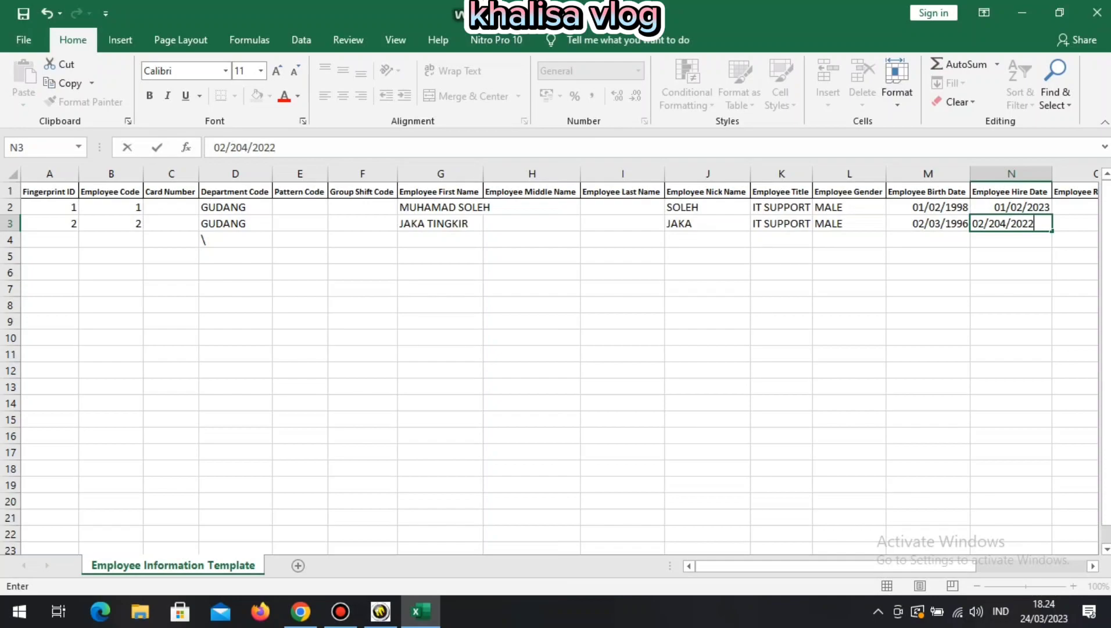
{"action": "key", "text": "Return"}
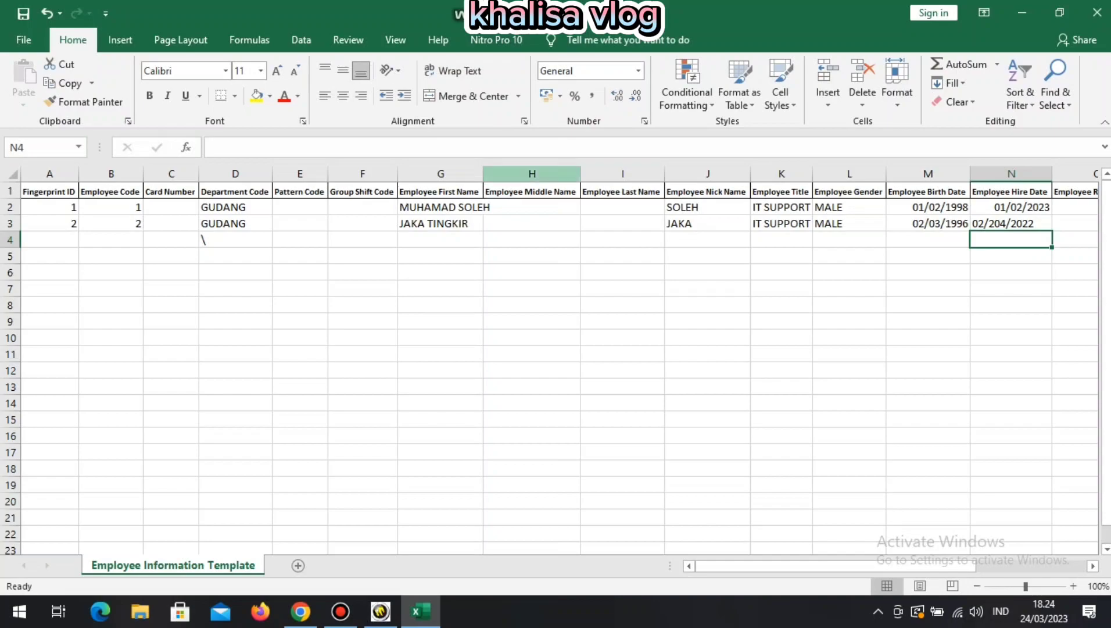
{"action": "left_click", "coordinate": [1011, 223]}
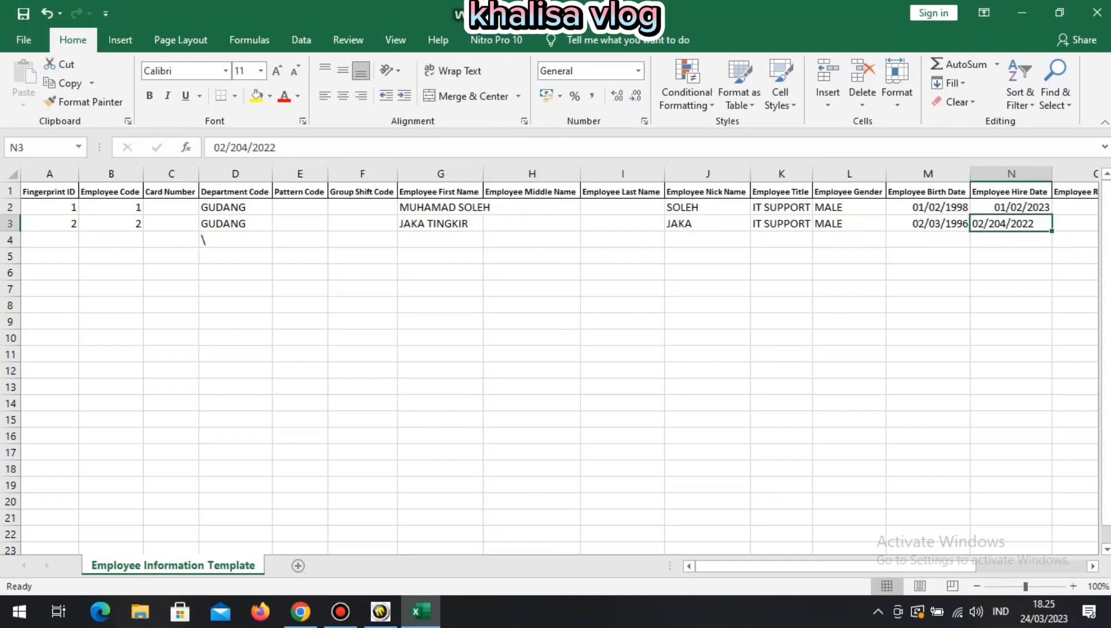
{"action": "left_click", "coordinate": [361, 95]}
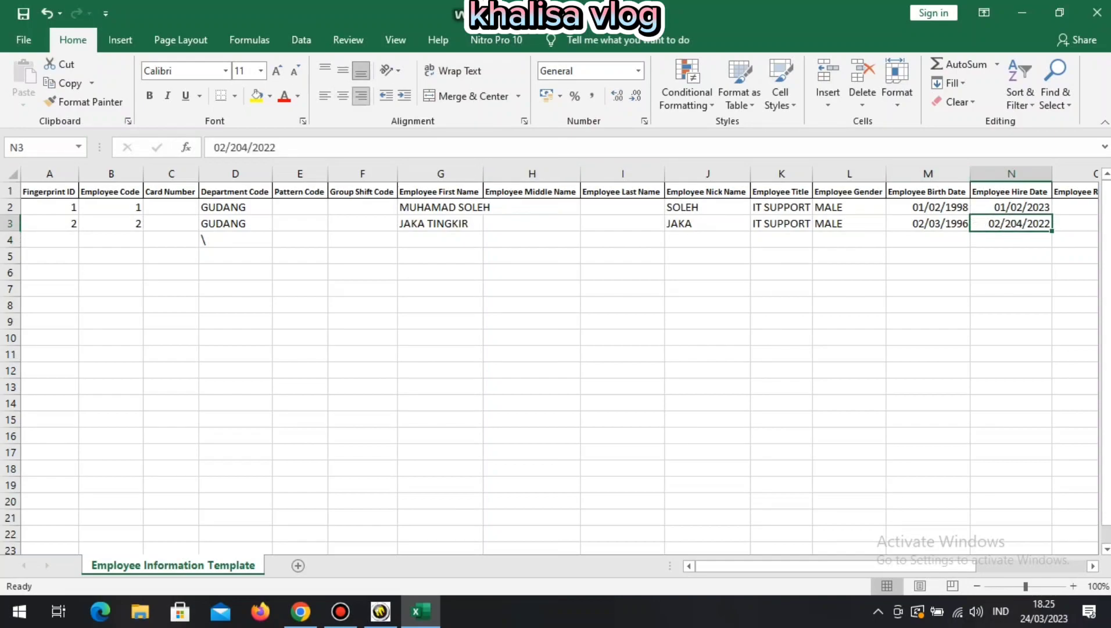
{"action": "left_click", "coordinate": [50, 240]}
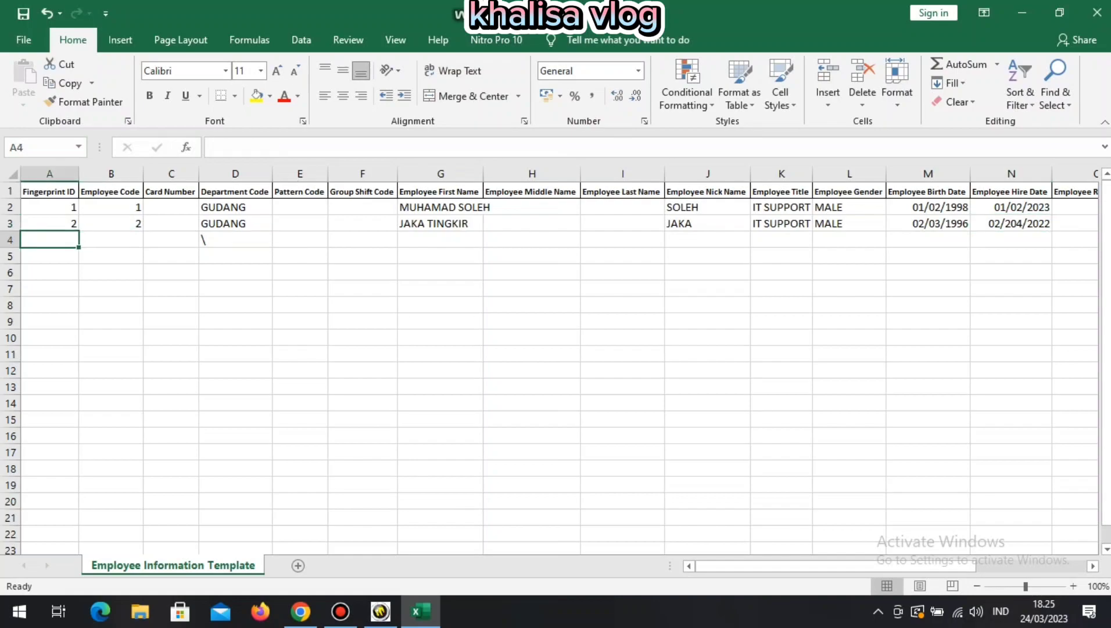
Start row 4 with Fingerprint ID 3, Employee Code 3 and department GUDANG.
{"action": "type", "text": "3"}
{"action": "key", "text": "Return"}
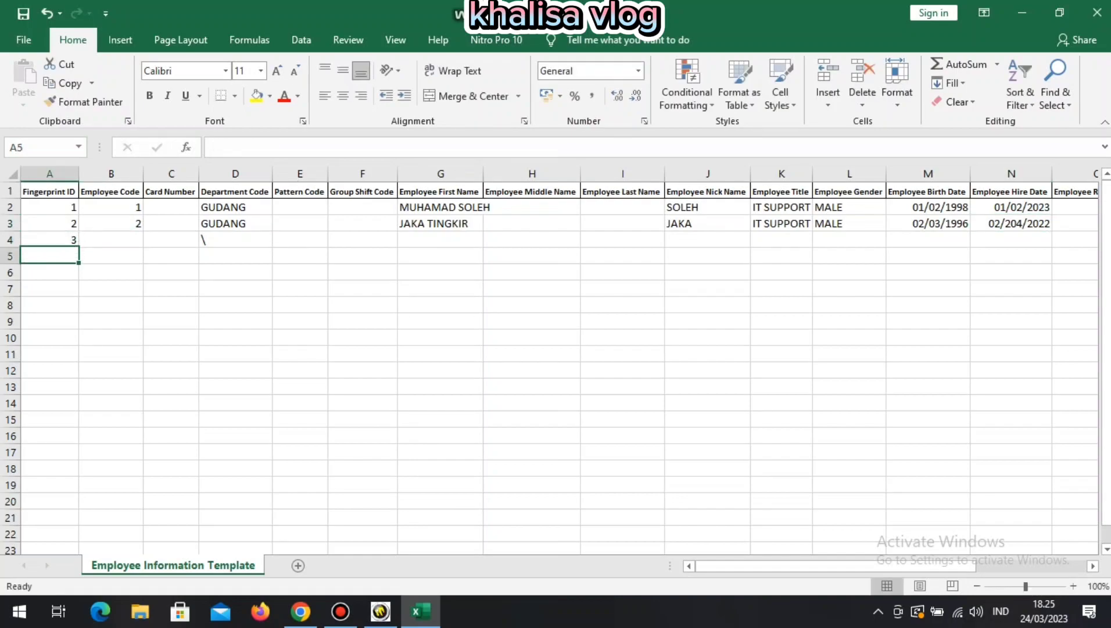
{"action": "left_click", "coordinate": [111, 240]}
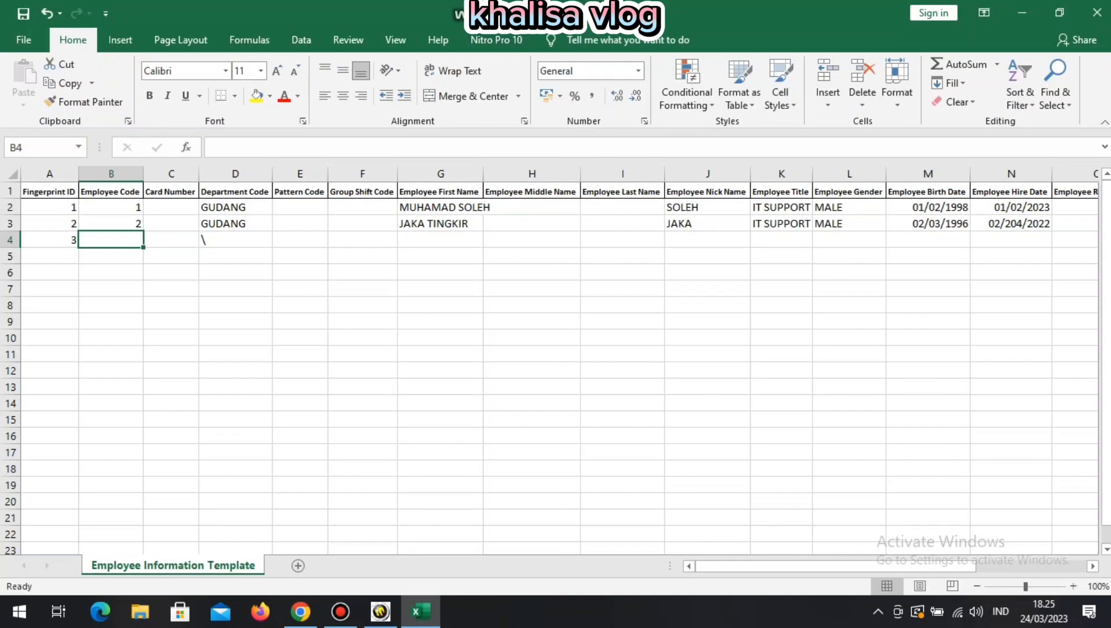
{"action": "type", "text": "3"}
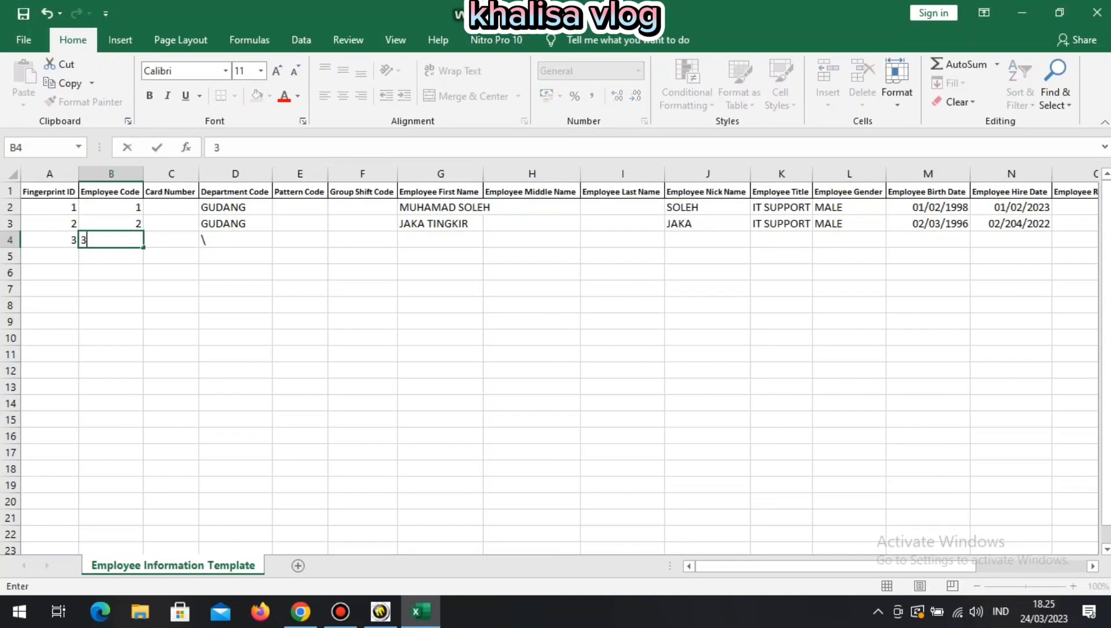
{"action": "key", "text": "Tab"}
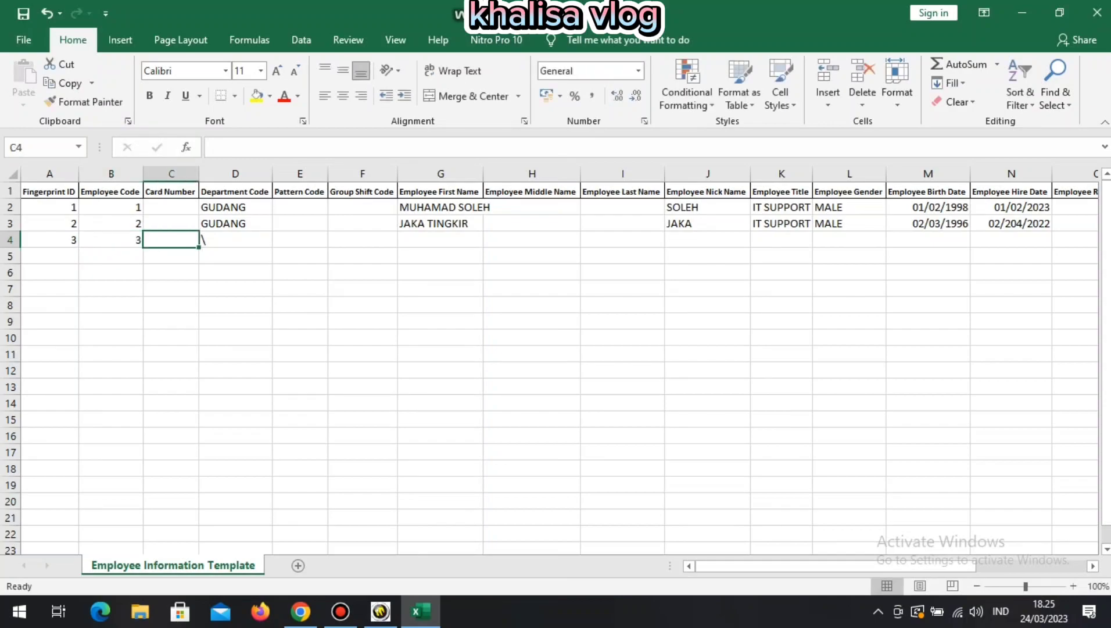
{"action": "key", "text": "Right"}
{"action": "type", "text": "GUDANG"}
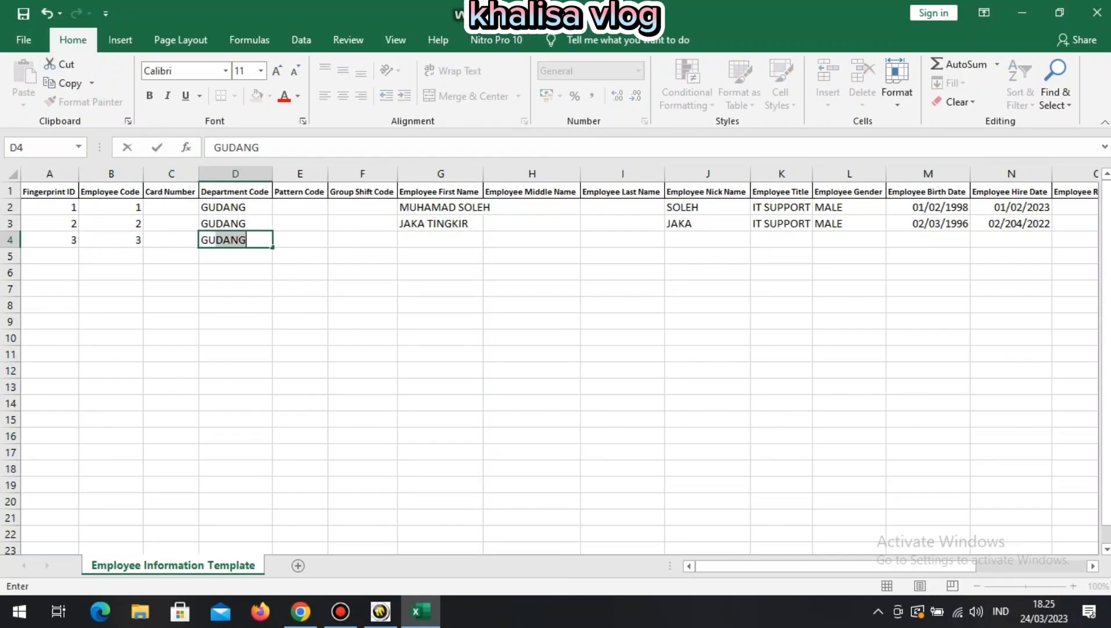
{"action": "key", "text": "Return"}
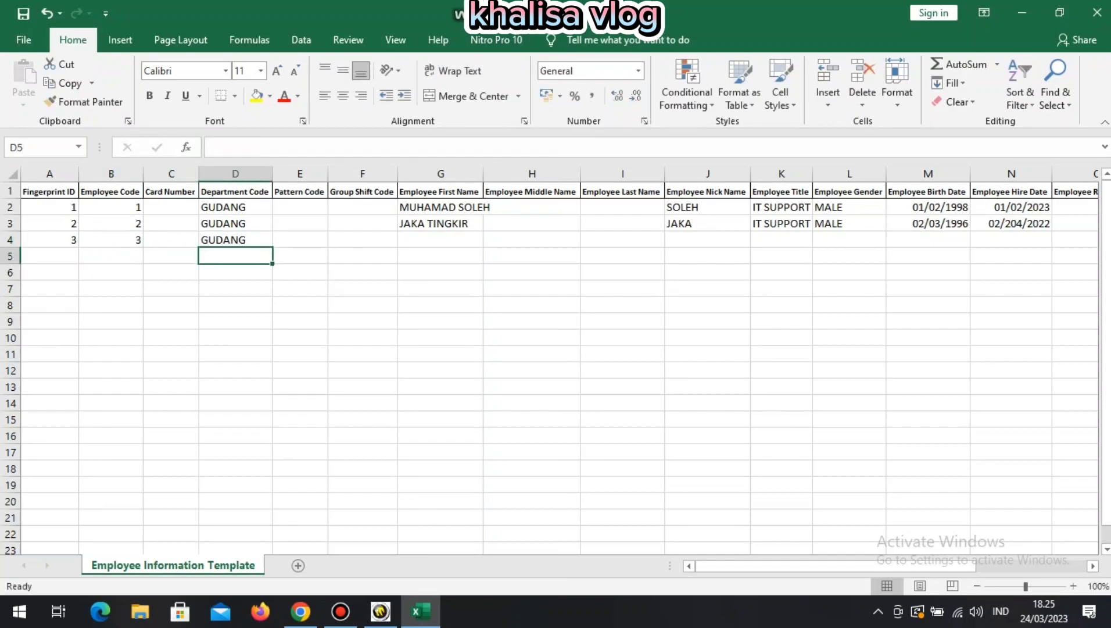
Enter the third employee's full name, nickname and title ACCONTING, fixing the title's spelling.
{"action": "double_click", "coordinate": [439, 239]}
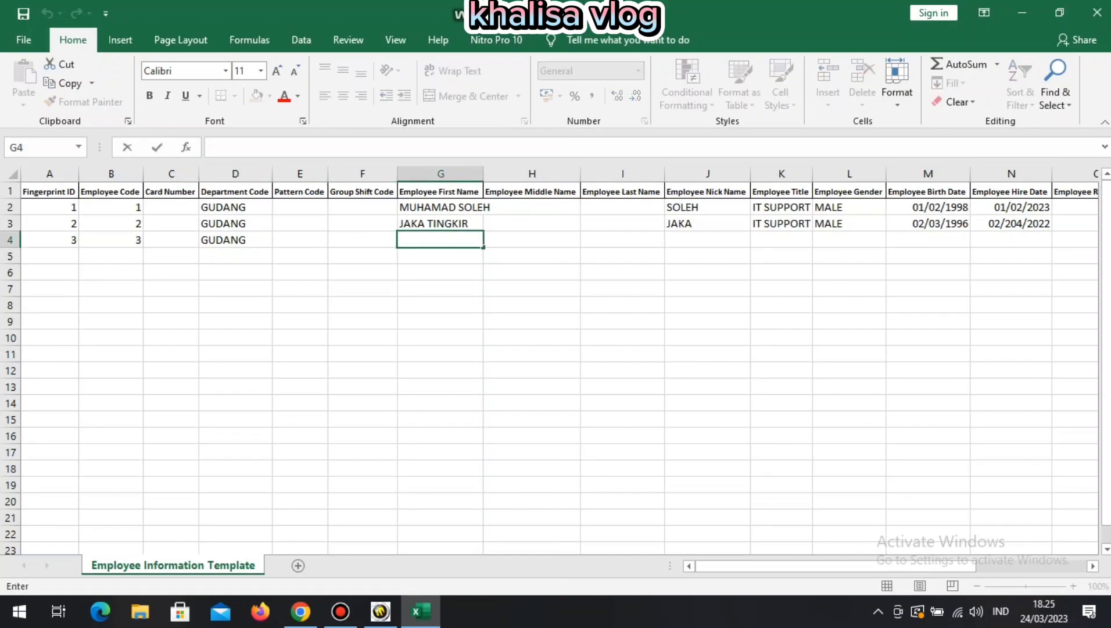
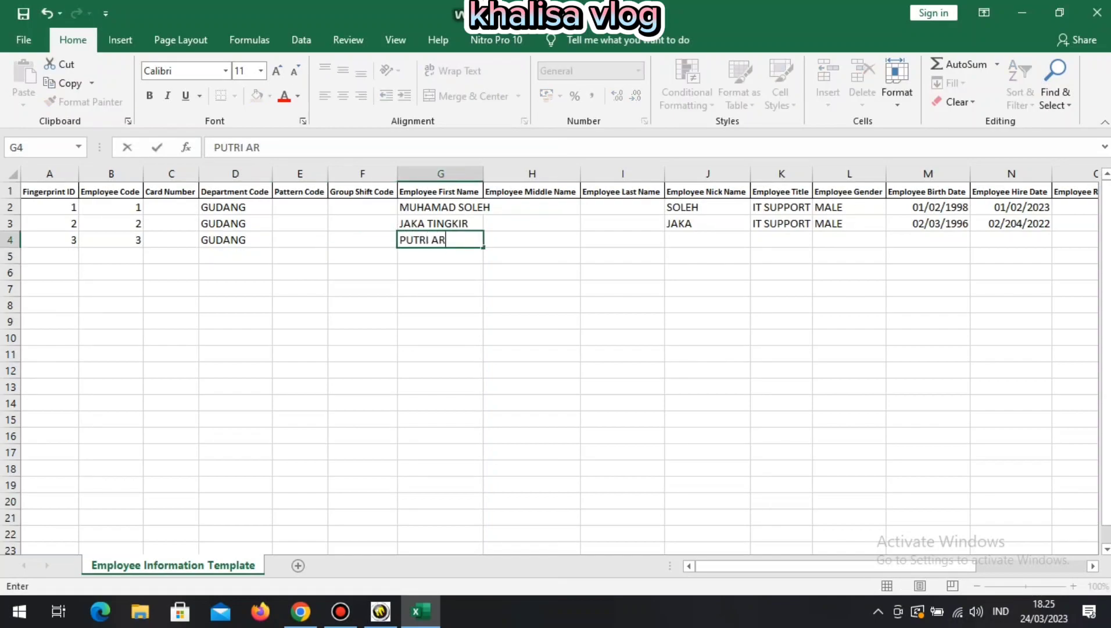
{"action": "key", "text": "Return"}
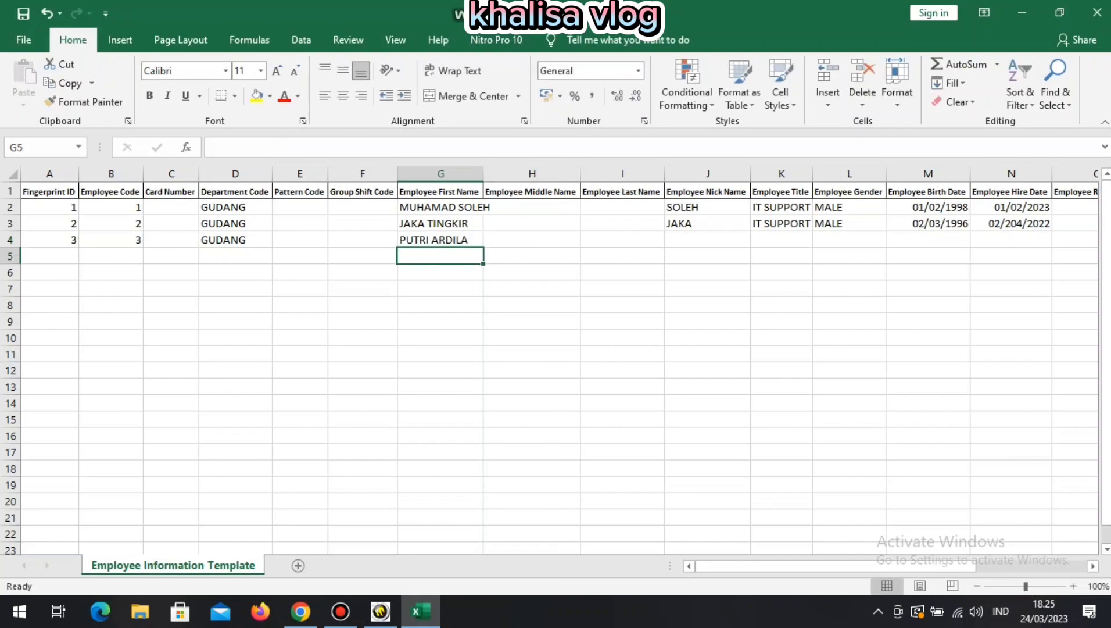
{"action": "left_click", "coordinate": [707, 240]}
{"action": "type", "text": "P"}
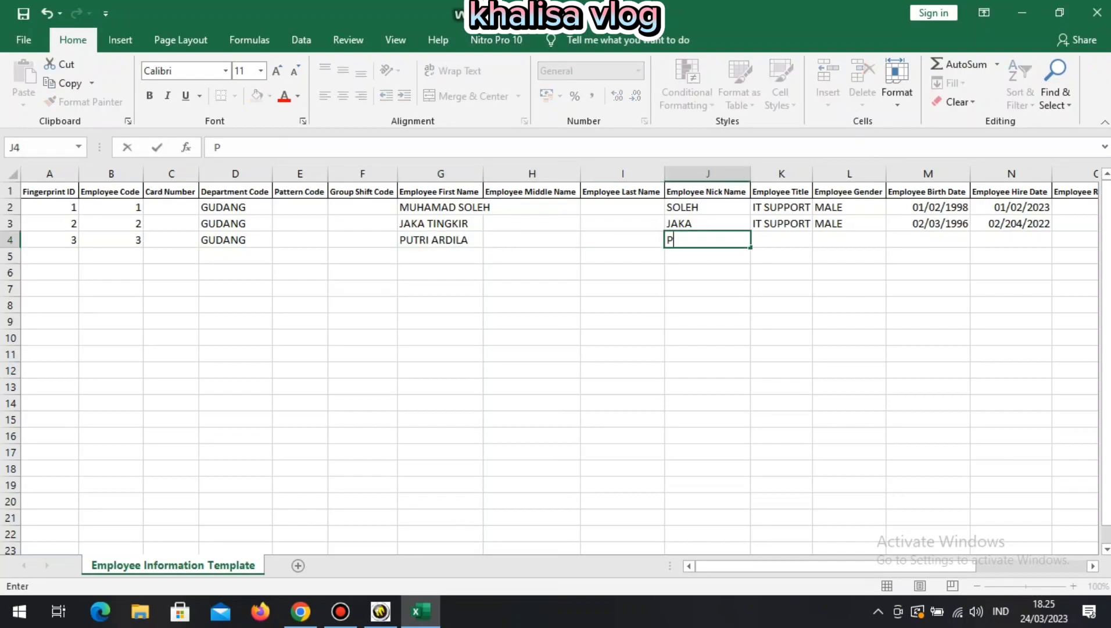
{"action": "type", "text": "UTRI"}
{"action": "key", "text": "Return"}
{"action": "left_click", "coordinate": [781, 240]}
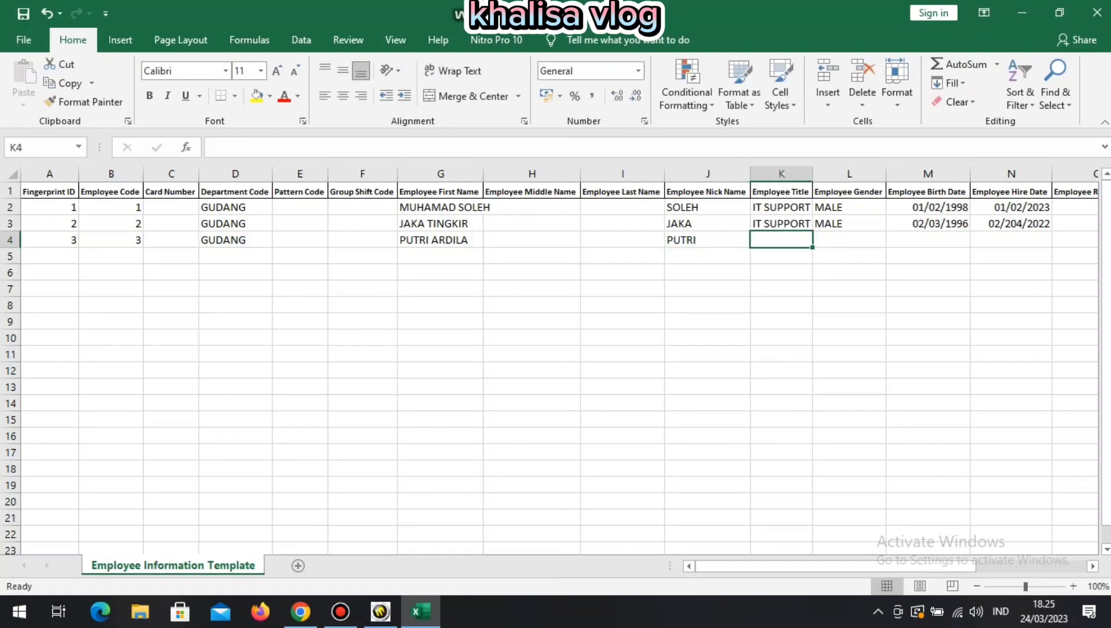
{"action": "type", "text": "ACCOTING"}
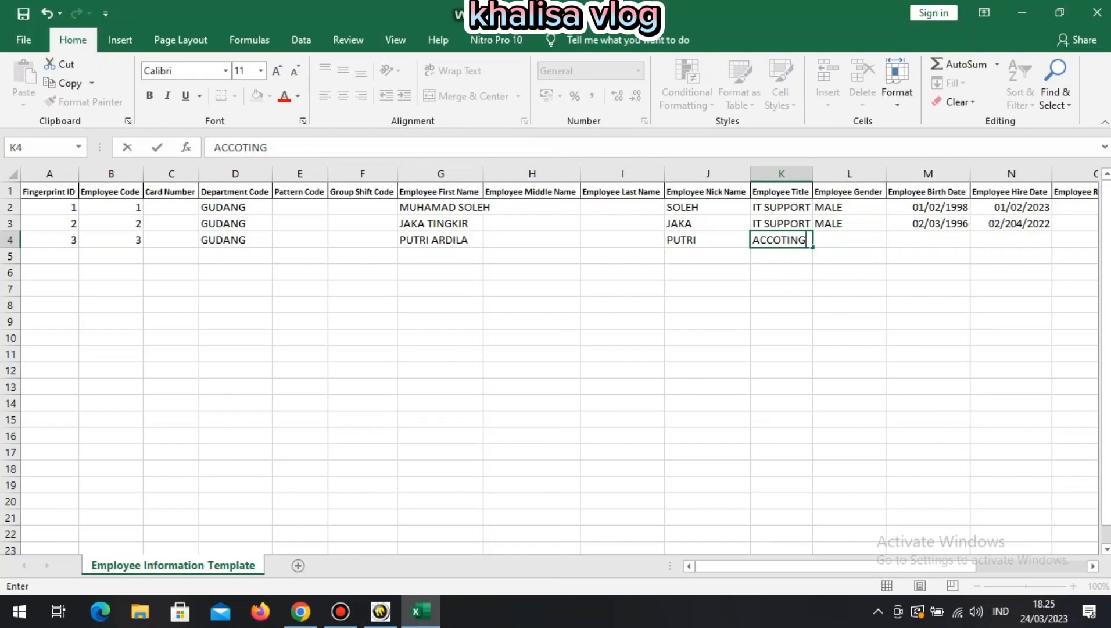
{"action": "left_click", "coordinate": [773, 239]}
{"action": "left_click", "coordinate": [781, 240]}
{"action": "type", "text": "N"}
{"action": "left_click", "coordinate": [849, 255]}
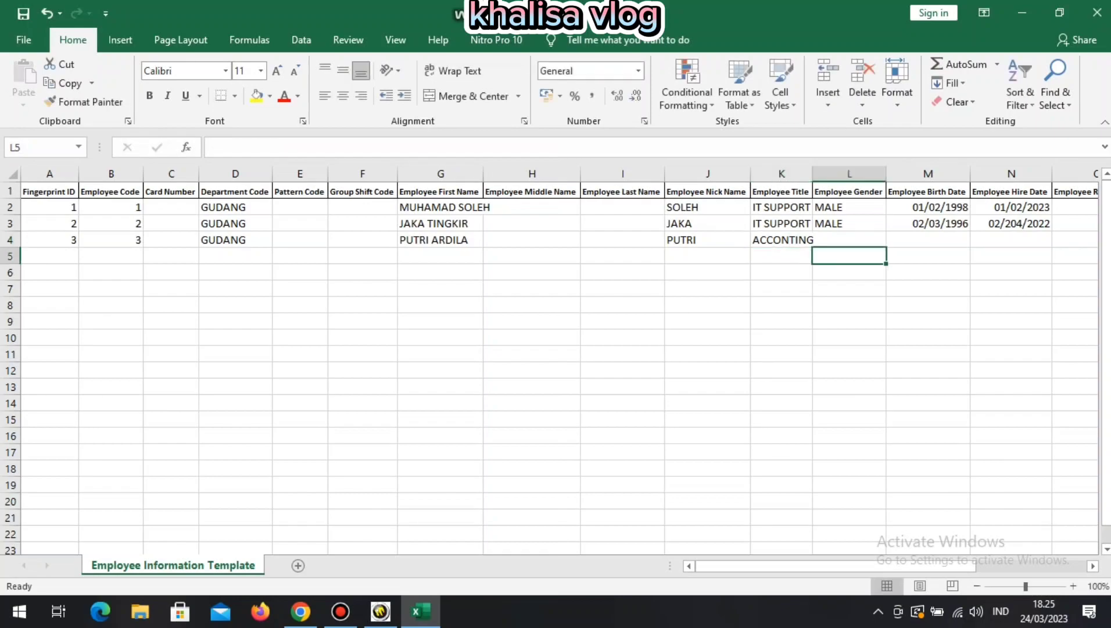
{"action": "left_click", "coordinate": [849, 239]}
{"action": "type", "text": "FEM"}
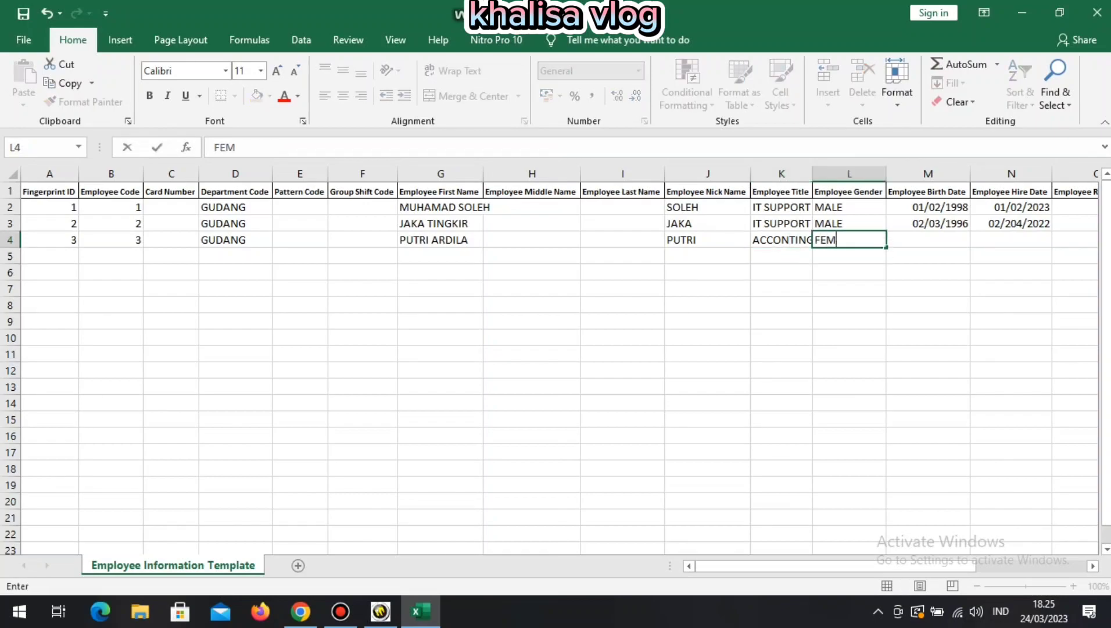
{"action": "type", "text": "ALE"}
{"action": "key", "text": "Return"}
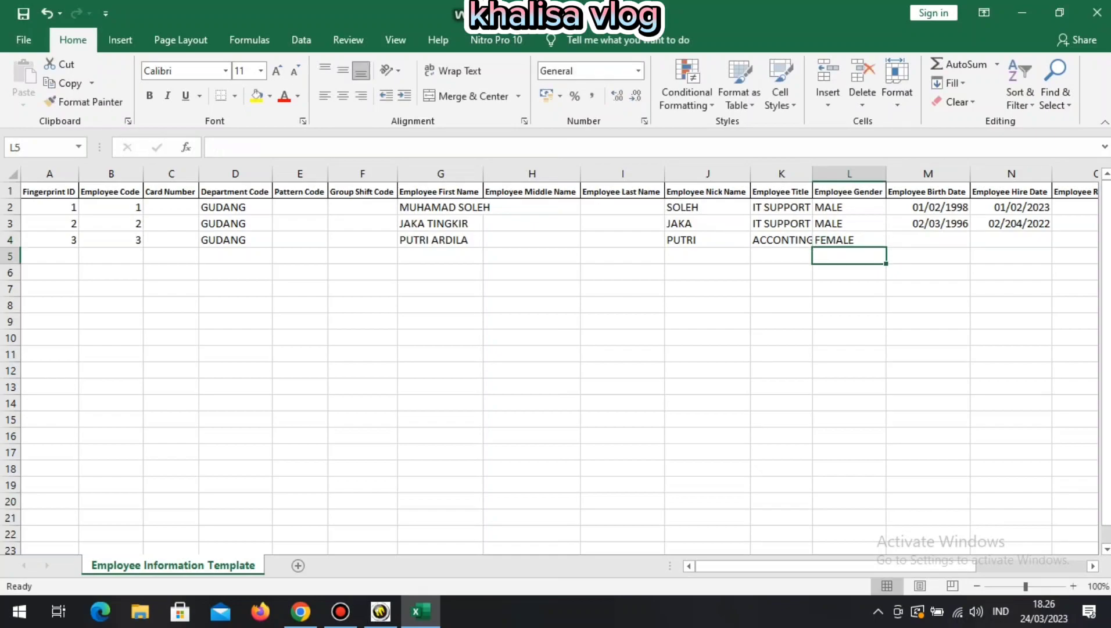
{"action": "left_click", "coordinate": [928, 239]}
{"action": "type", "text": "03"}
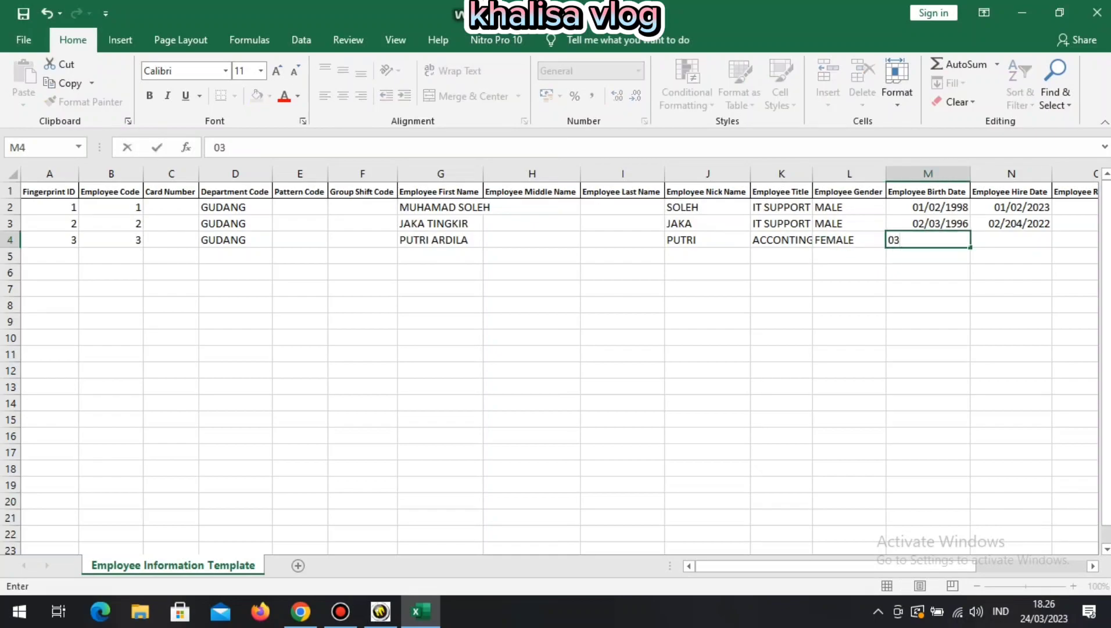
{"action": "type", "text": "/04/199"}
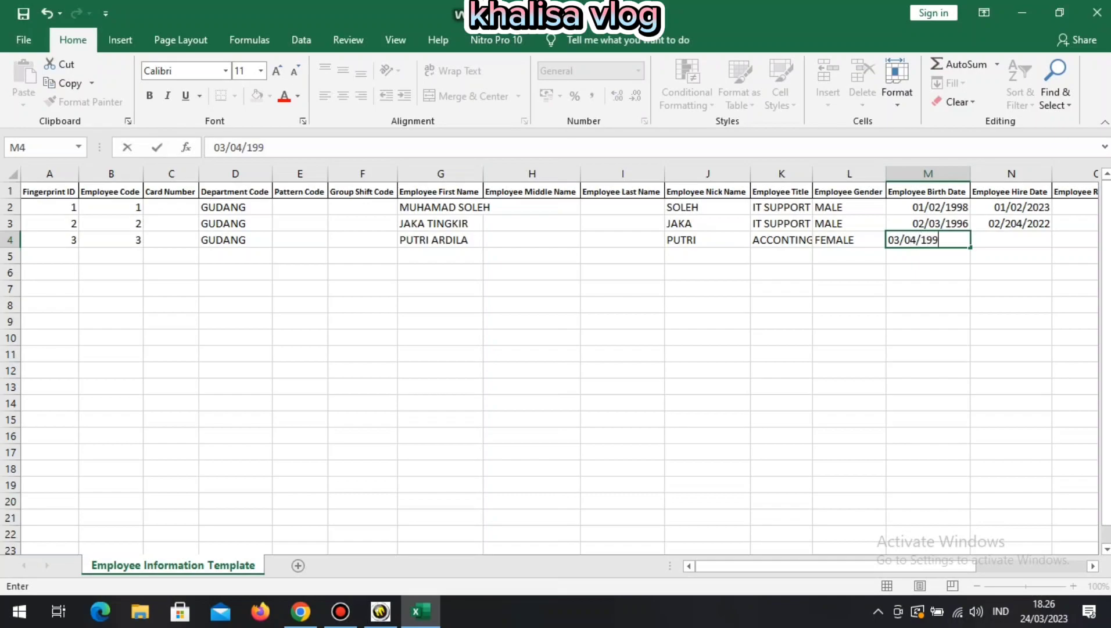
{"action": "type", "text": "3"}
{"action": "key", "text": "Return"}
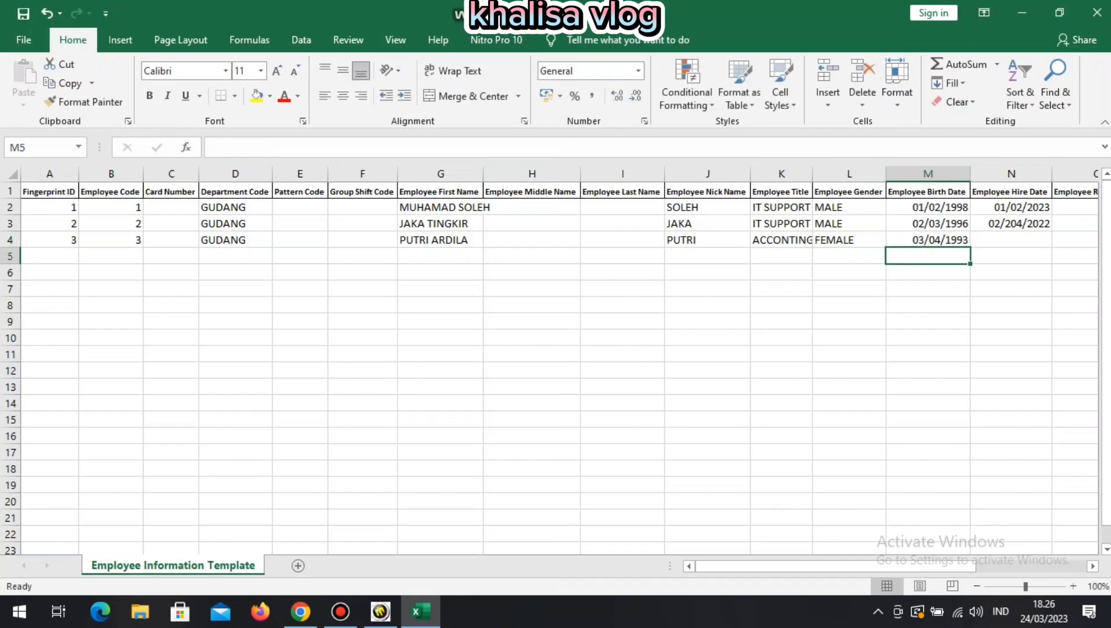
{"action": "left_click", "coordinate": [1012, 240]}
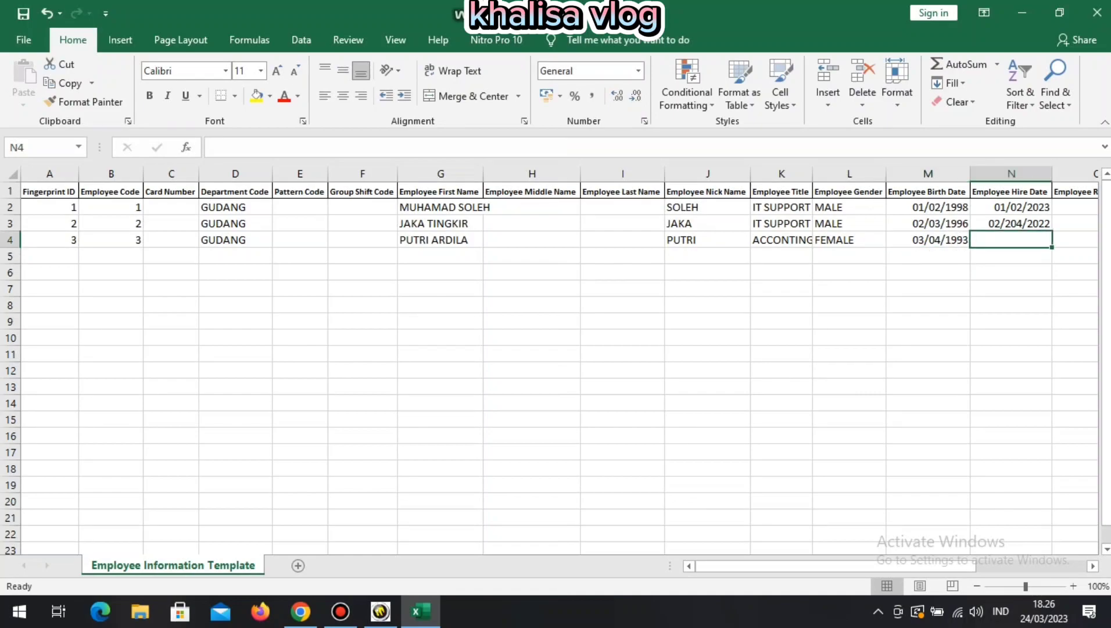
{"action": "type", "text": "07/"}
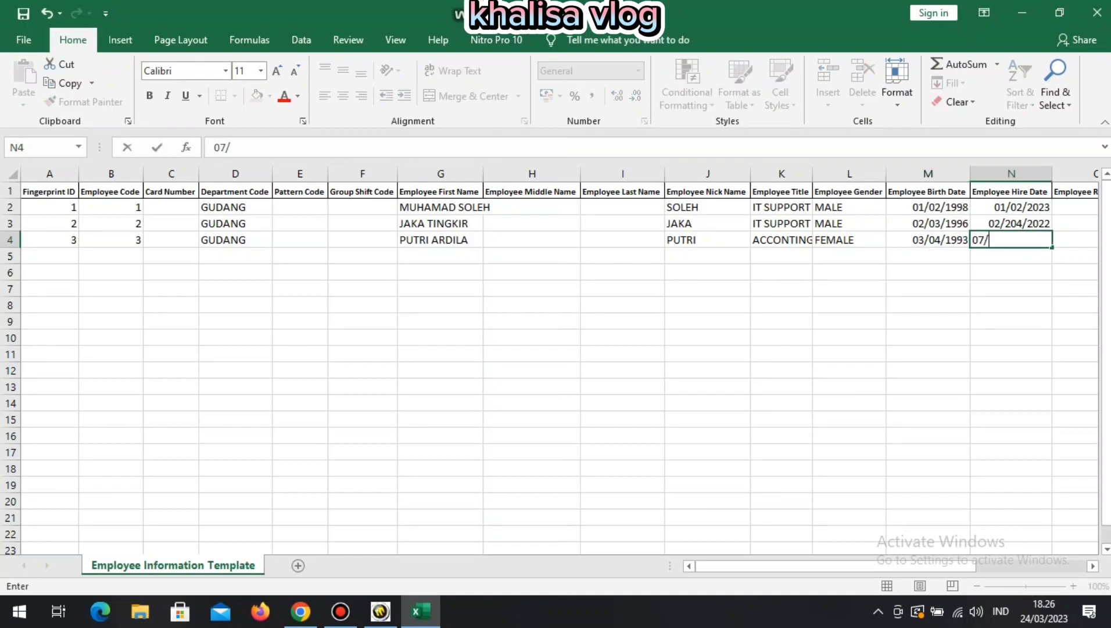
{"action": "type", "text": "08/2019"}
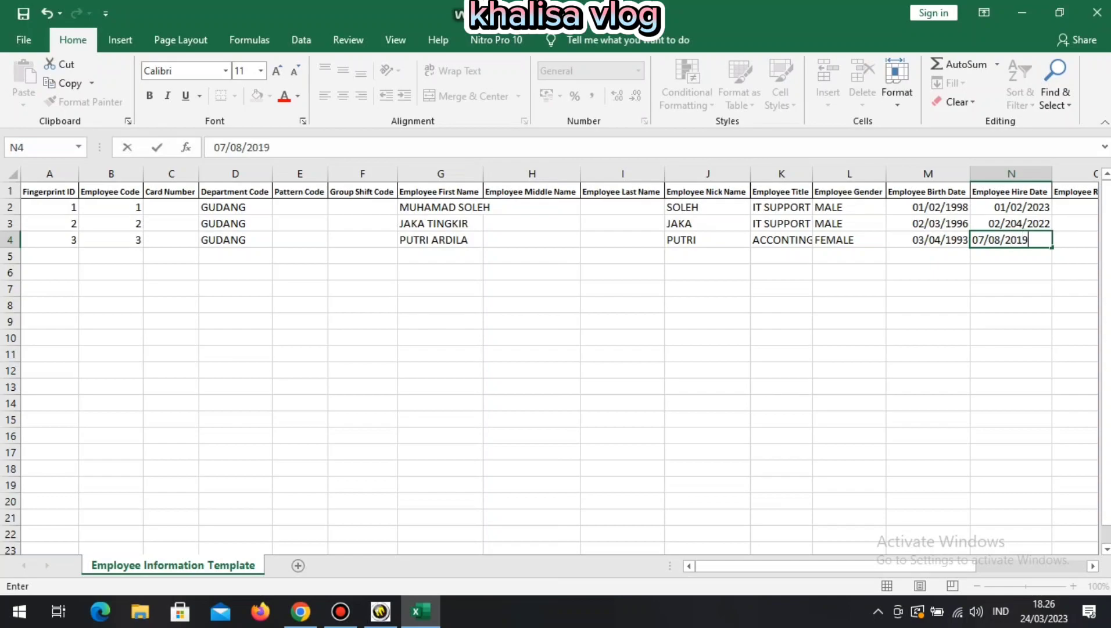
{"action": "key", "text": "Return"}
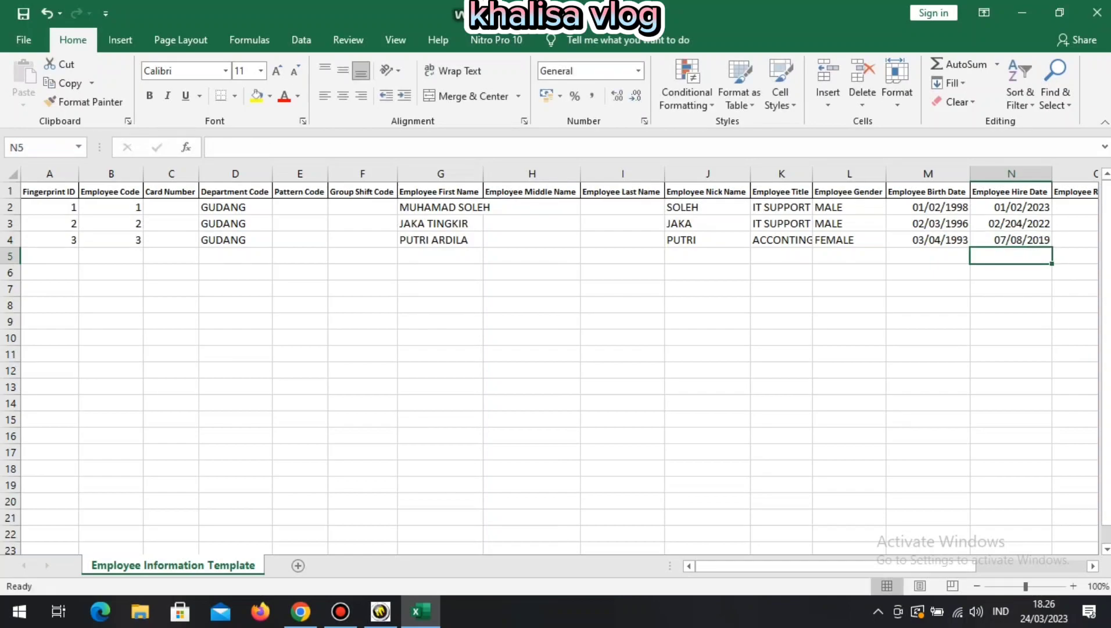
{"action": "key", "text": "Home"}
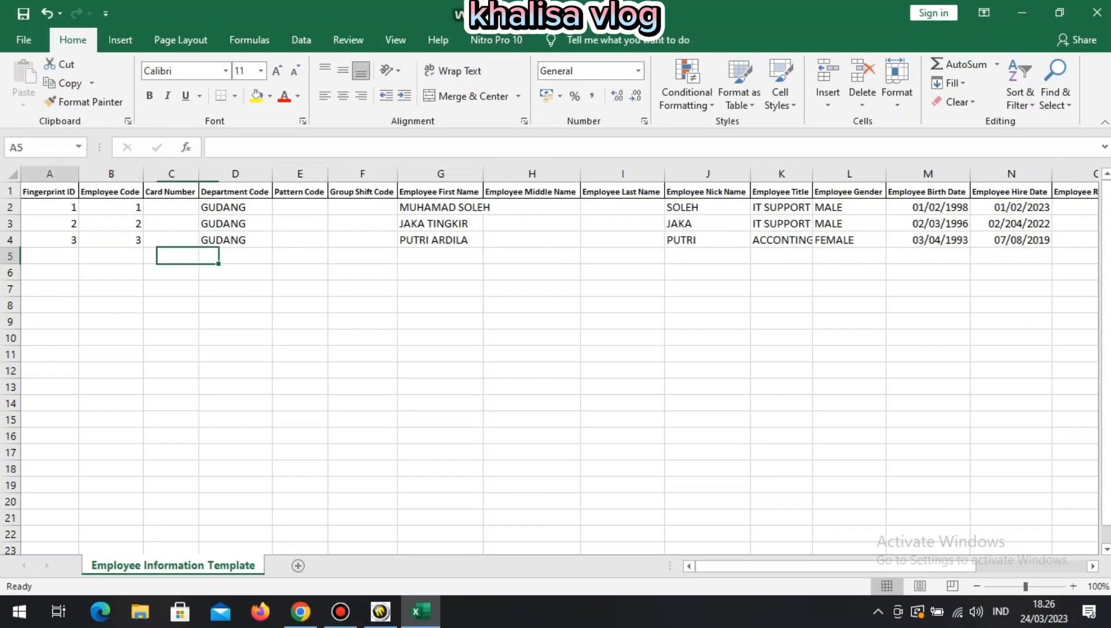
Enter fingerprint ID 4, employee code 4, department GUDANG and the employee's first name in row 5.
{"action": "type", "text": "4"}
{"action": "key", "text": "Return"}
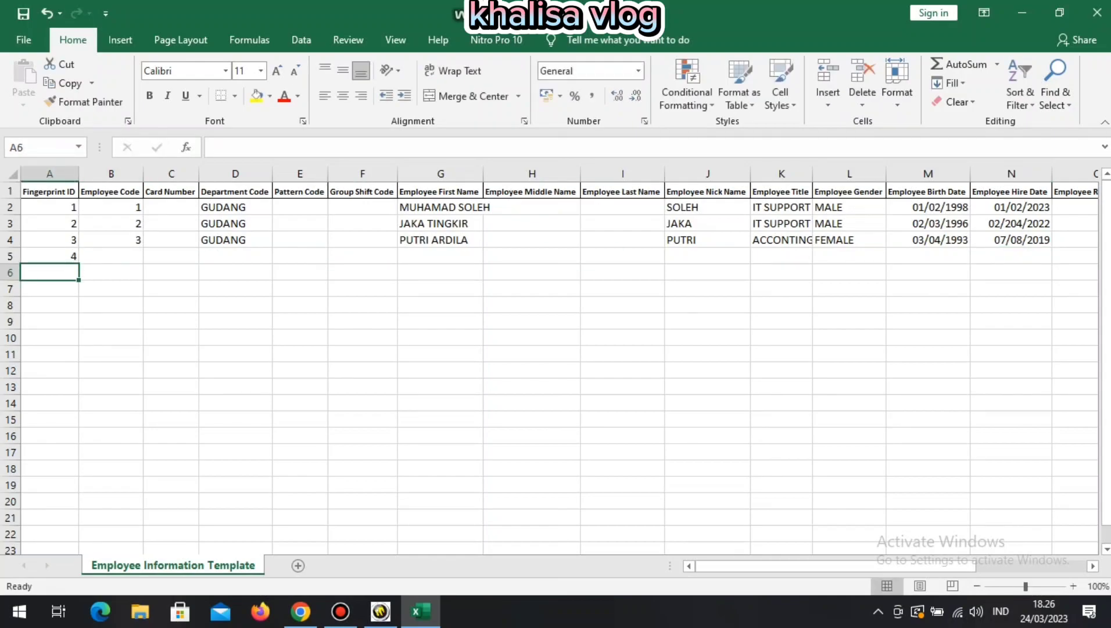
{"action": "left_click", "coordinate": [111, 256]}
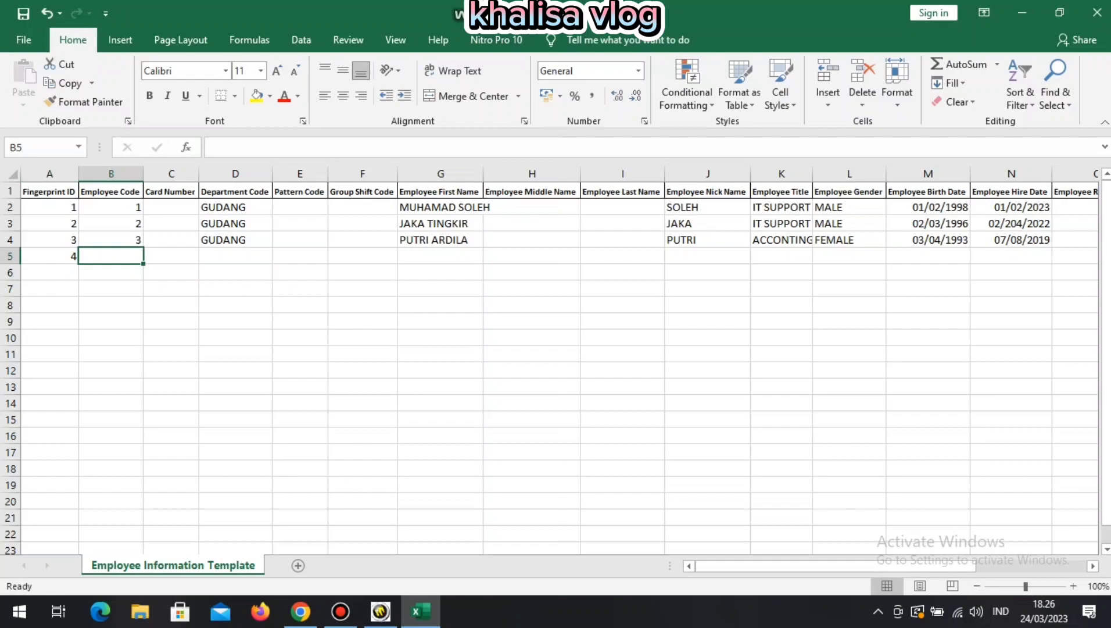
{"action": "type", "text": "4"}
{"action": "key", "text": "Return"}
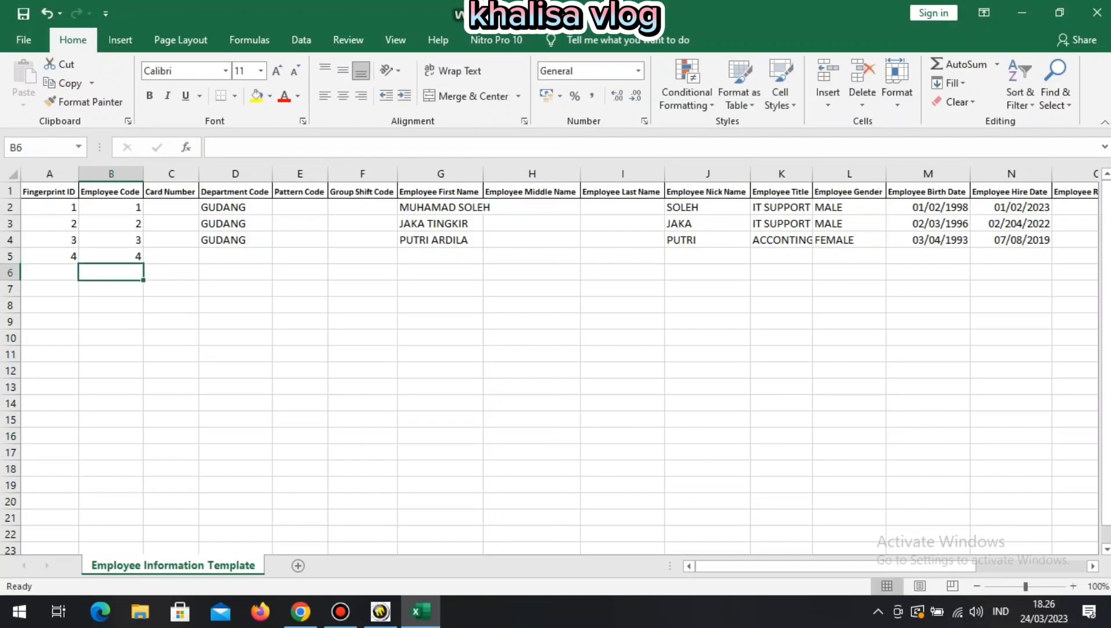
{"action": "left_click", "coordinate": [235, 255]}
{"action": "type", "text": "GUDANG"}
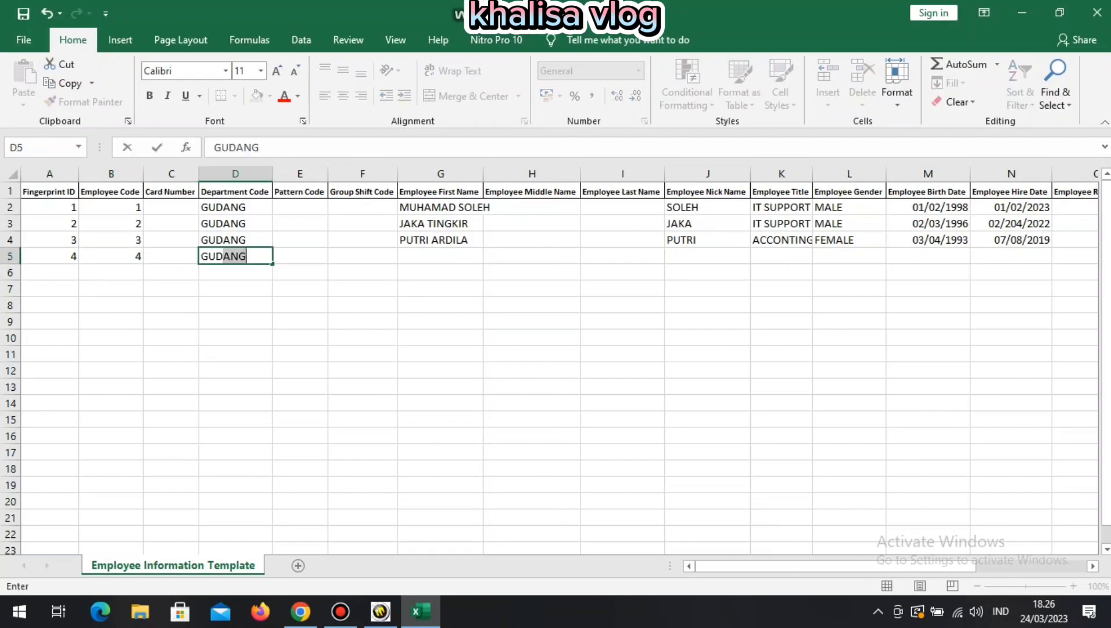
{"action": "key", "text": "Return"}
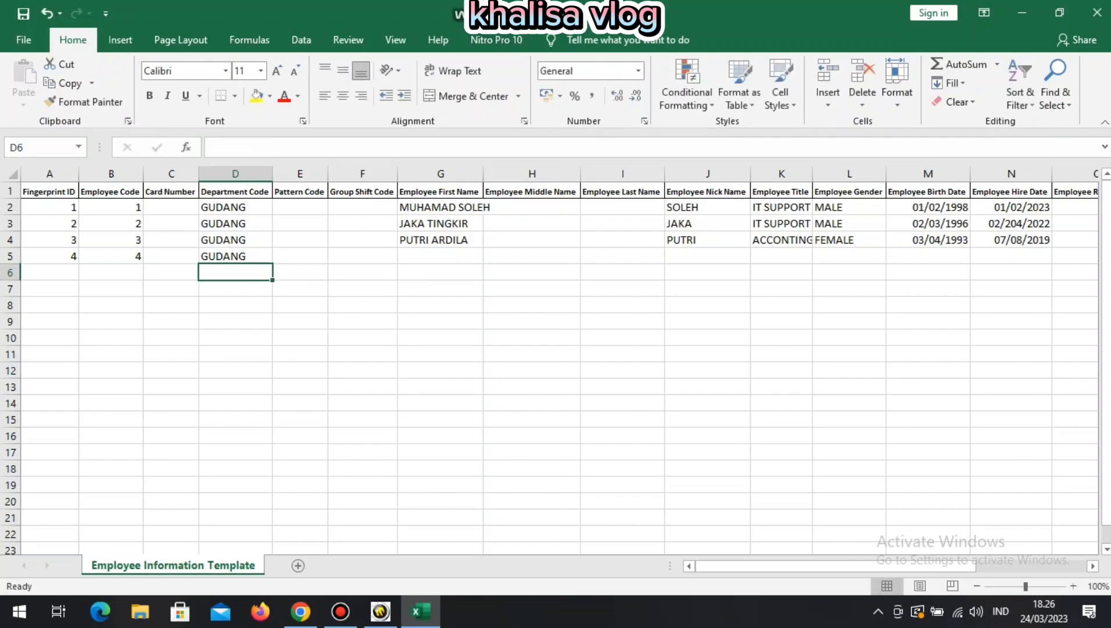
{"action": "left_click", "coordinate": [441, 255]}
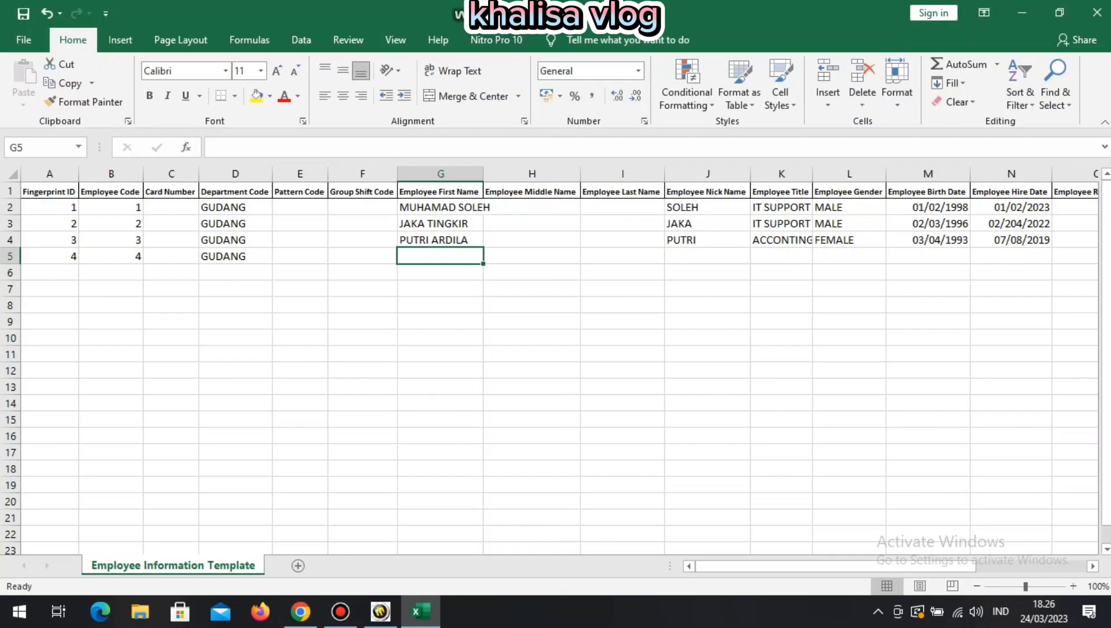
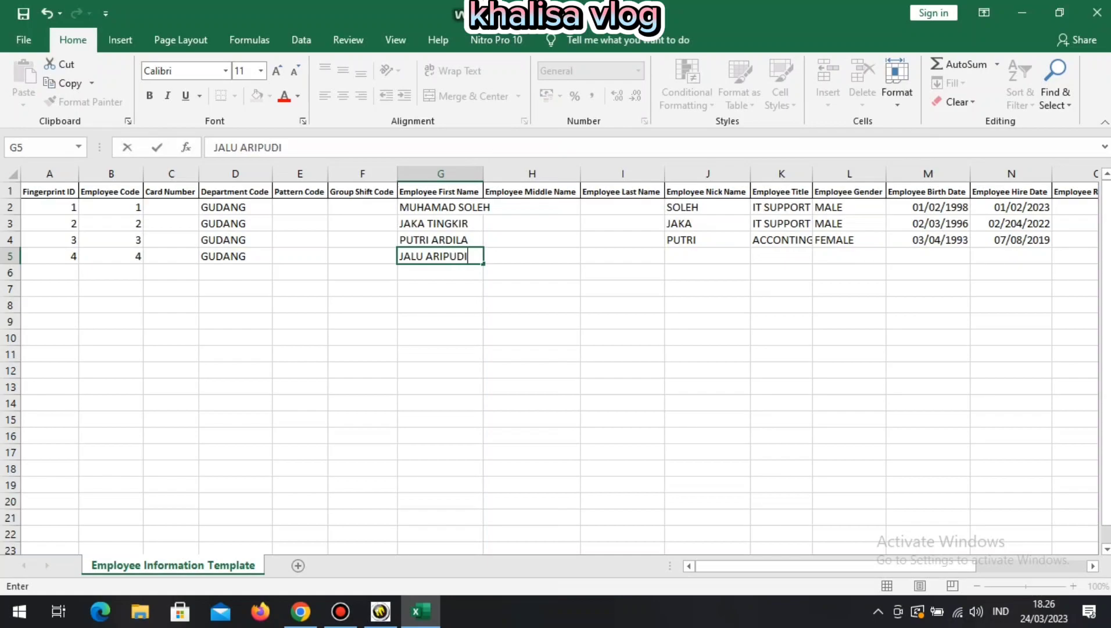
{"action": "key", "text": "Return"}
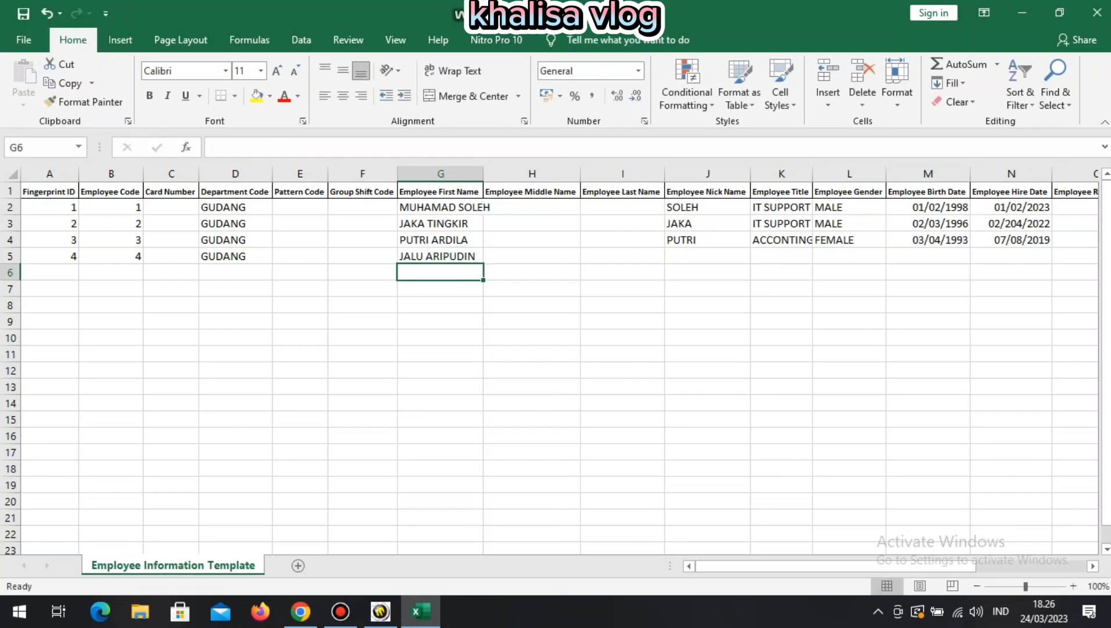
Fill in row 5's nickname, title TEKNISI and gender MALE.
{"action": "left_click", "coordinate": [708, 257]}
{"action": "type", "text": "JALU"}
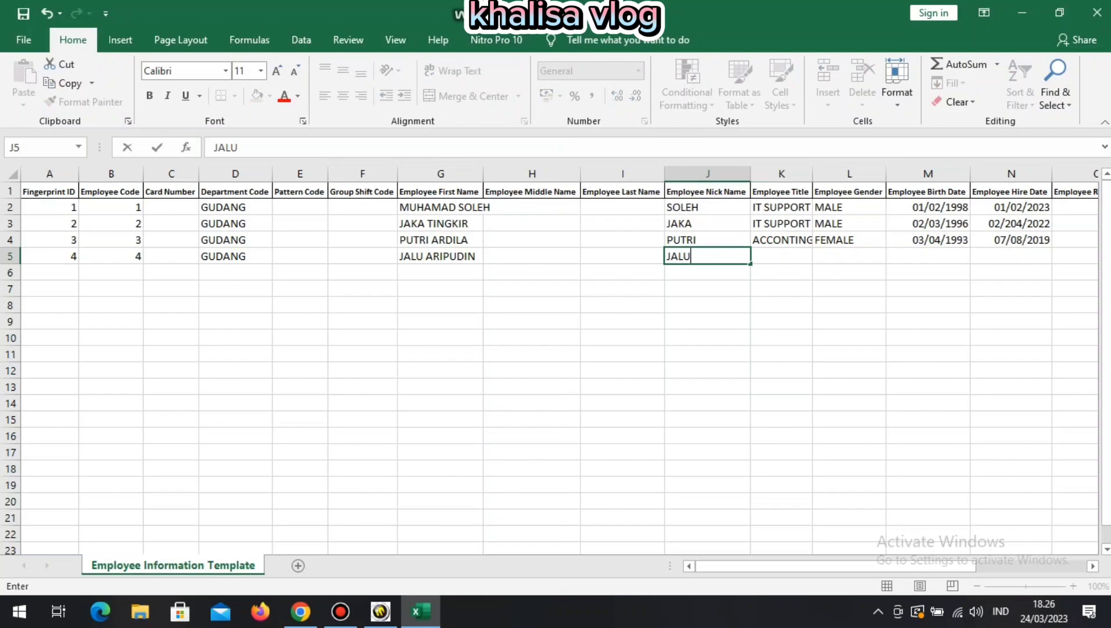
{"action": "key", "text": "Return"}
{"action": "left_click", "coordinate": [782, 256]}
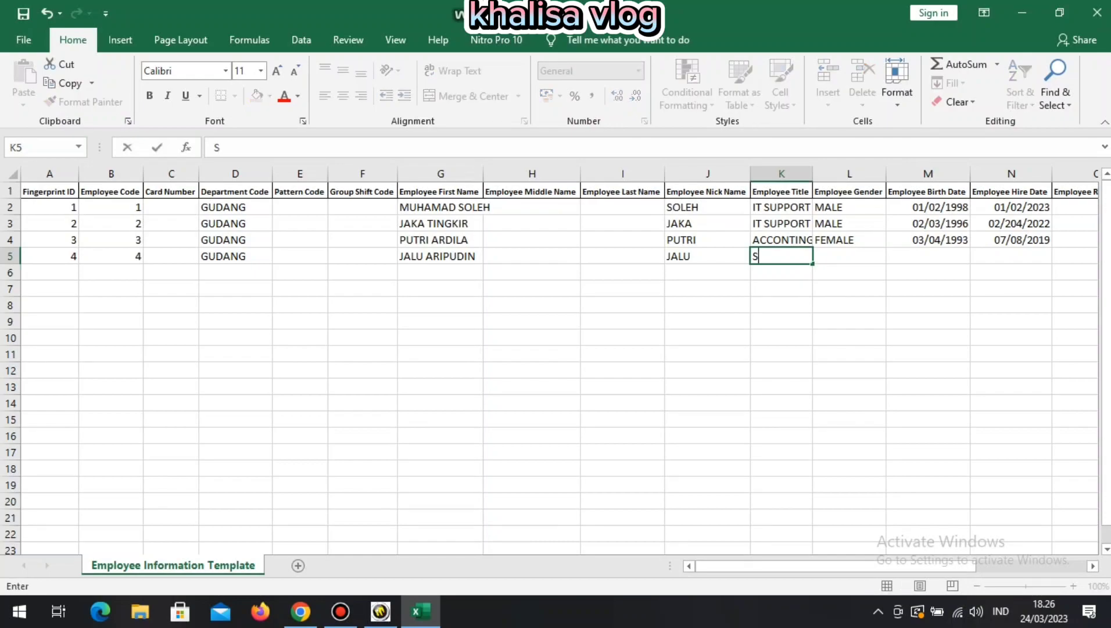
{"action": "type", "text": "TEKNISI"}
{"action": "key", "text": "Return"}
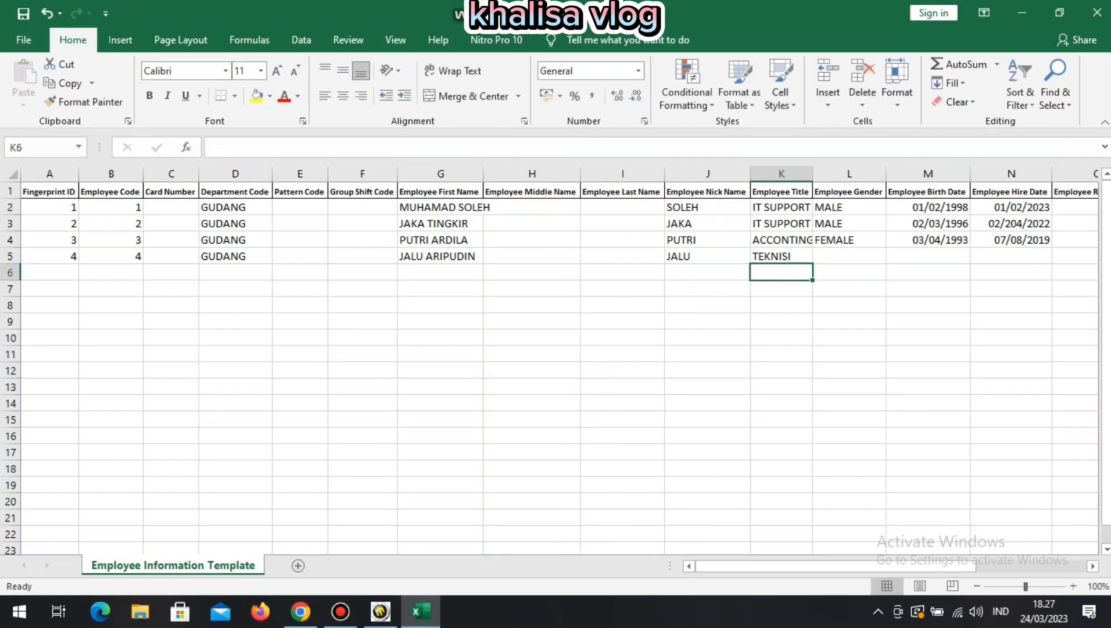
{"action": "left_click", "coordinate": [849, 256]}
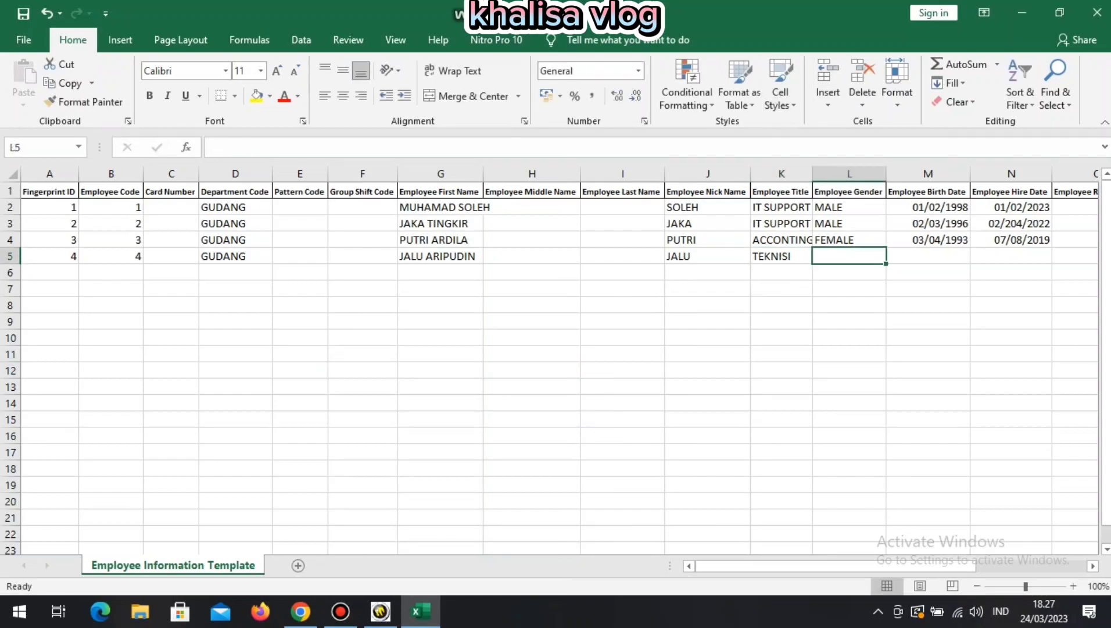
{"action": "type", "text": "MALE"}
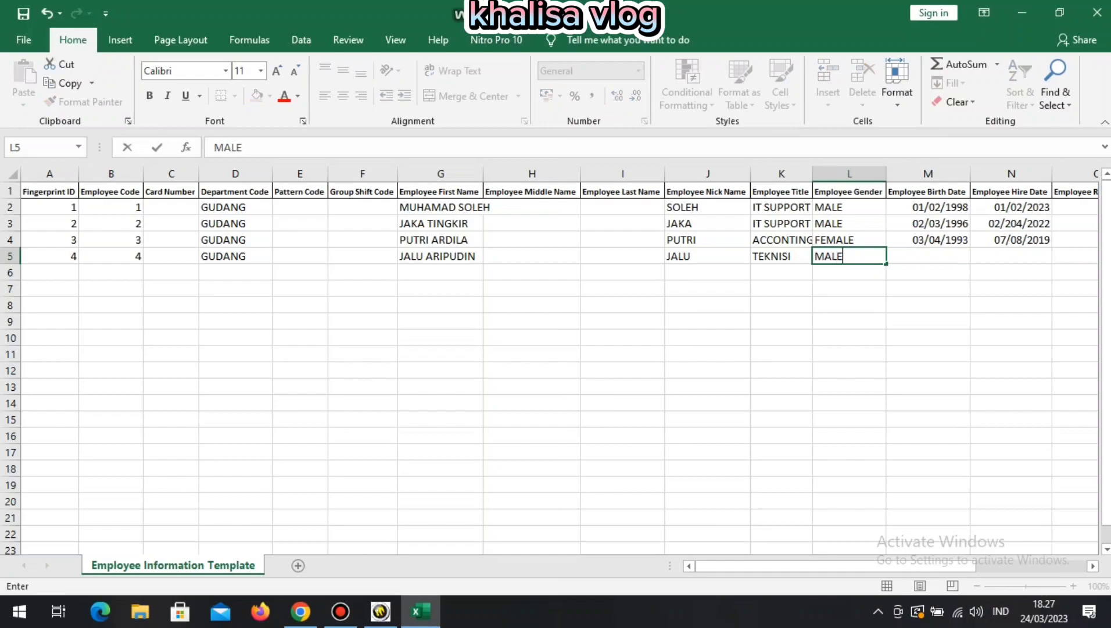
{"action": "key", "text": "Return"}
Enter birth date 17/02/1996 in M5 and hire date 10/06/2019 in N5.
{"action": "left_click", "coordinate": [929, 257]}
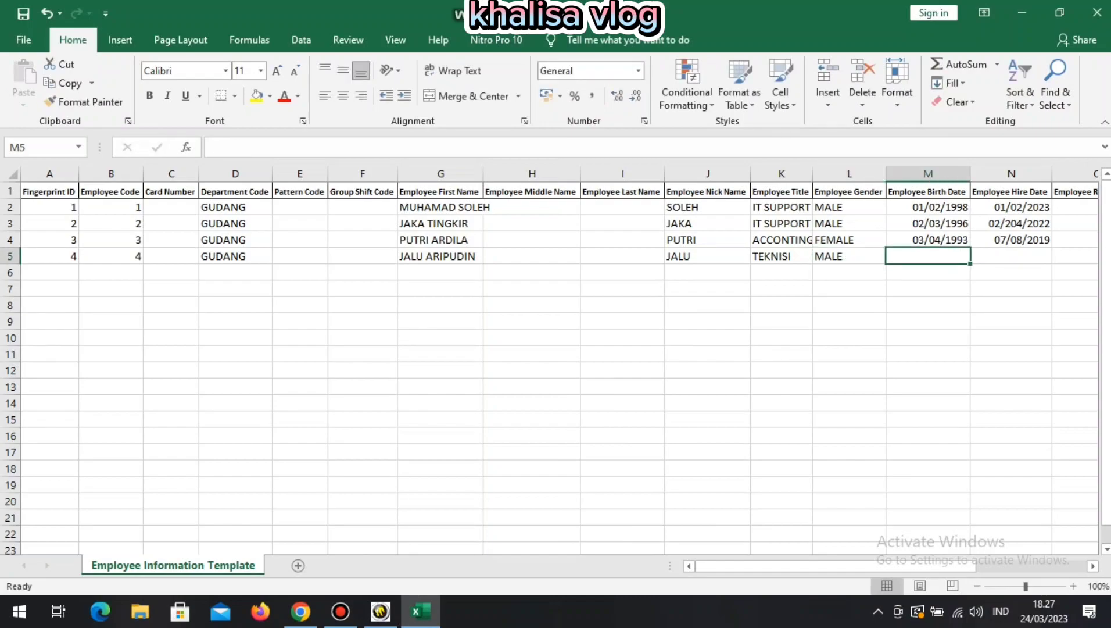
{"action": "type", "text": "17/"}
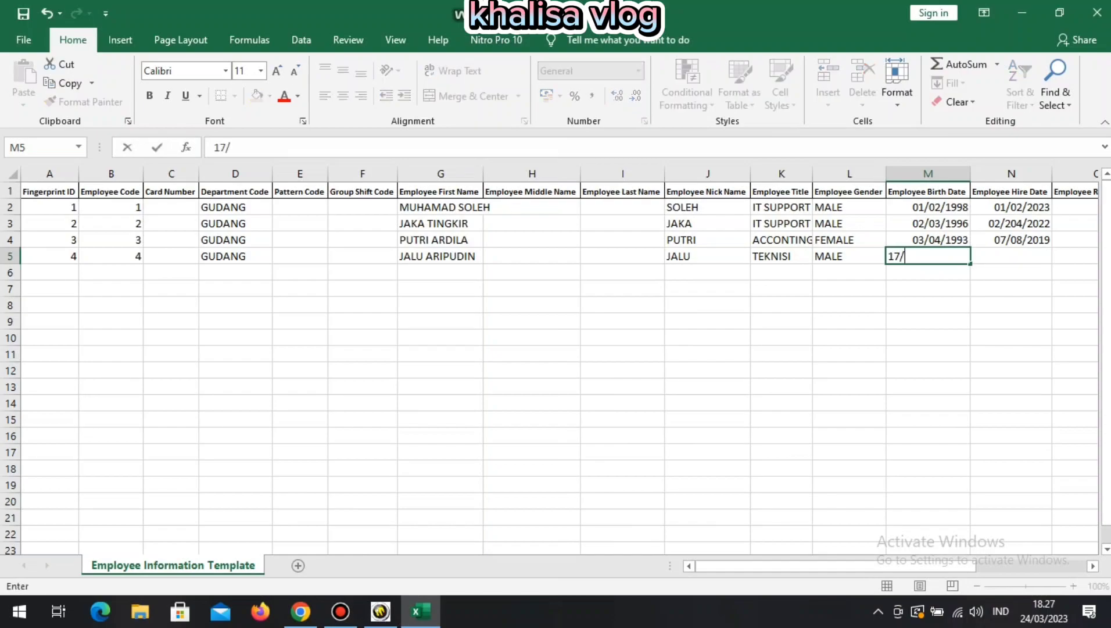
{"action": "type", "text": "02/1996"}
{"action": "key", "text": "Return"}
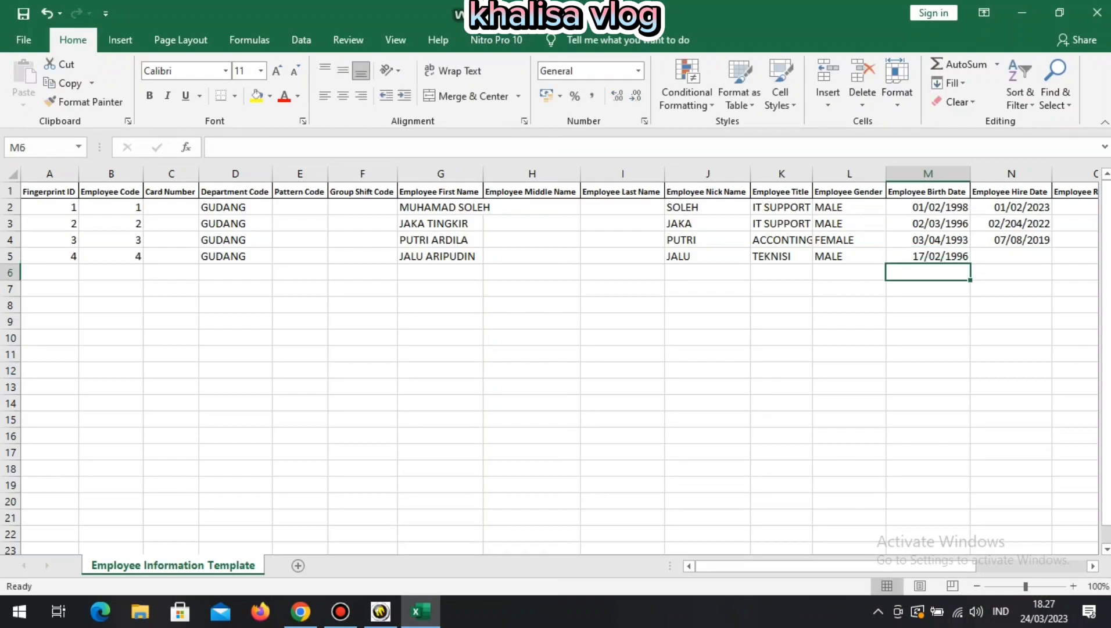
{"action": "left_click", "coordinate": [1011, 256]}
{"action": "type", "text": "10"}
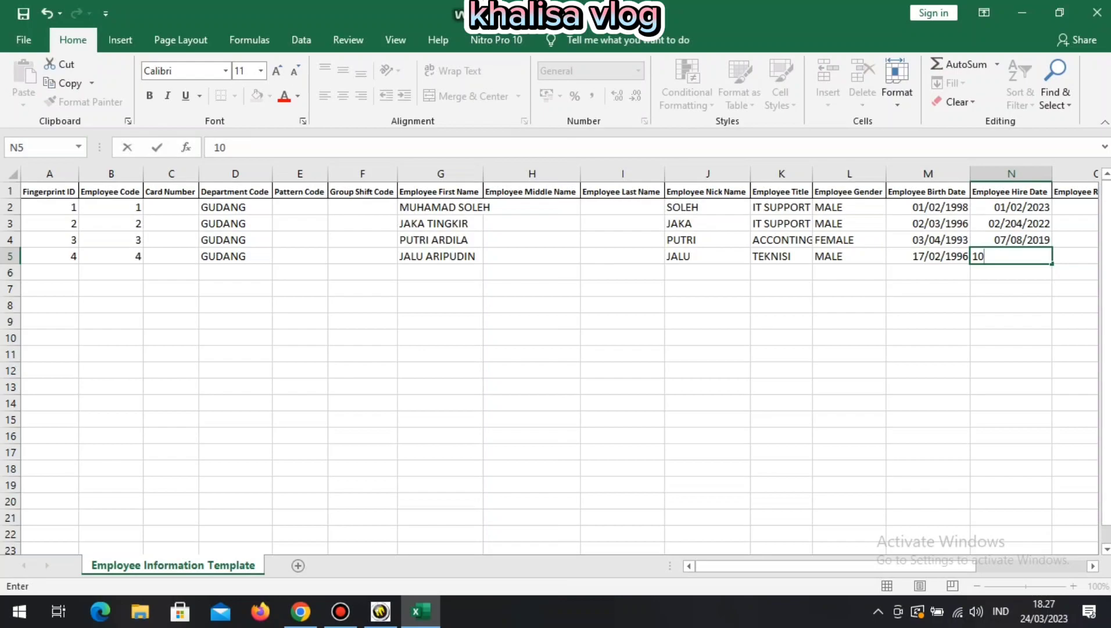
{"action": "type", "text": "/06/2019"}
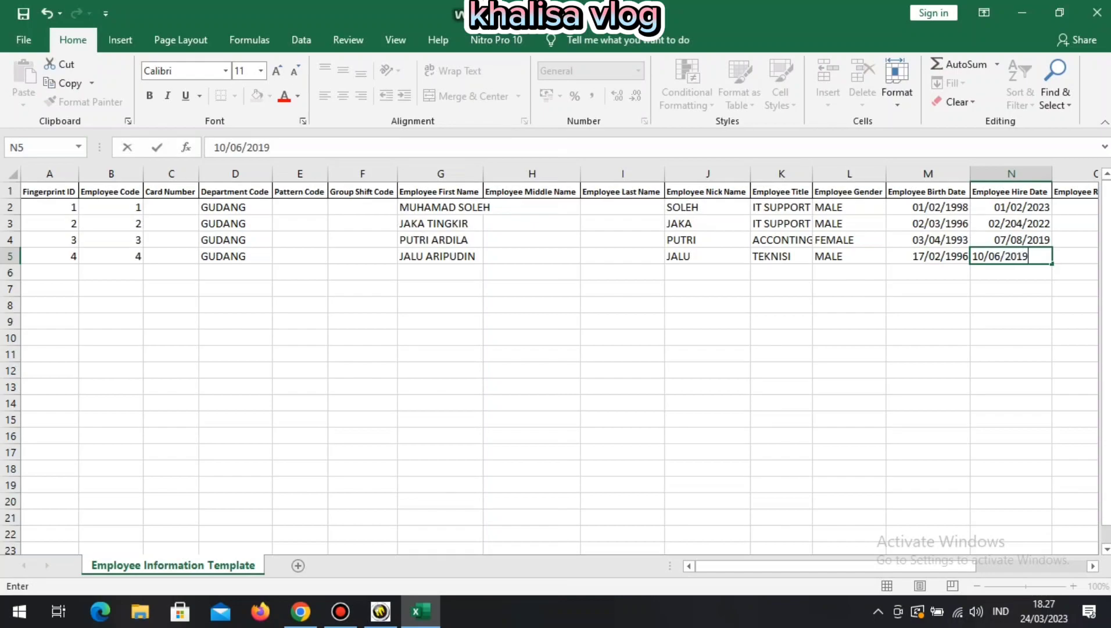
{"action": "key", "text": "Return"}
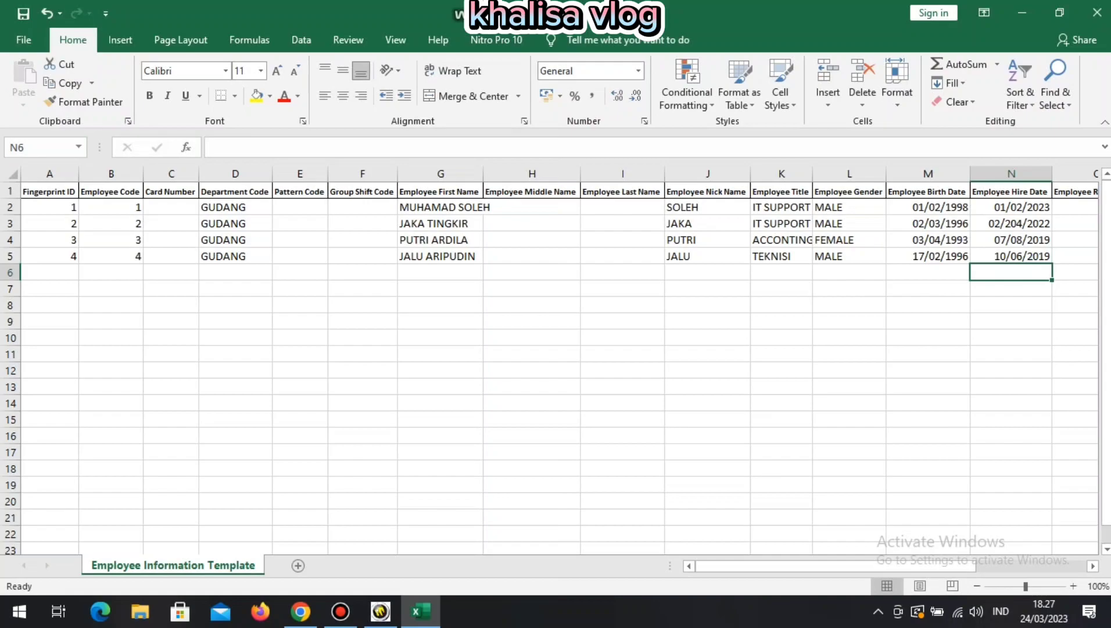
{"action": "key", "text": "Home"}
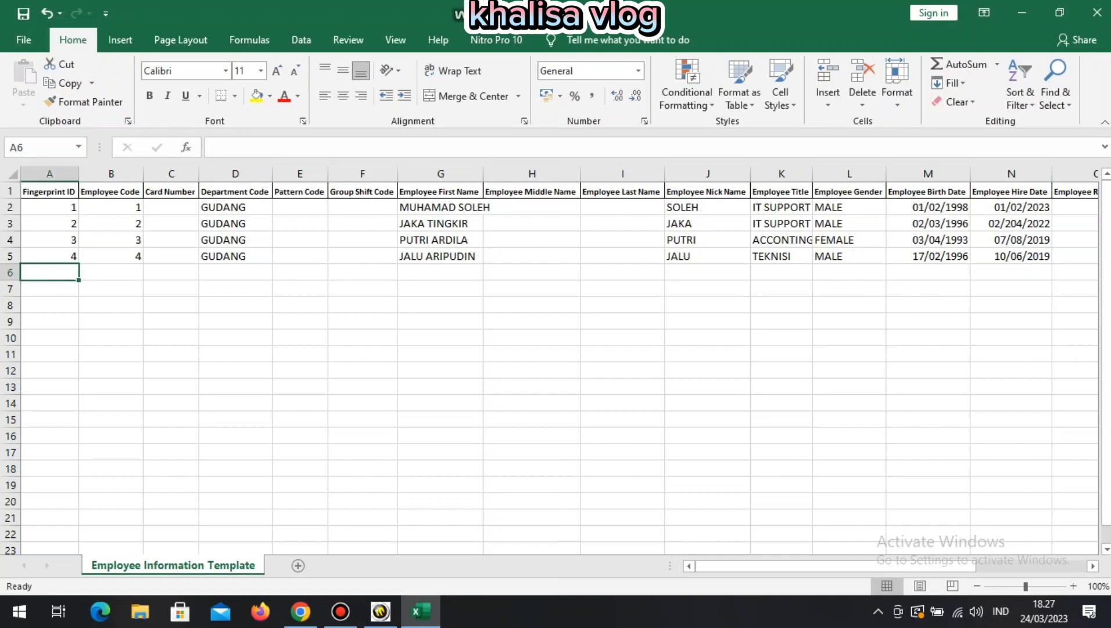
Enter fingerprint ID 5, employee code 5, department GUDANG and the employee's first name in row 6.
{"action": "type", "text": "5"}
{"action": "key", "text": "Return"}
{"action": "left_click", "coordinate": [111, 272]}
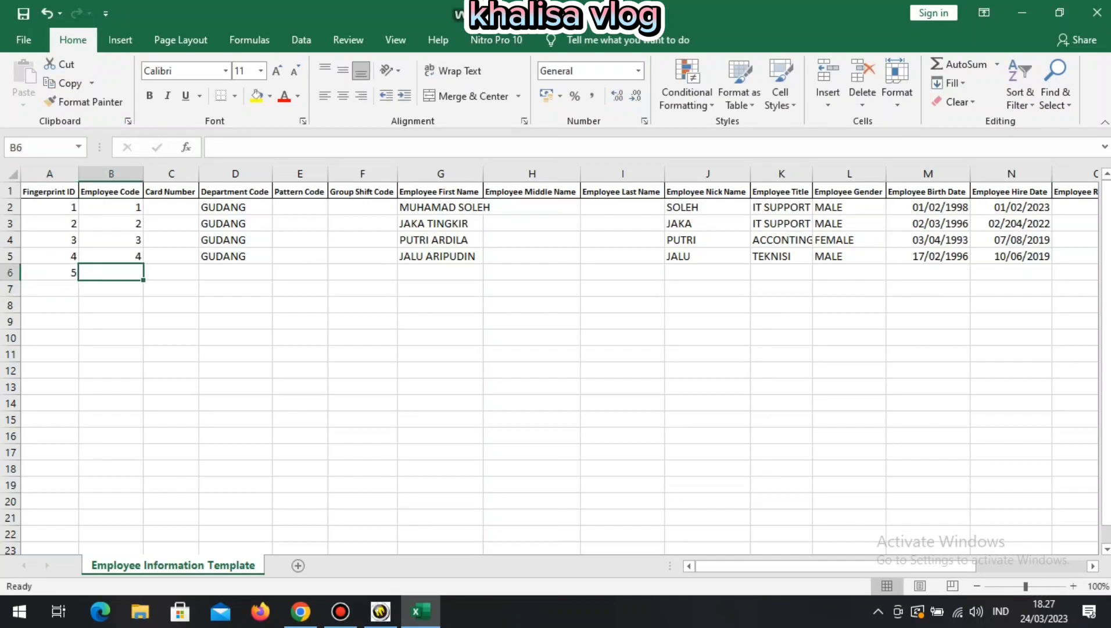
{"action": "type", "text": "5"}
{"action": "key", "text": "Return"}
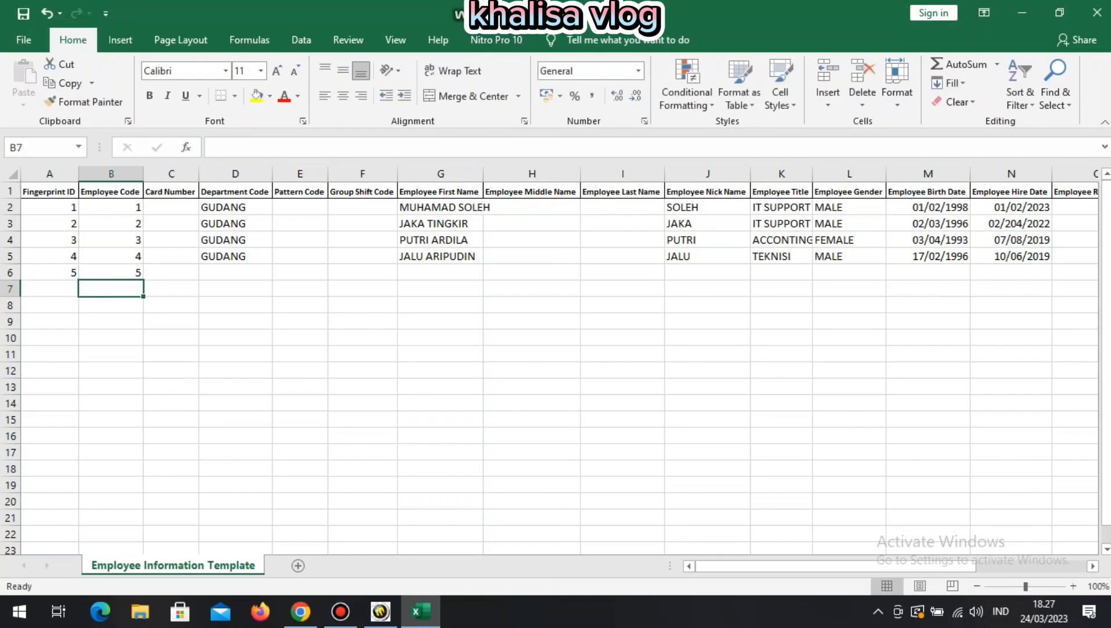
{"action": "left_click", "coordinate": [235, 272]}
{"action": "type", "text": "GUDA"}
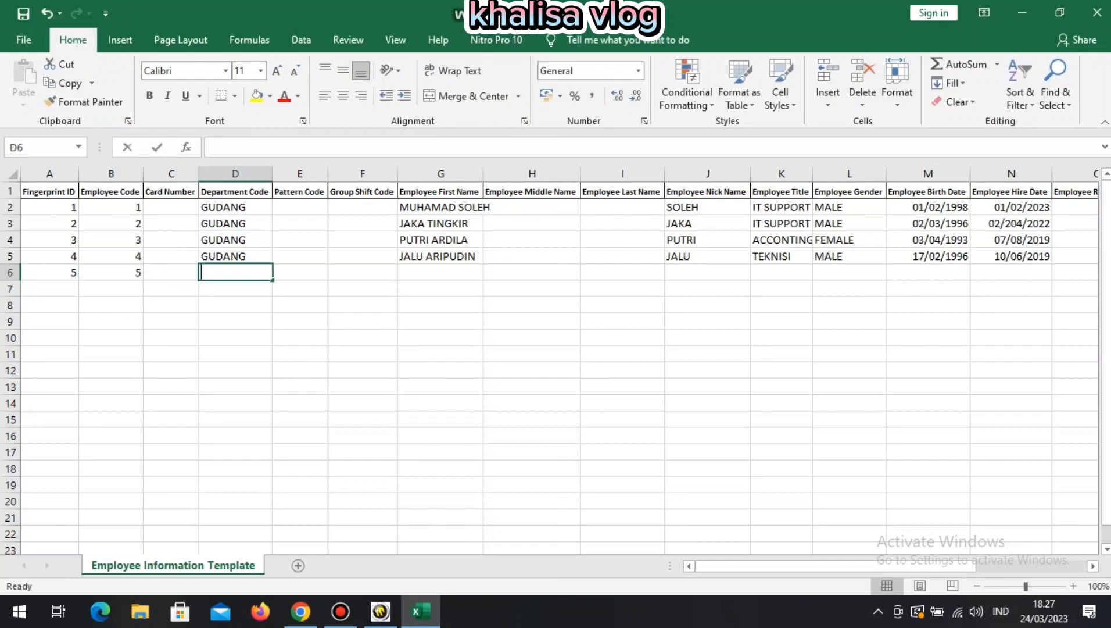
{"action": "type", "text": "NG"}
{"action": "key", "text": "Return"}
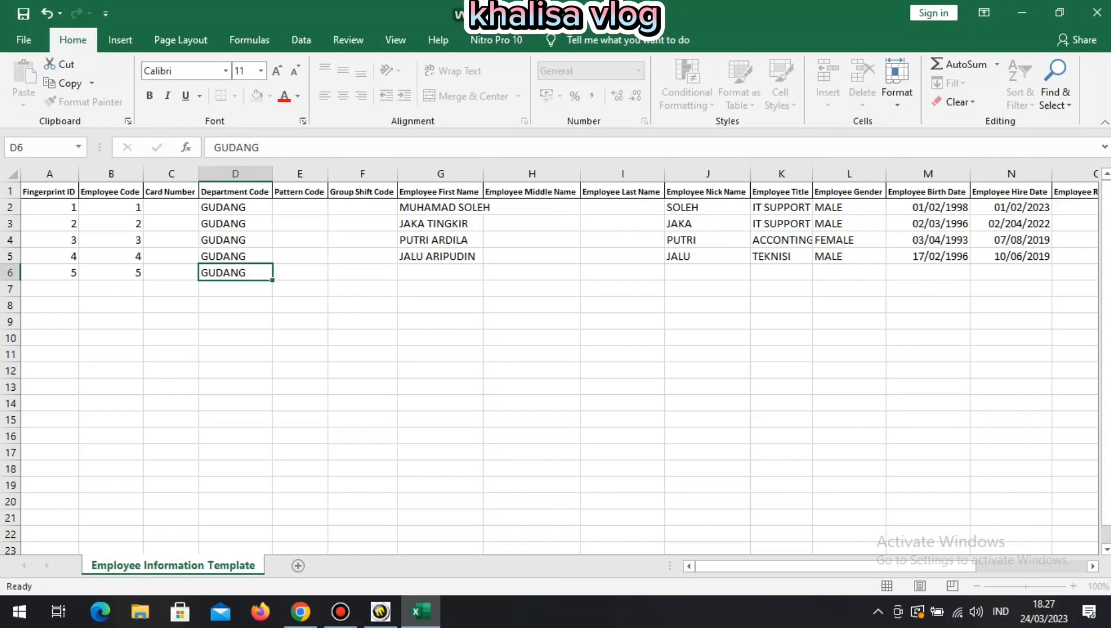
{"action": "left_click", "coordinate": [440, 273]}
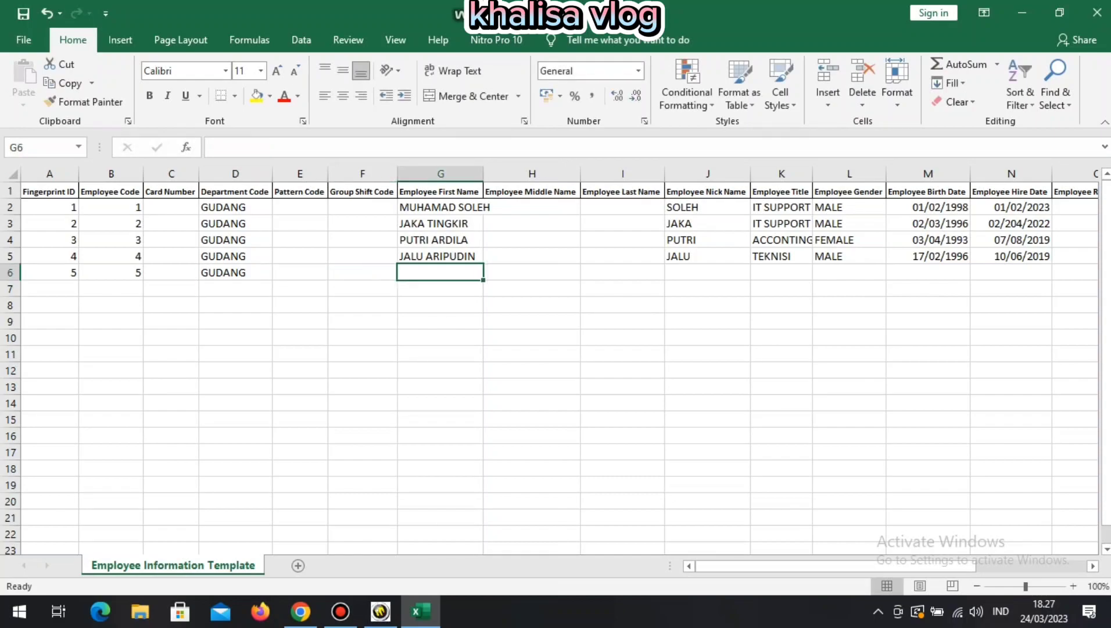
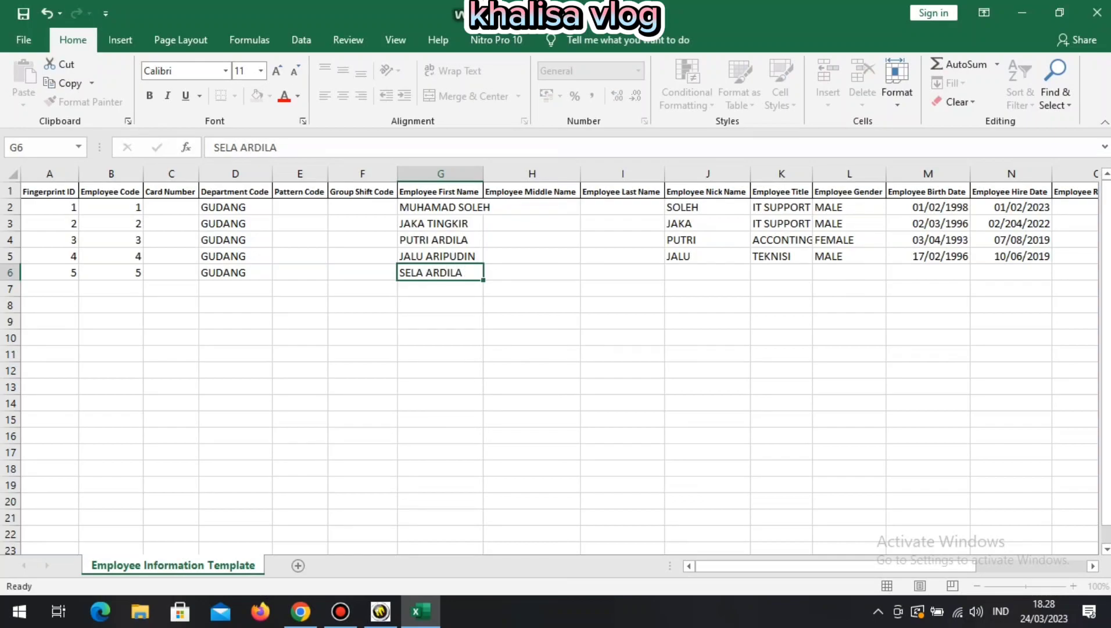
{"action": "key", "text": "Return"}
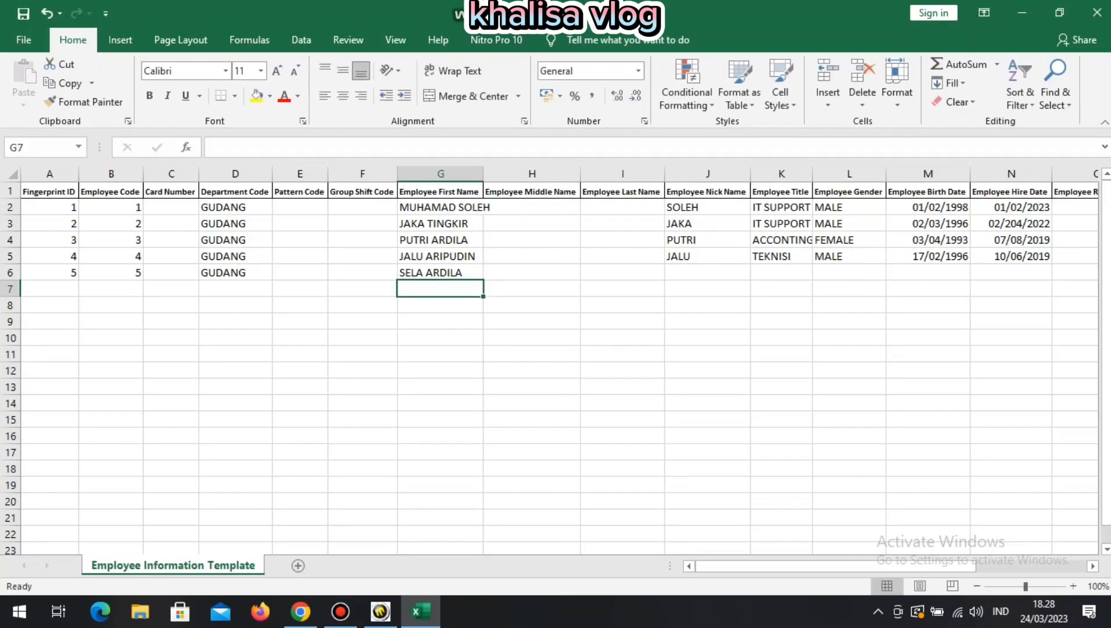
Fill in row 6's nickname, title HRD and gender FEMALE.
{"action": "left_click", "coordinate": [707, 272]}
{"action": "type", "text": "SEL"}
{"action": "type", "text": "A"}
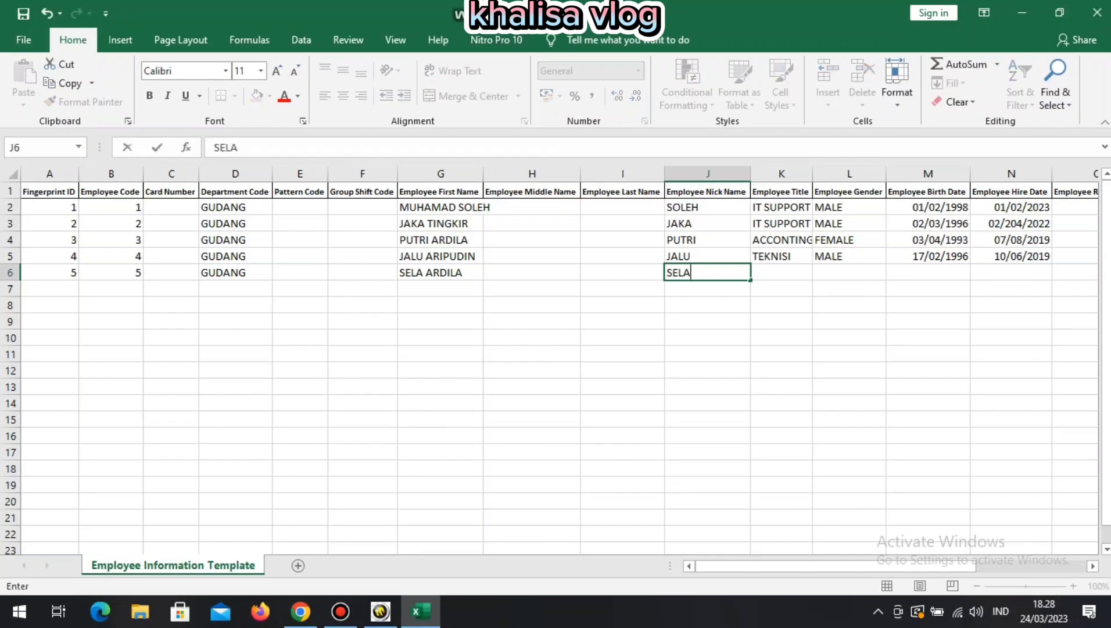
{"action": "key", "text": "Return"}
{"action": "left_click", "coordinate": [781, 272]}
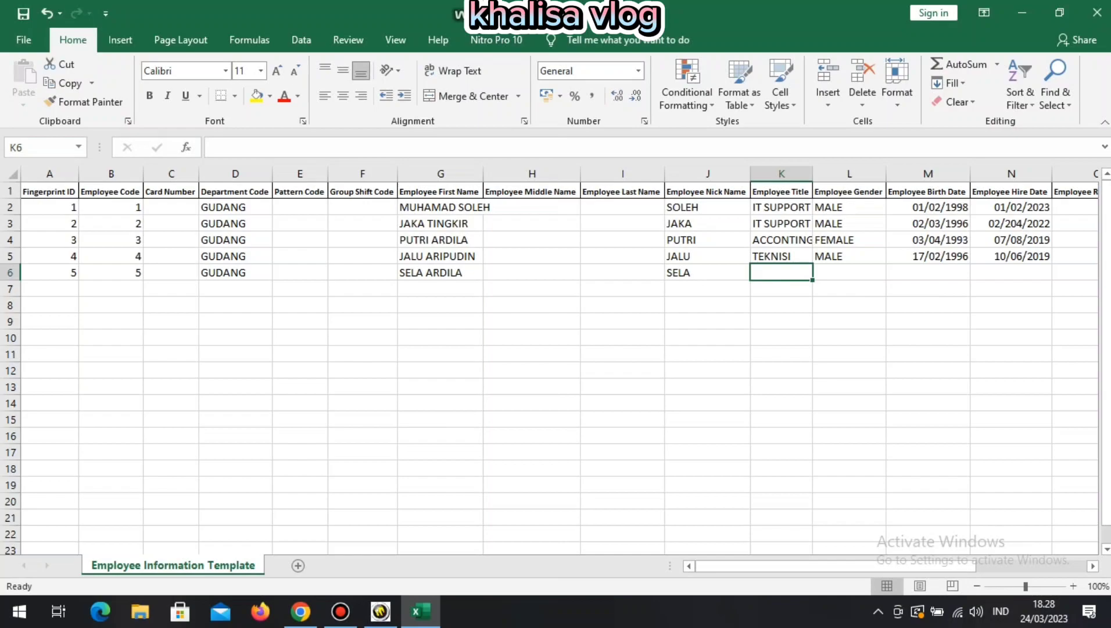
{"action": "type", "text": "HRD"}
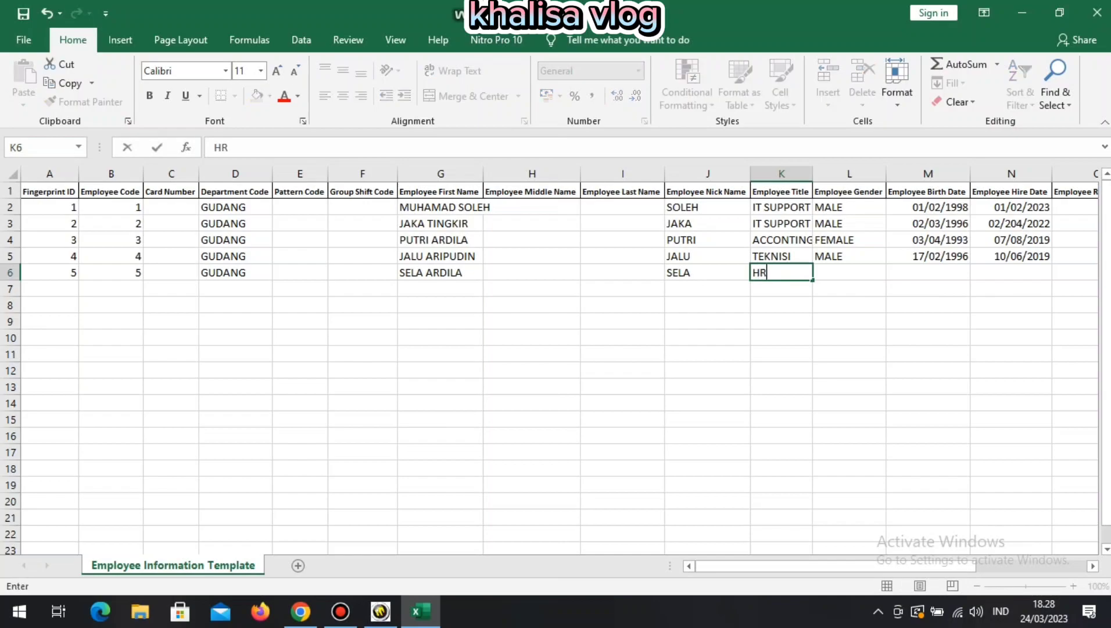
{"action": "key", "text": "Return"}
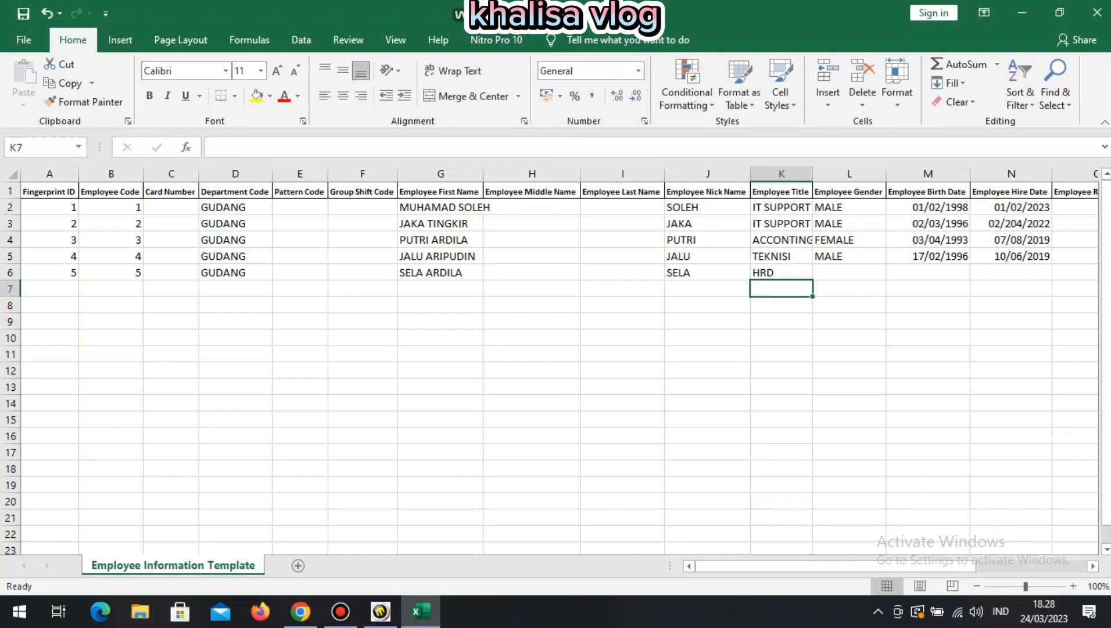
{"action": "left_click", "coordinate": [849, 272]}
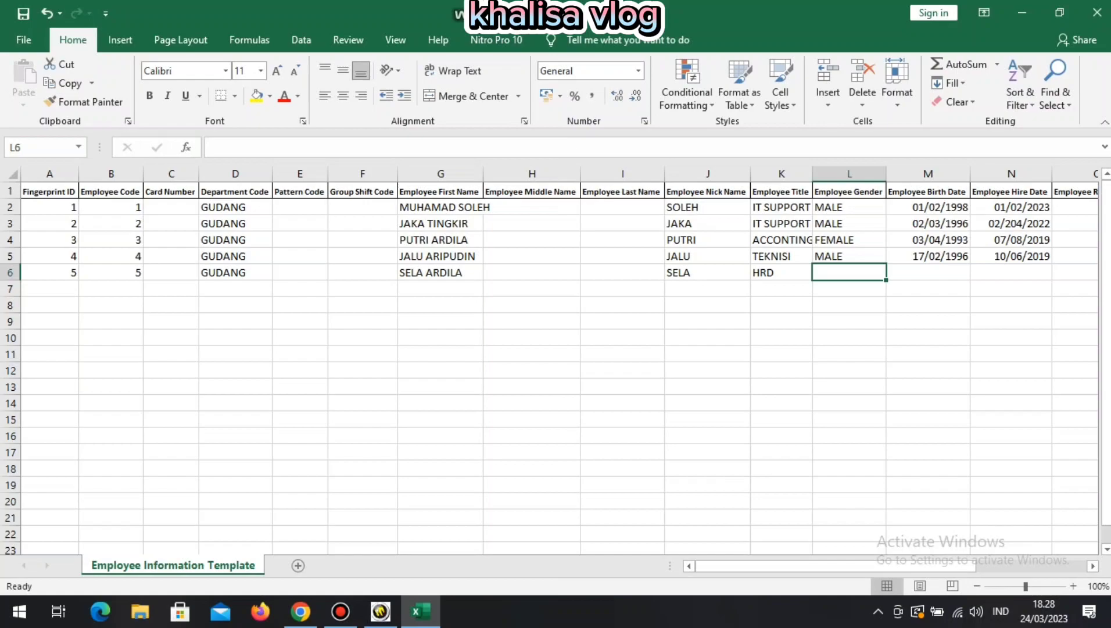
{"action": "type", "text": "FEMALE"}
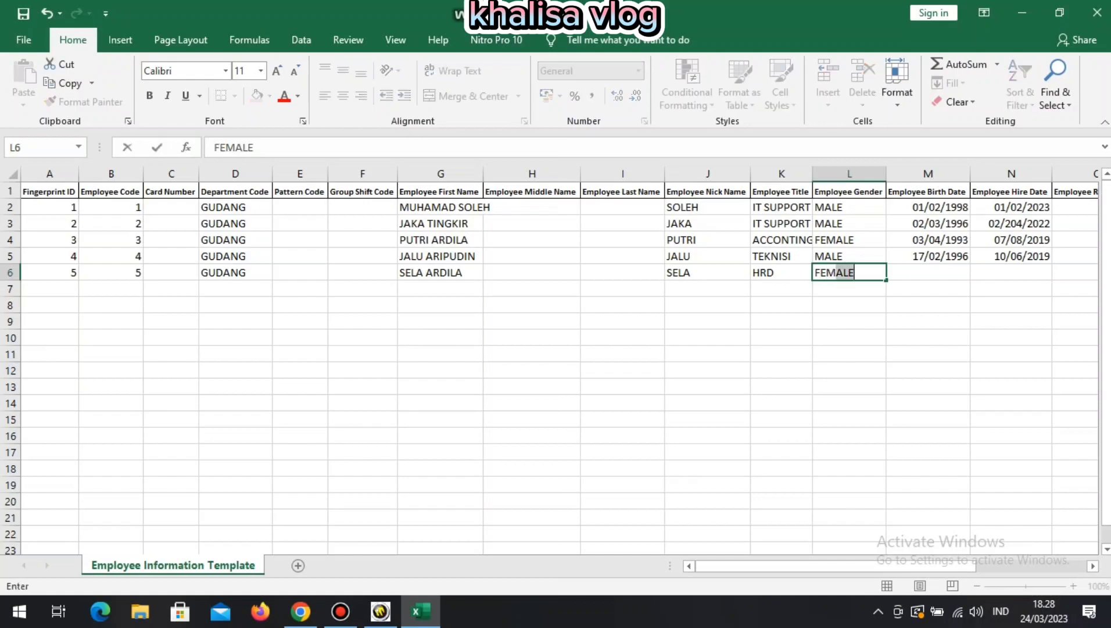
{"action": "key", "text": "Return"}
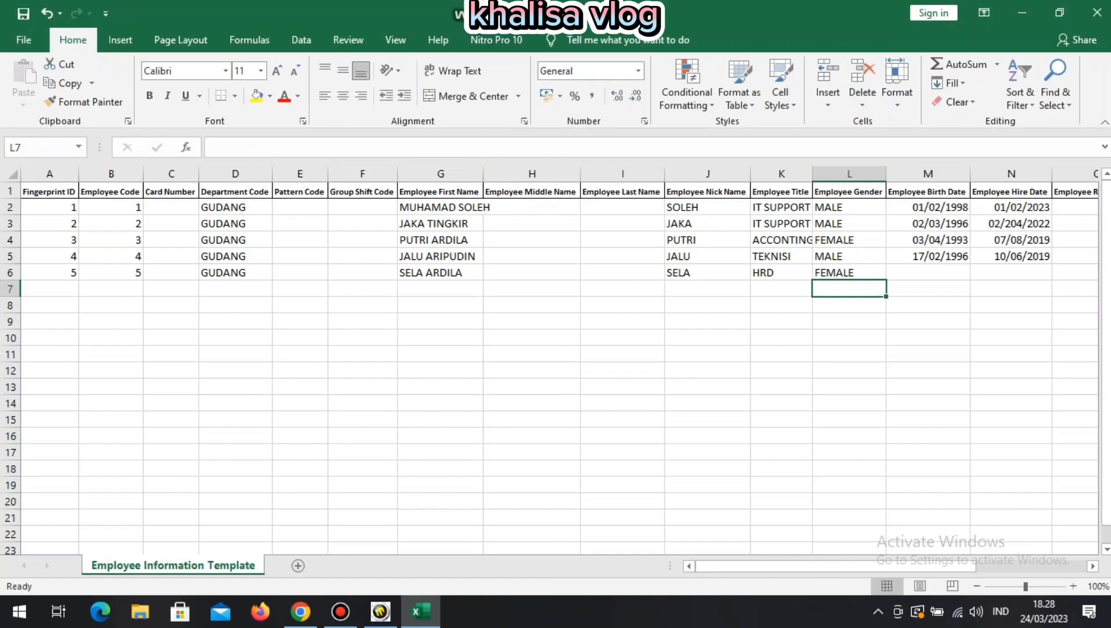
Enter right-aligned birth date 11/22/1997 in M6 and hire date 11/04/2023 in N6.
{"action": "left_click", "coordinate": [928, 272]}
{"action": "type", "text": "11/22/"}
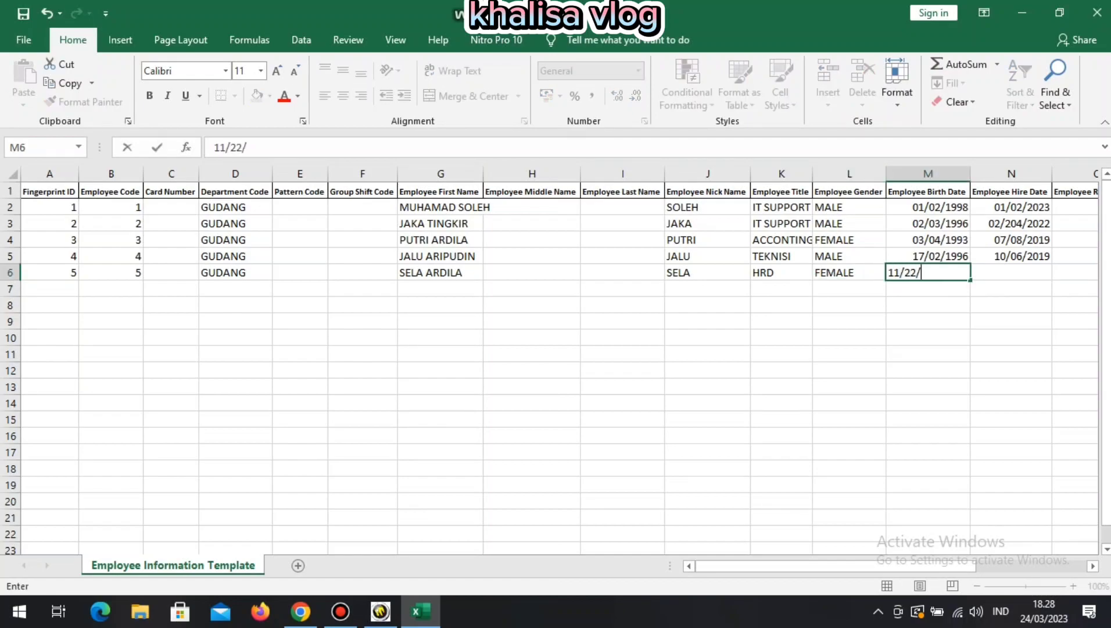
{"action": "type", "text": "1997"}
{"action": "key", "text": "Return"}
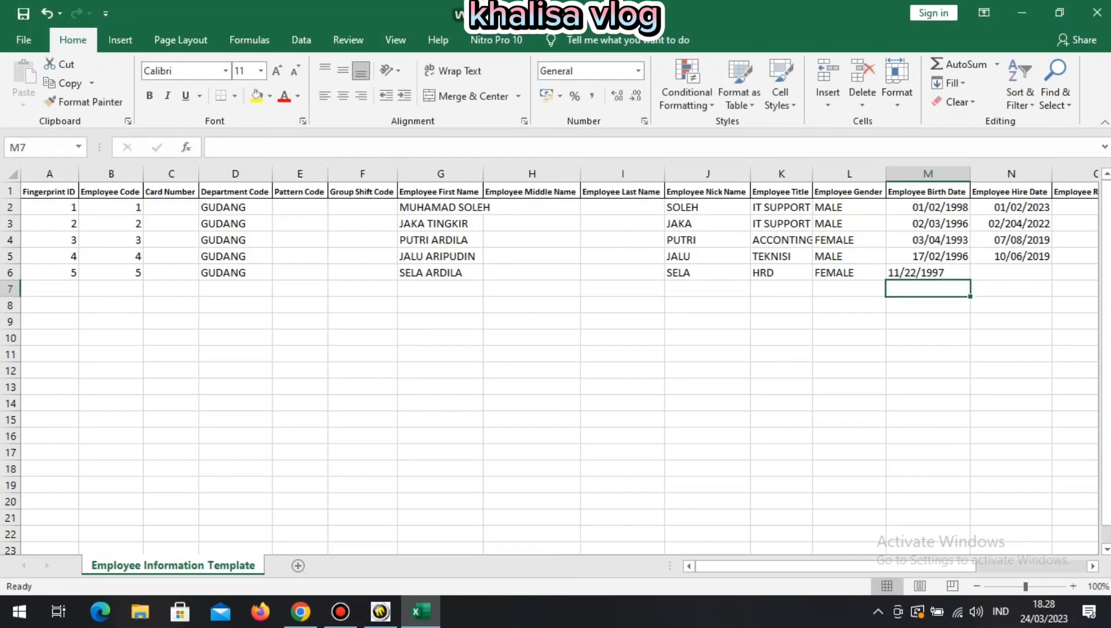
{"action": "left_click", "coordinate": [928, 273]}
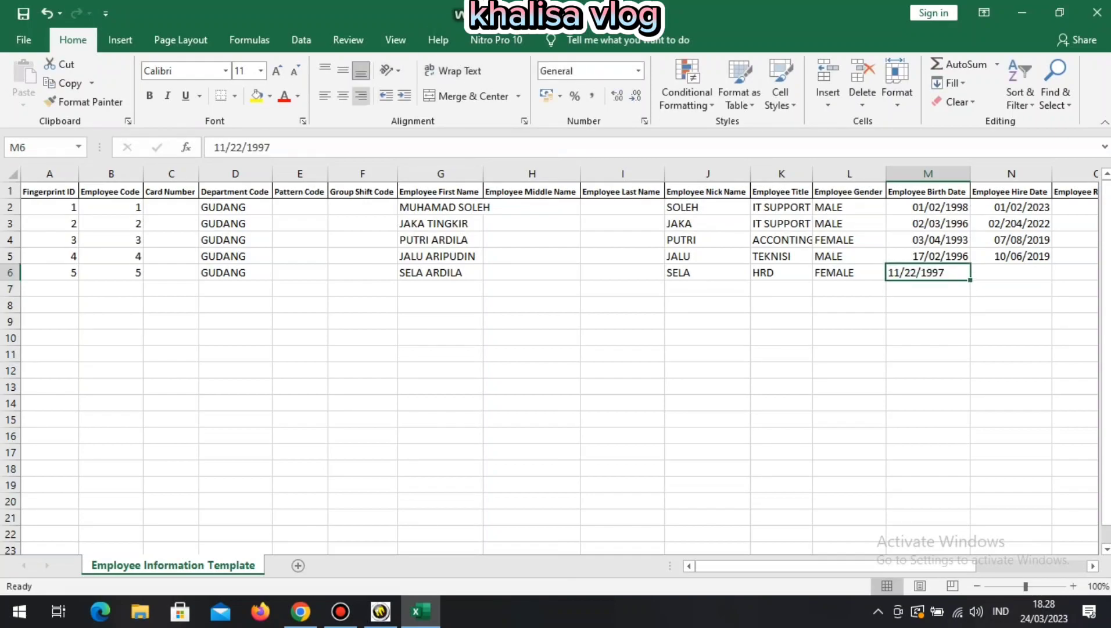
{"action": "left_click", "coordinate": [361, 95]}
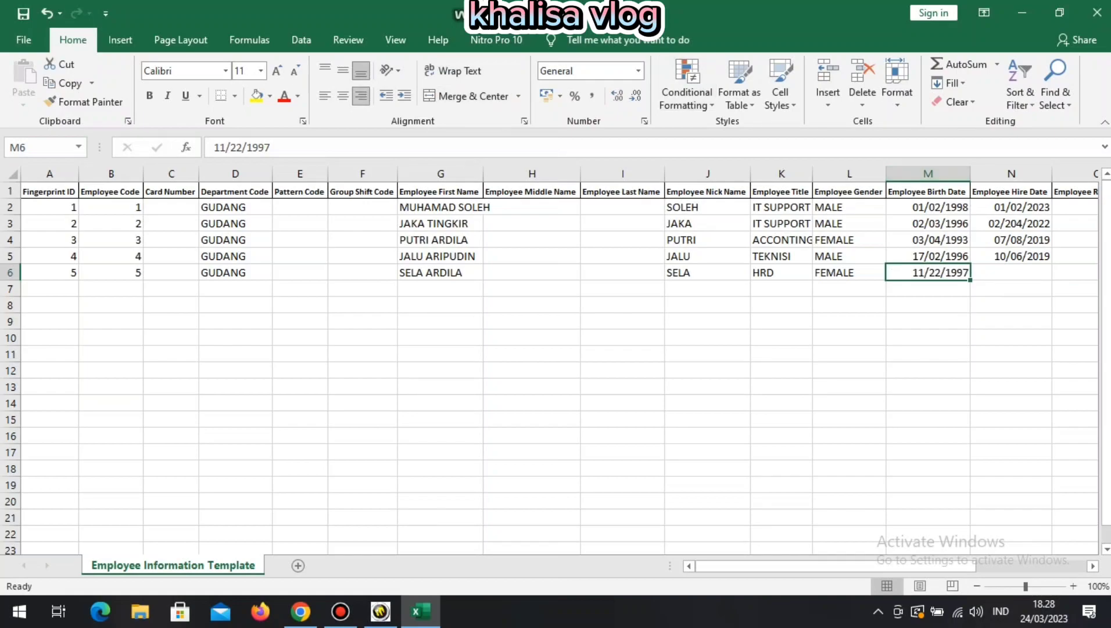
{"action": "left_click", "coordinate": [1011, 273]}
{"action": "type", "text": "11/"}
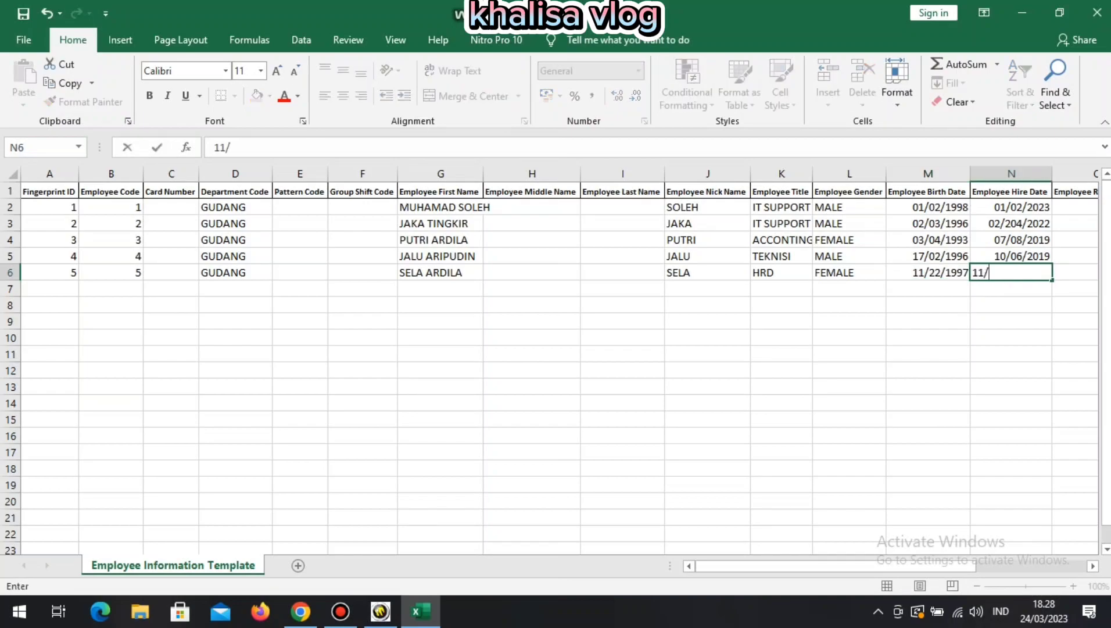
{"action": "type", "text": "04/2023"}
{"action": "key", "text": "Return"}
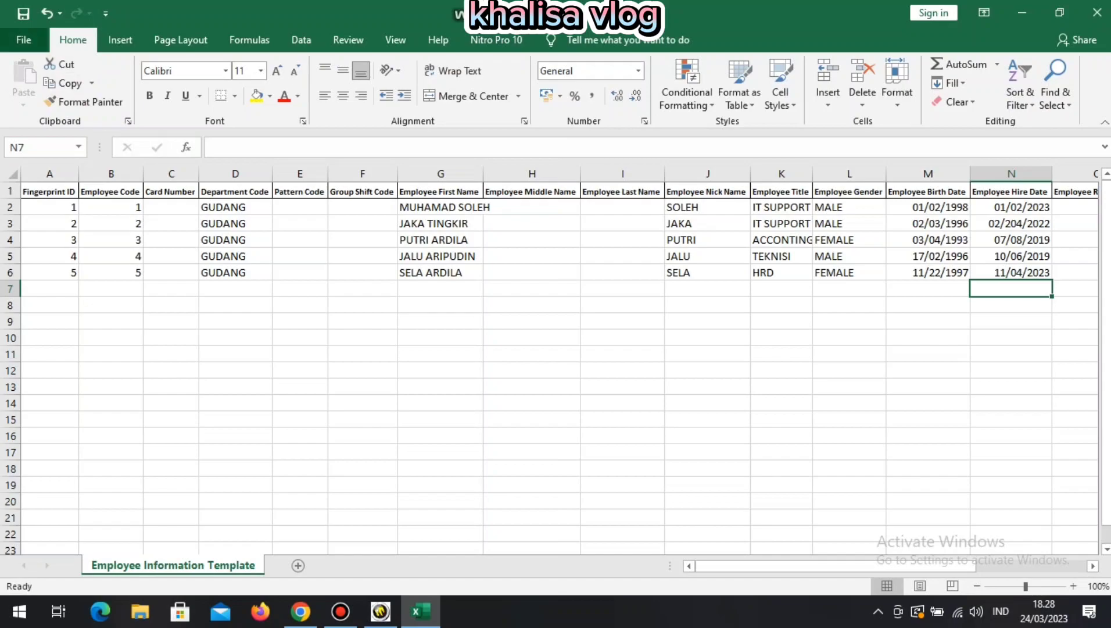
{"action": "left_click", "coordinate": [24, 39]}
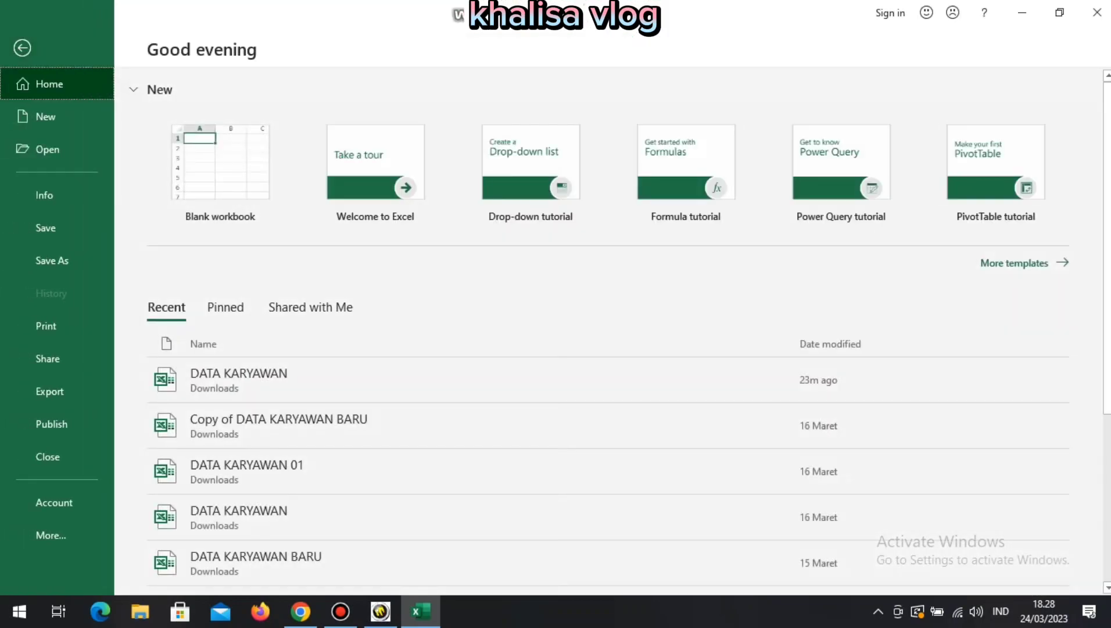
Save the workbook to Downloads as 'DATA KARYAWAN 01' in Excel 97-2003 Workbook format.
{"action": "left_click", "coordinate": [52, 260]}
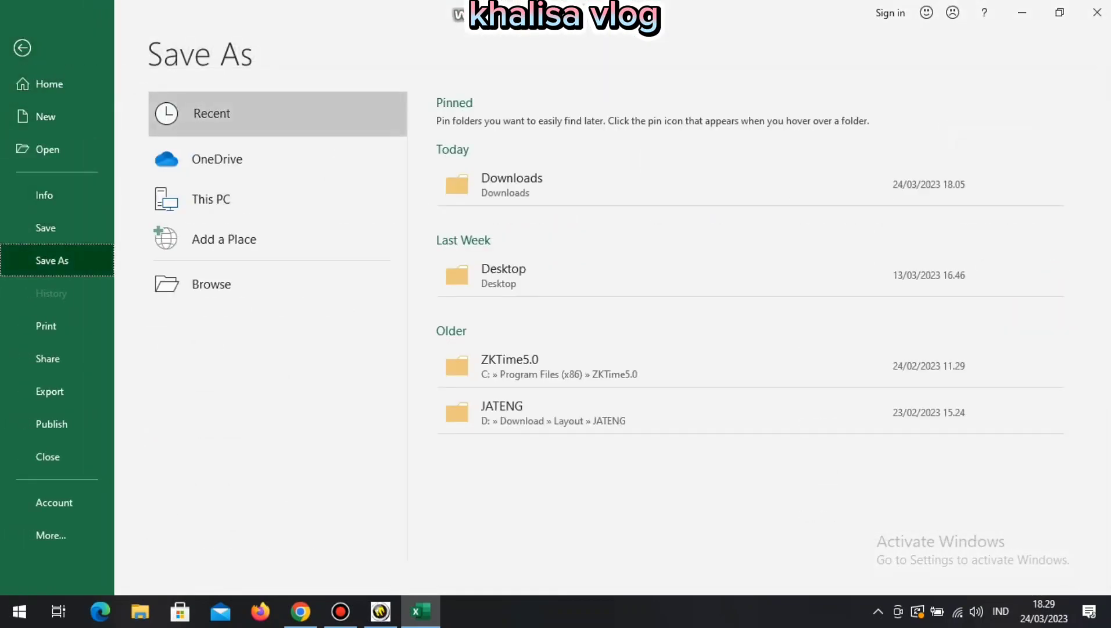
{"action": "left_click", "coordinate": [511, 184]}
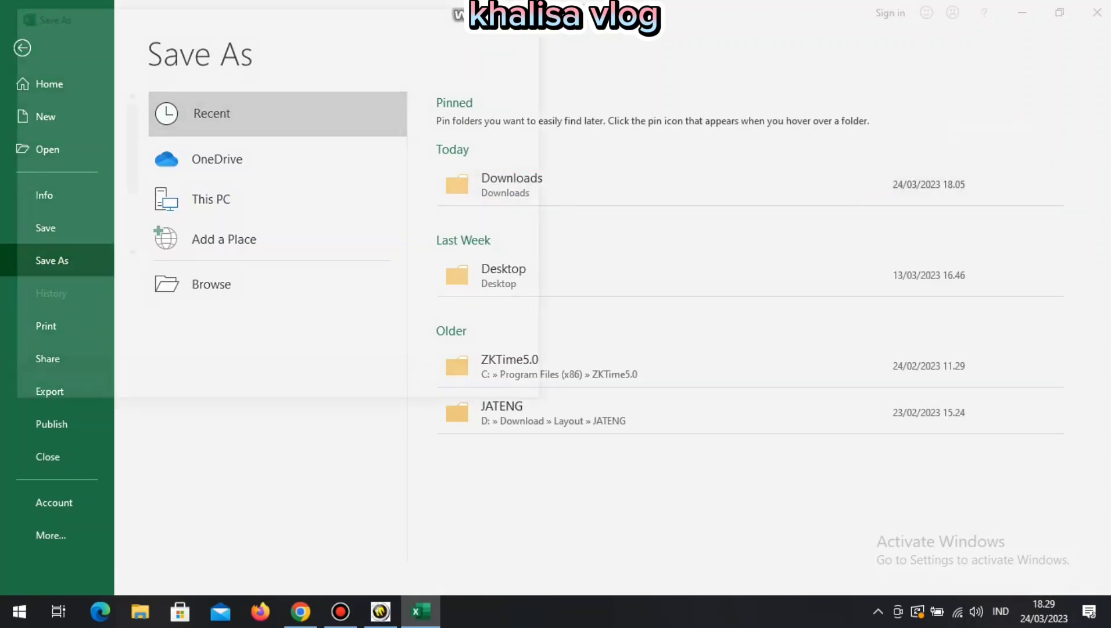
{"action": "key", "text": "End"}
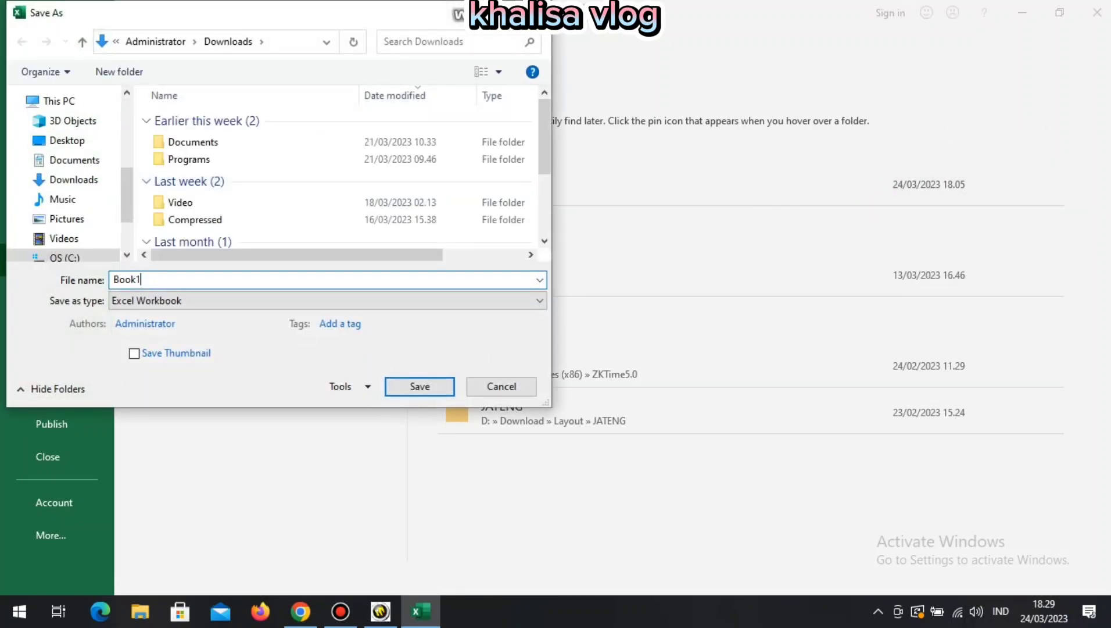
{"action": "key", "text": "BackSpace"}
{"action": "key", "text": "BackSpace"}
{"action": "key", "text": "BackSpace"}
{"action": "key", "text": "BackSpace"}
{"action": "key", "text": "BackSpace"}
{"action": "type", "text": "D"}
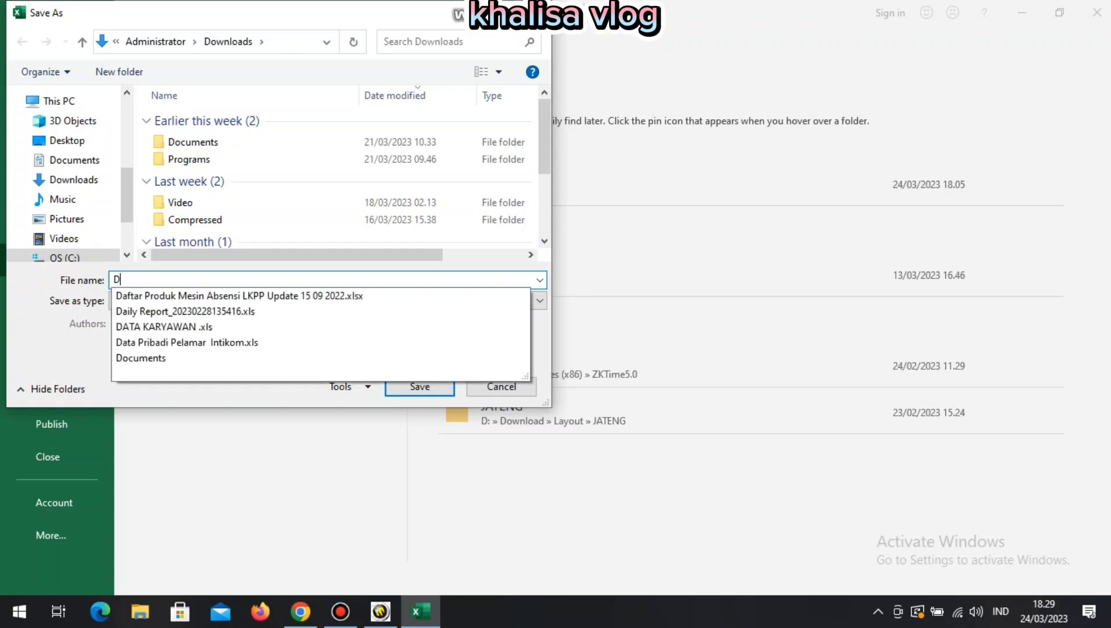
{"action": "type", "text": "ATA KA"}
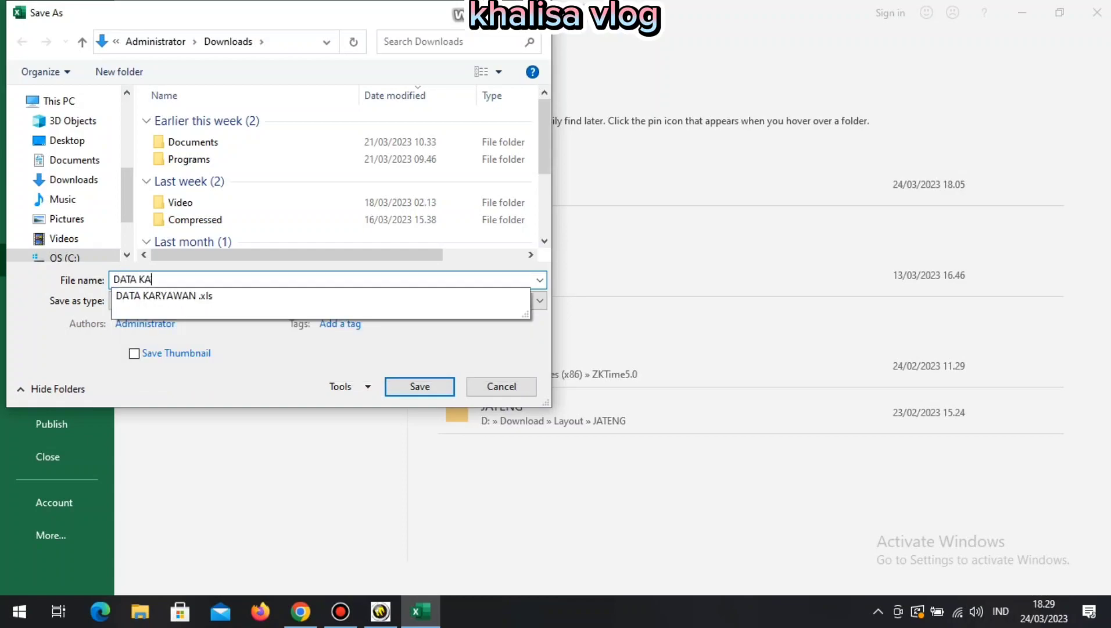
{"action": "type", "text": "RYAWAN 01"}
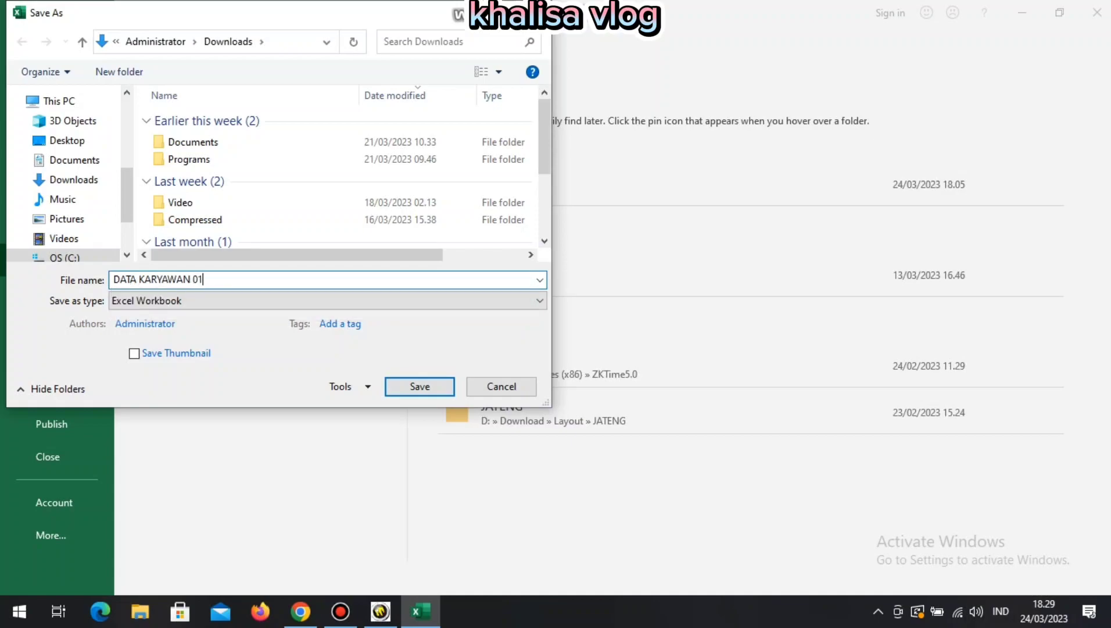
{"action": "key", "text": "Tab"}
{"action": "left_click", "coordinate": [327, 301]}
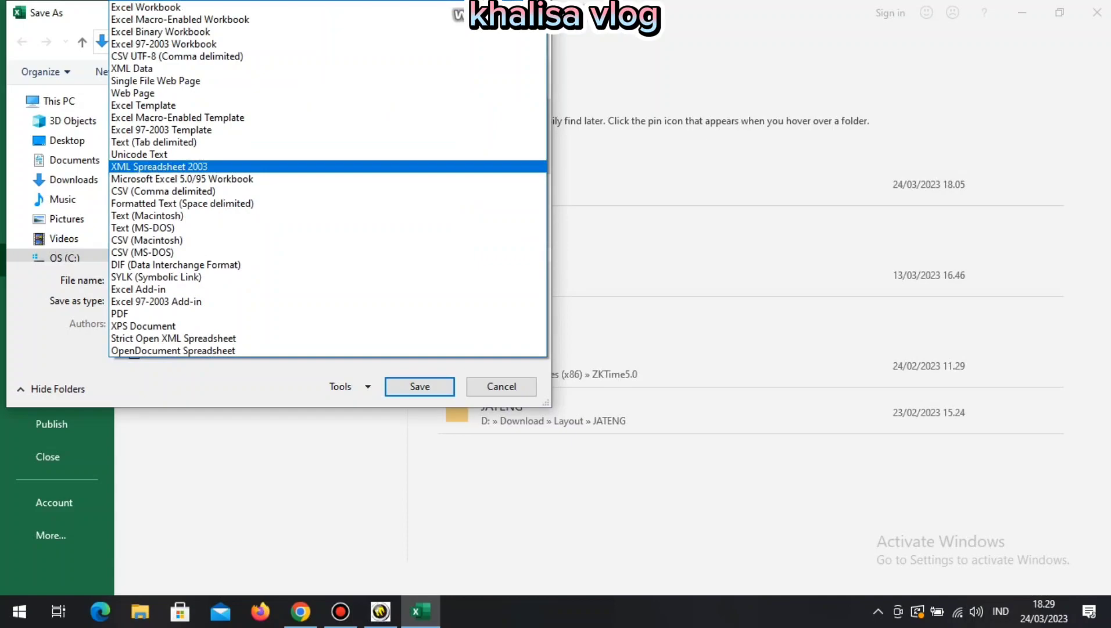
{"action": "key", "text": "Return"}
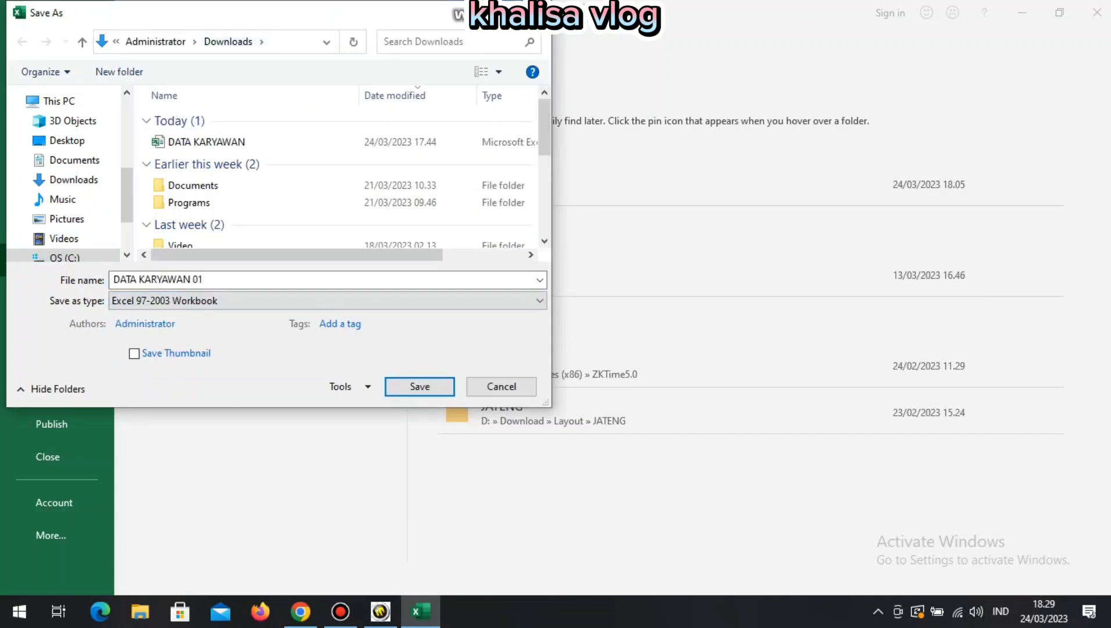
{"action": "left_click", "coordinate": [419, 386]}
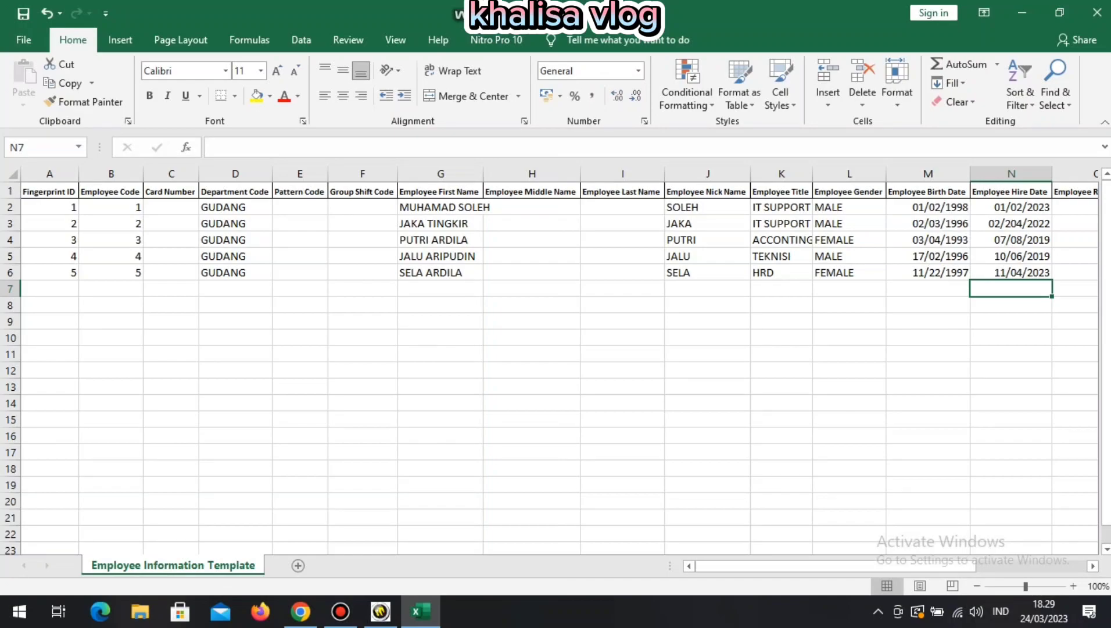
{"action": "left_click", "coordinate": [1097, 12]}
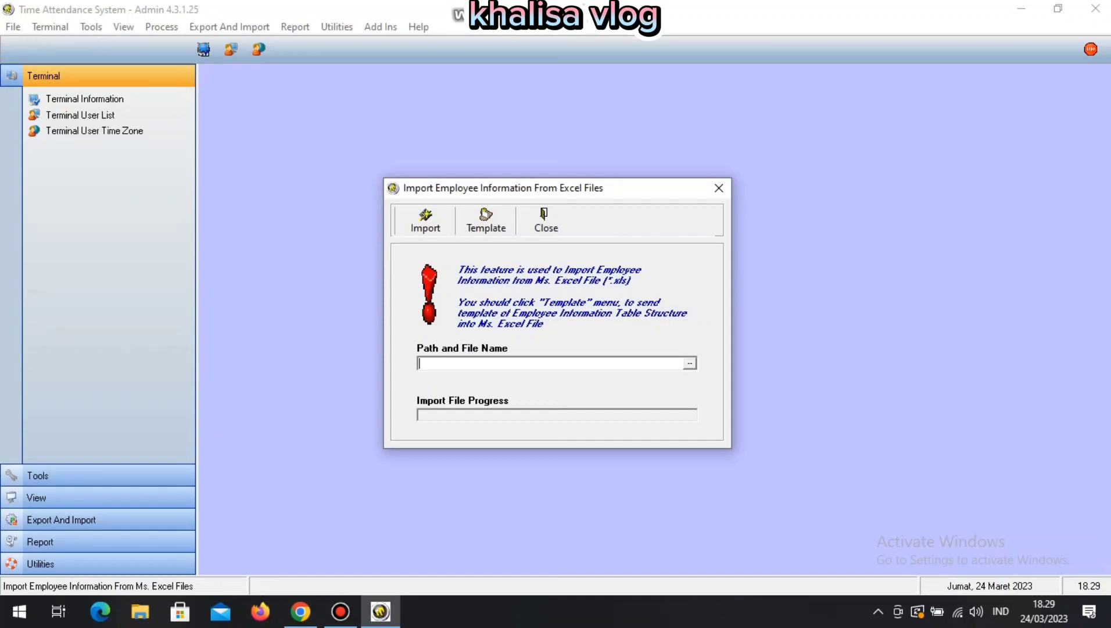
Select DATA KARYAWAN 01.xls as the file to import.
{"action": "left_click", "coordinate": [690, 364]}
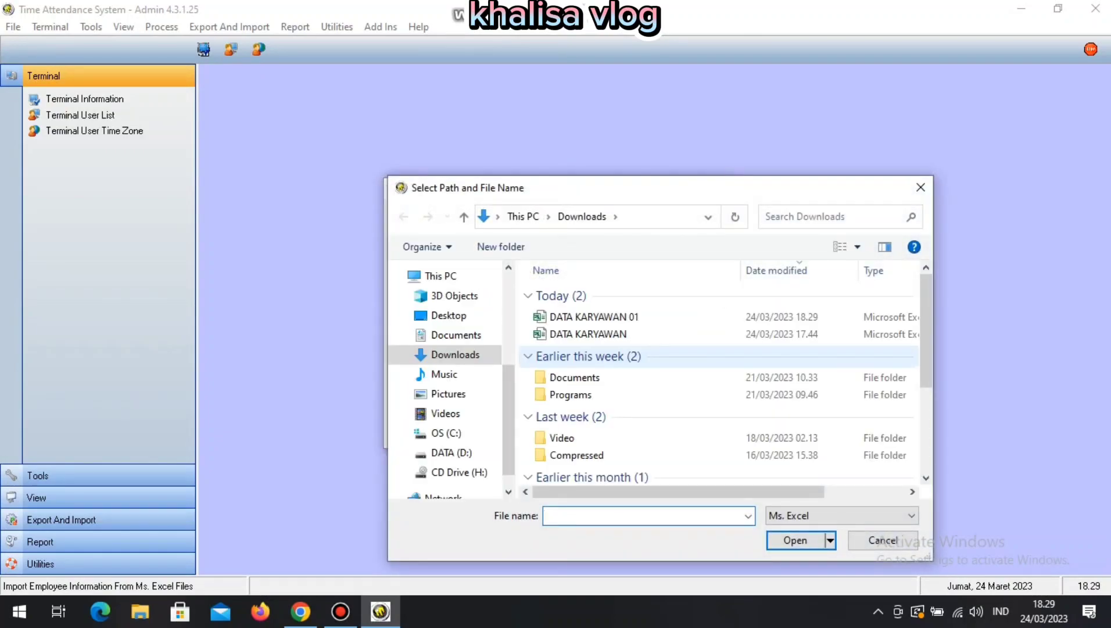
{"action": "left_click", "coordinate": [690, 361]}
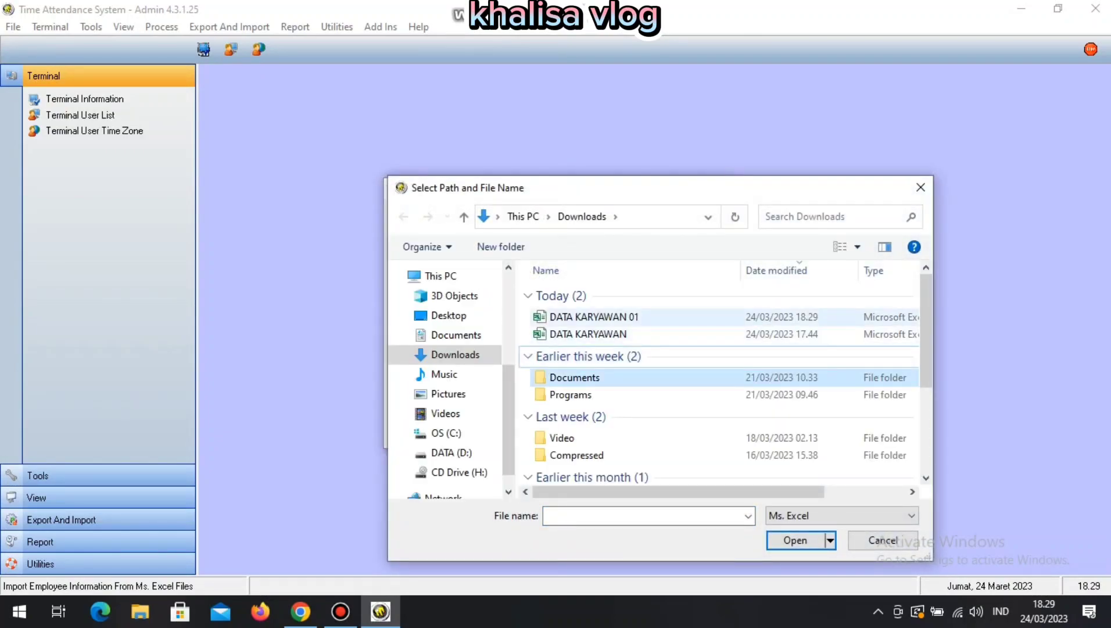
{"action": "left_click", "coordinate": [594, 317]}
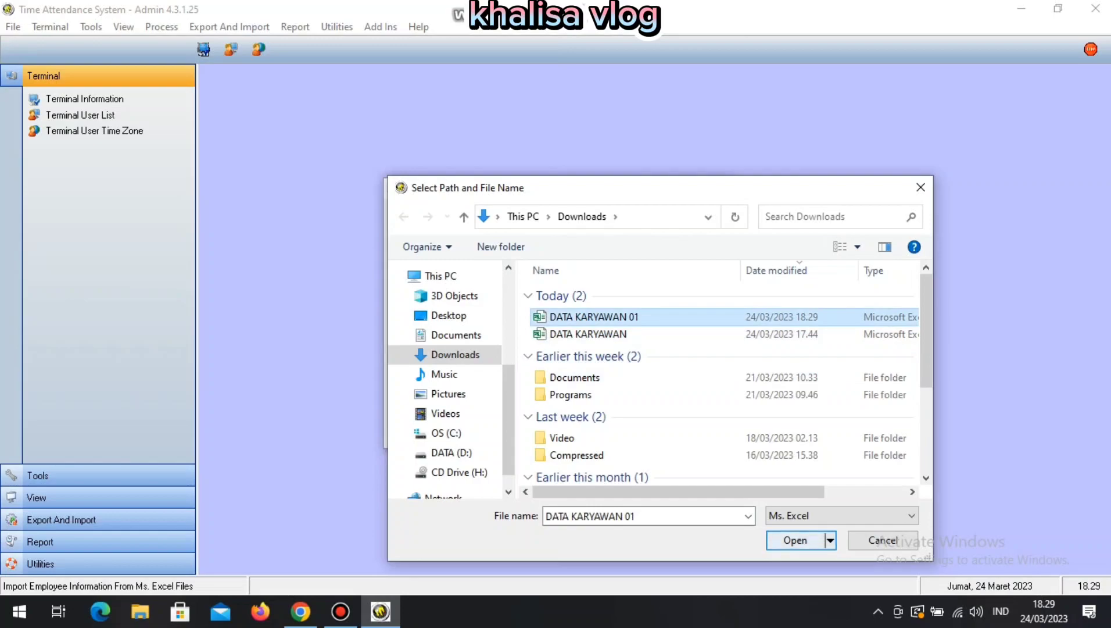
{"action": "left_click", "coordinate": [795, 540]}
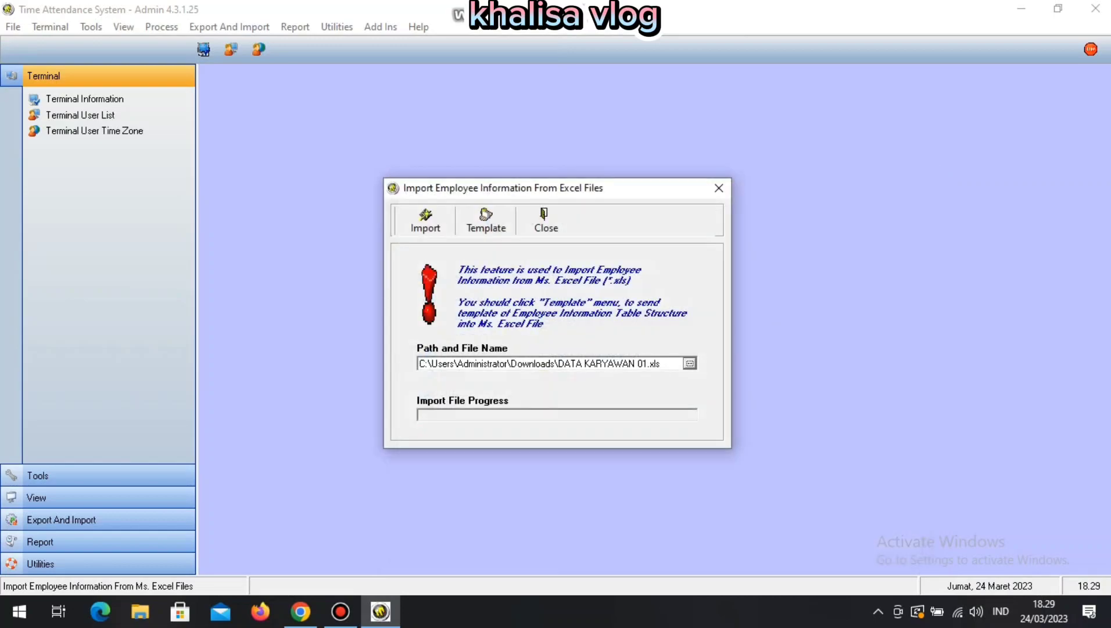
Run the import, confirm it, dismiss the date error and success messages, and close the window.
{"action": "left_click", "coordinate": [425, 221]}
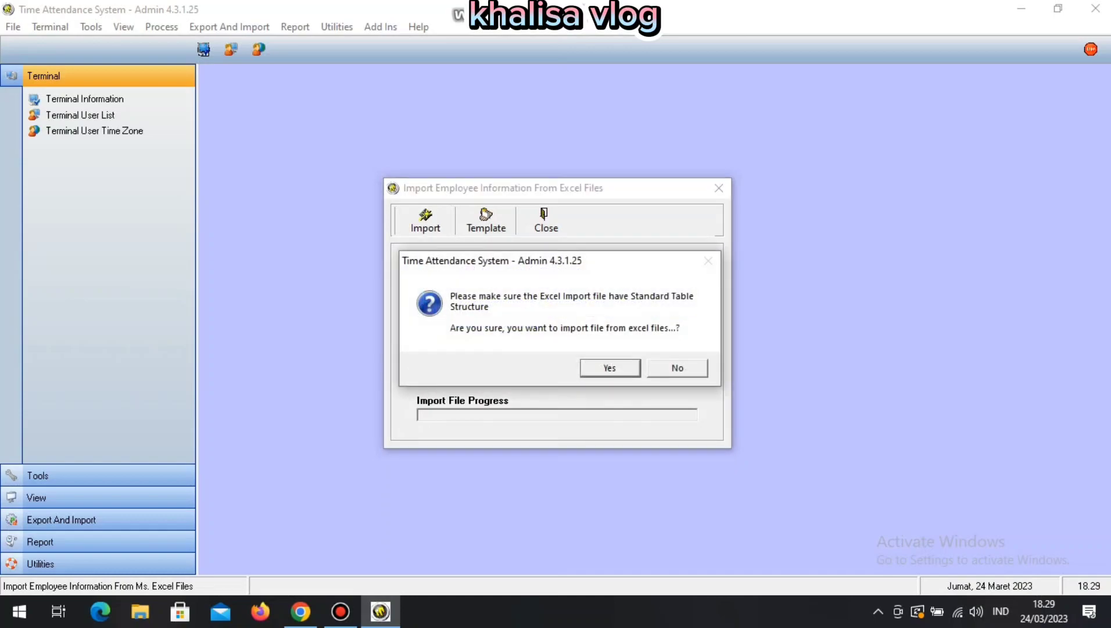
{"action": "key", "text": "Return"}
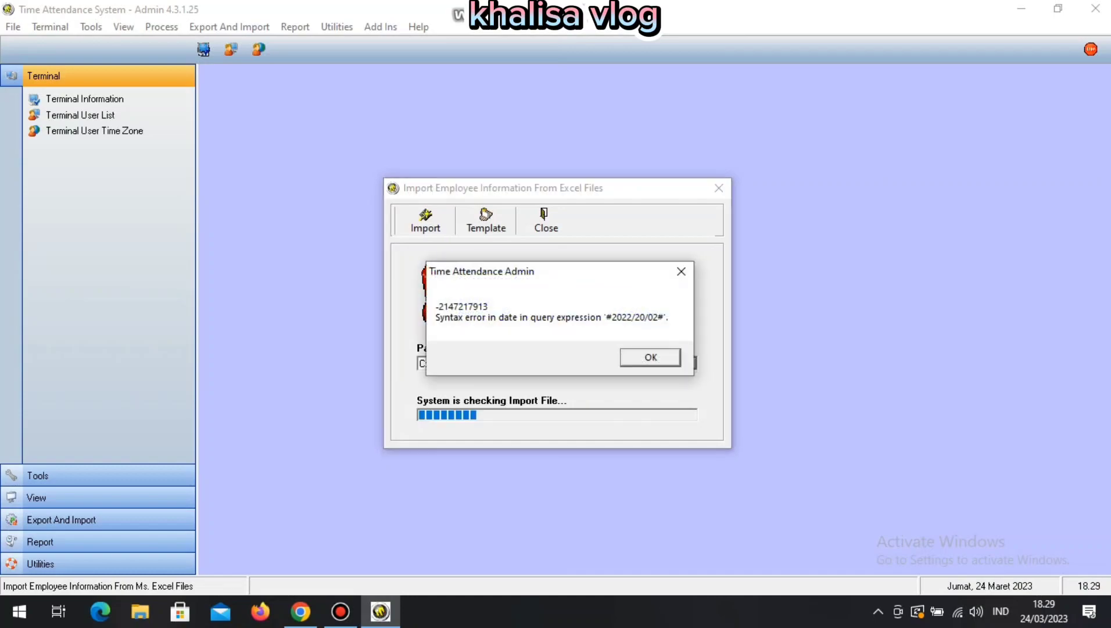
{"action": "key", "text": "Return"}
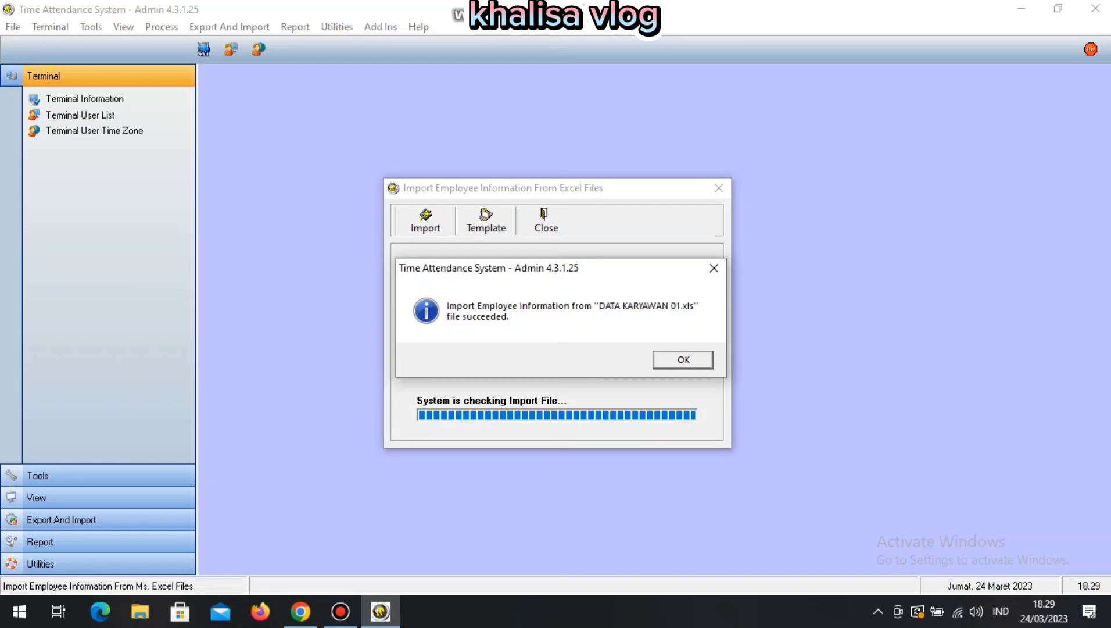
{"action": "key", "text": "Return"}
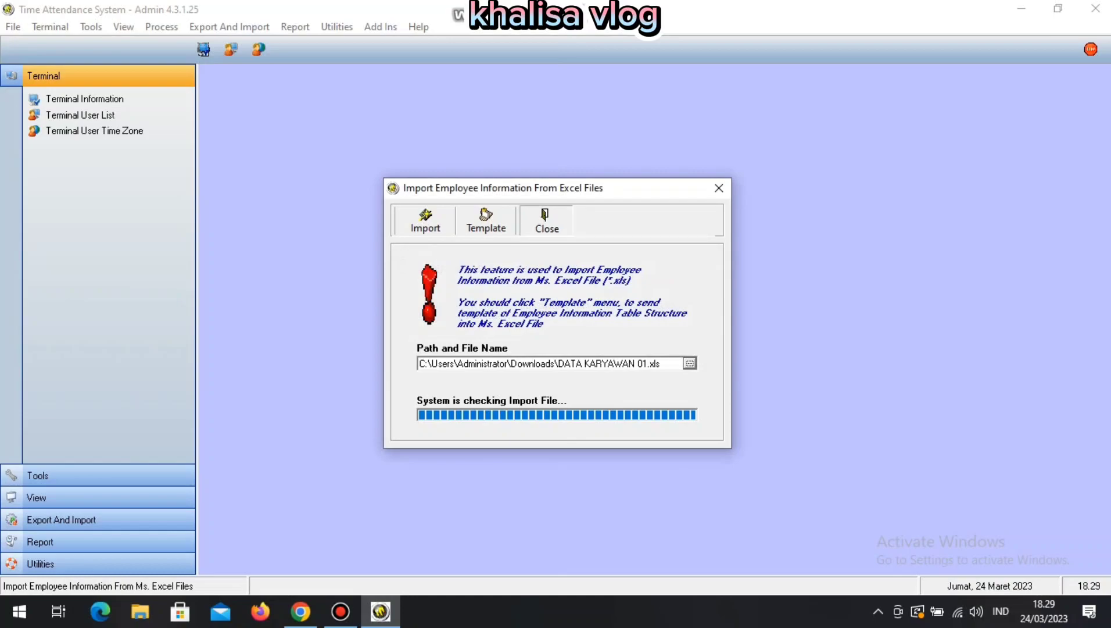
{"action": "left_click", "coordinate": [547, 221]}
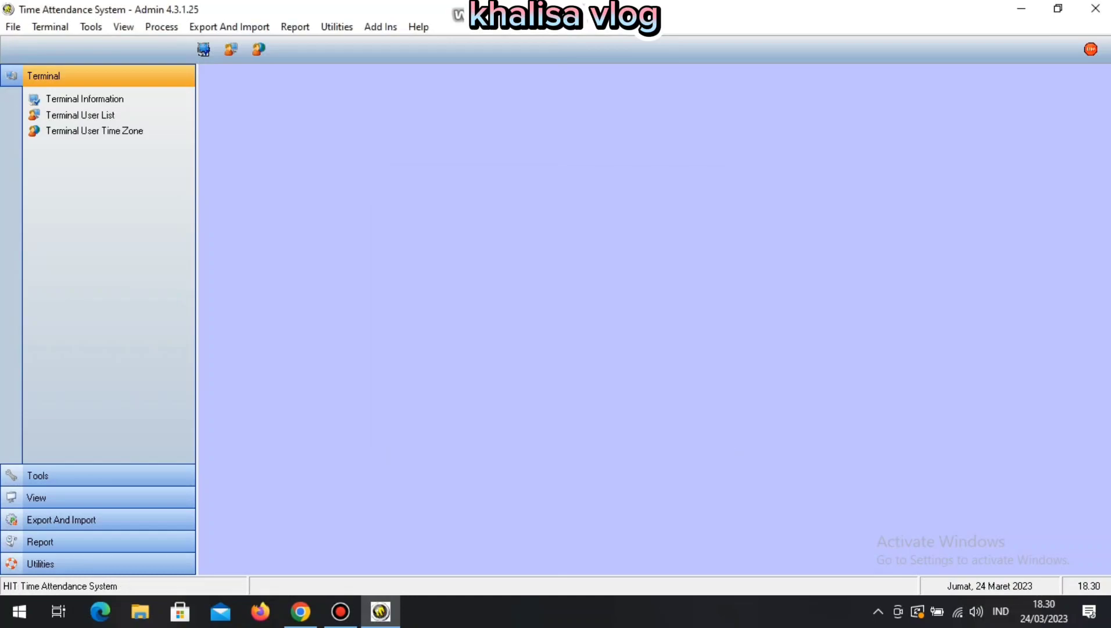
{"action": "left_click", "coordinate": [80, 115]}
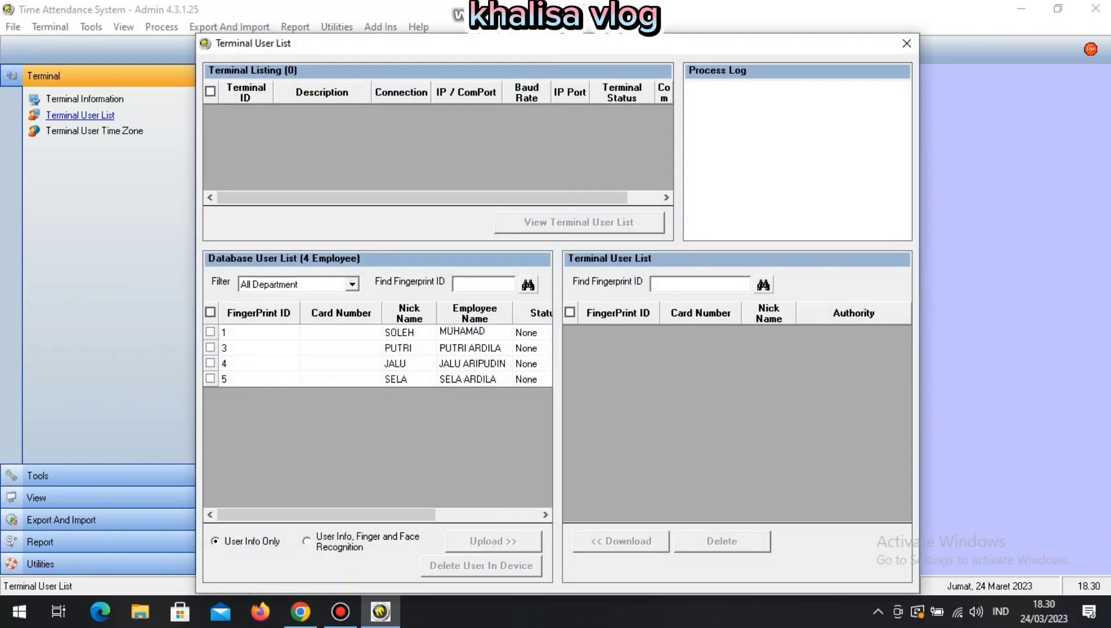
{"action": "left_click", "coordinate": [488, 515]}
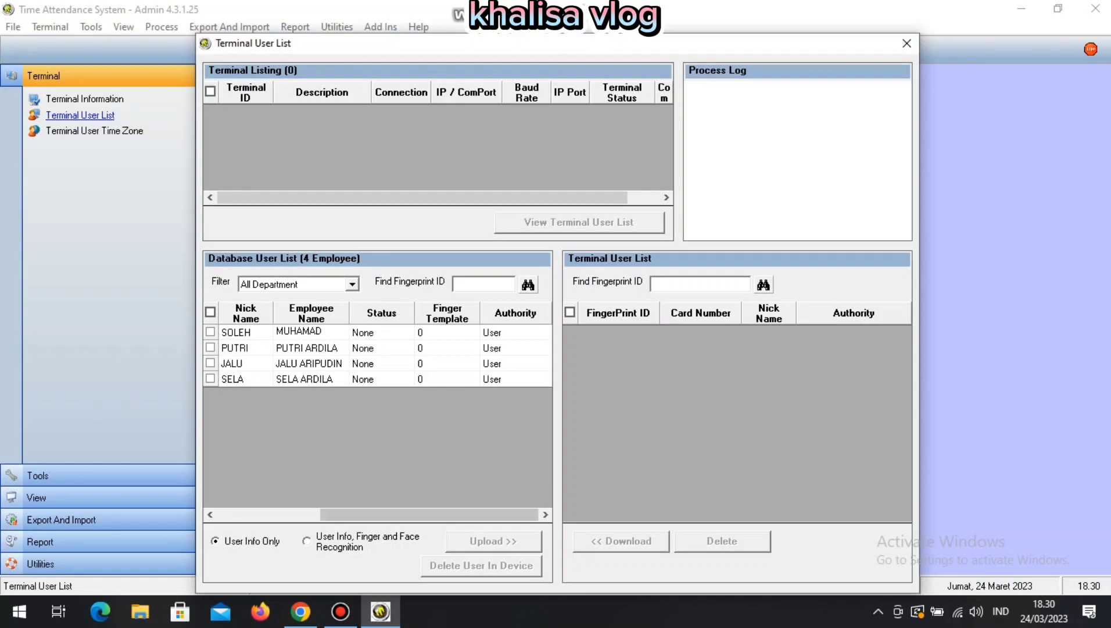
{"action": "left_click", "coordinate": [268, 514]}
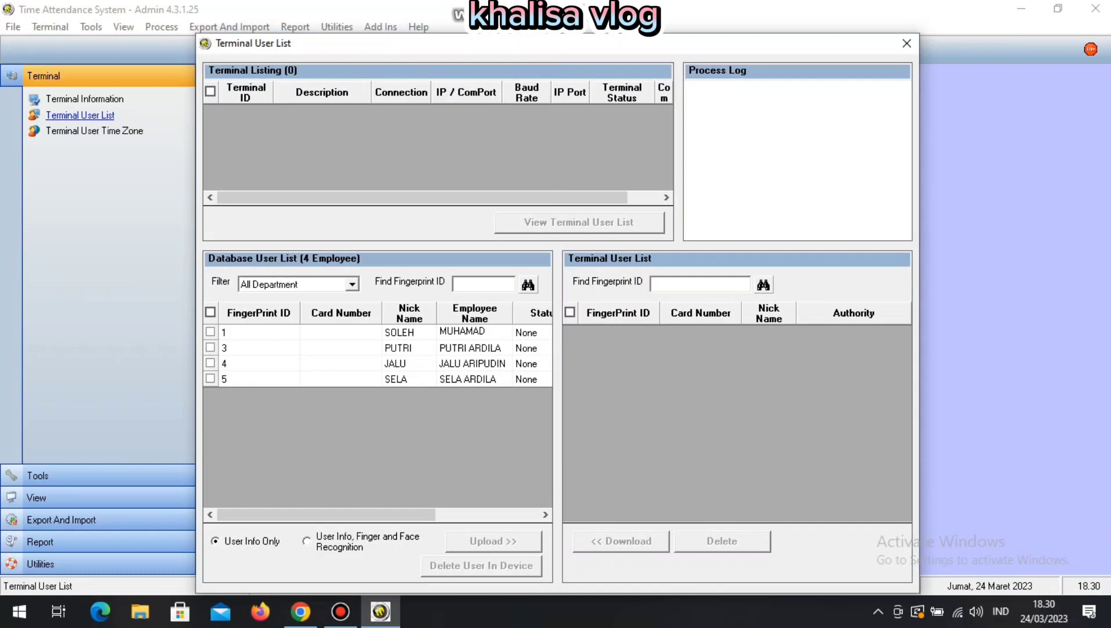
{"action": "left_click", "coordinate": [907, 43]}
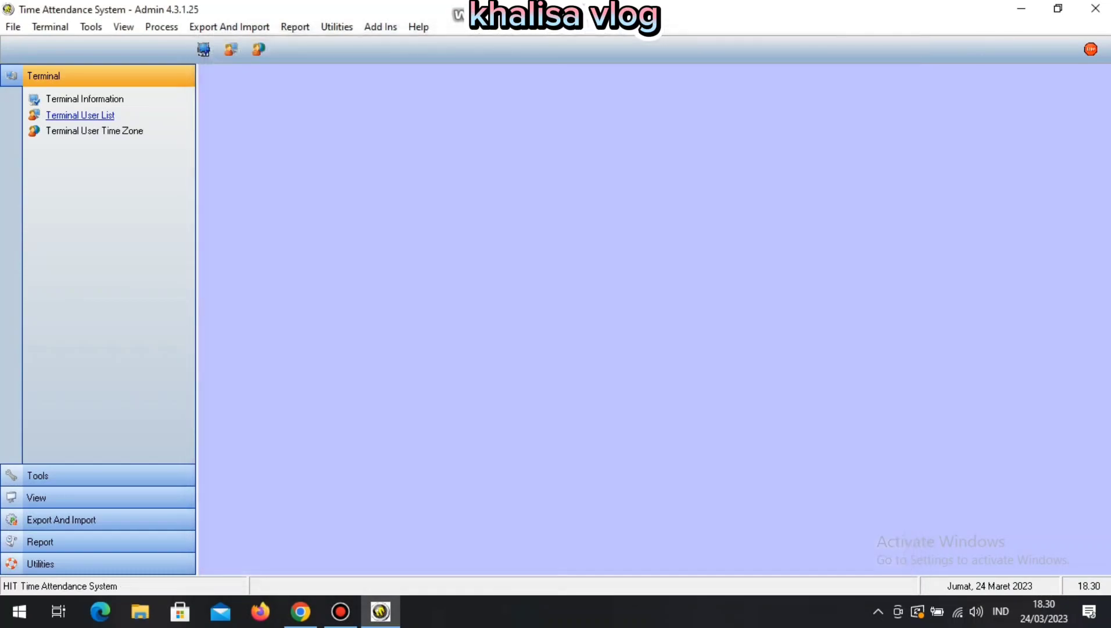
{"action": "left_click", "coordinate": [91, 27]}
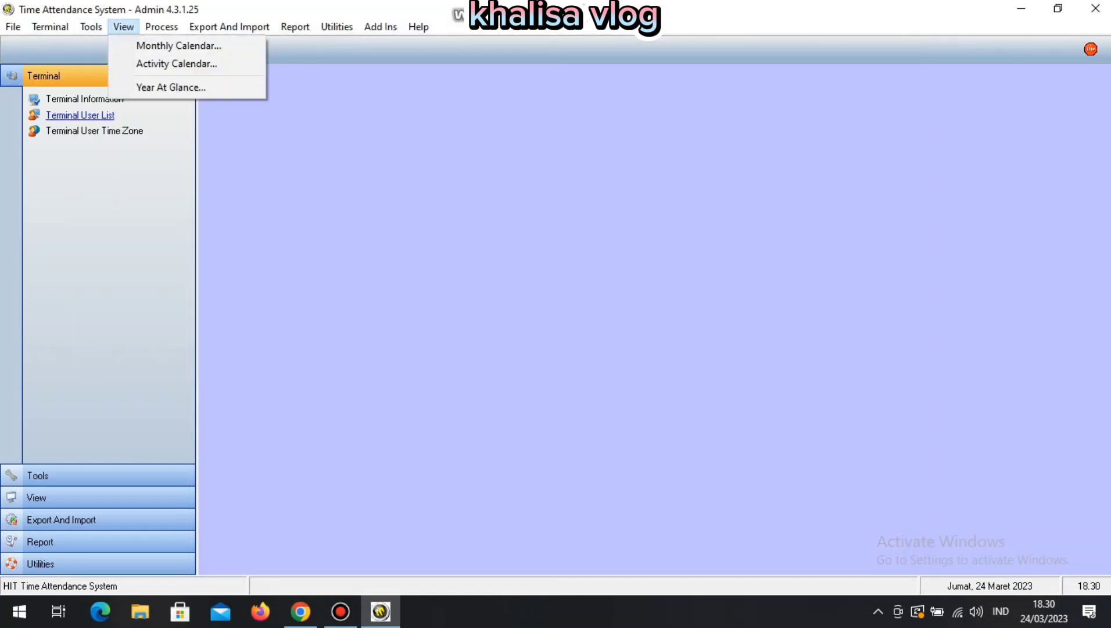
{"action": "left_click", "coordinate": [148, 70]}
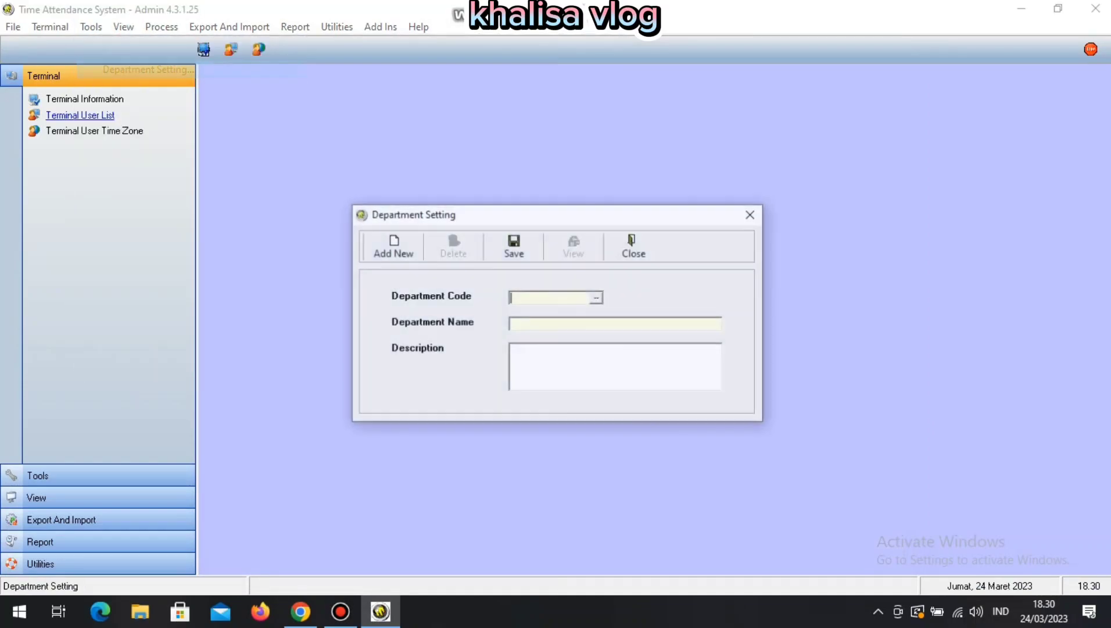
{"action": "left_click", "coordinate": [596, 297]}
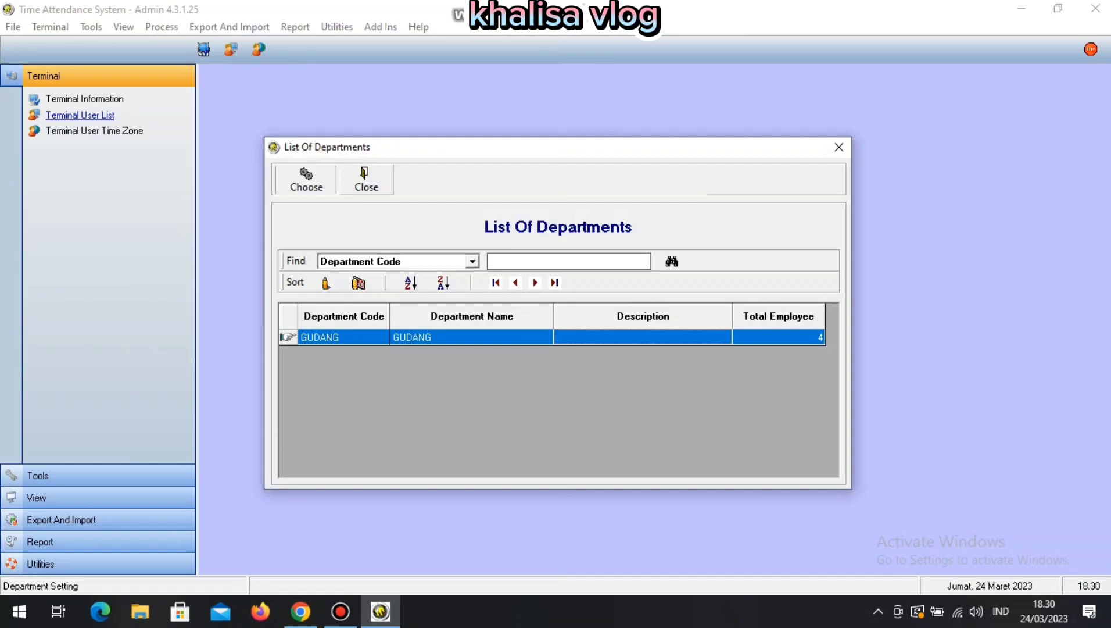
{"action": "left_click", "coordinate": [366, 180]}
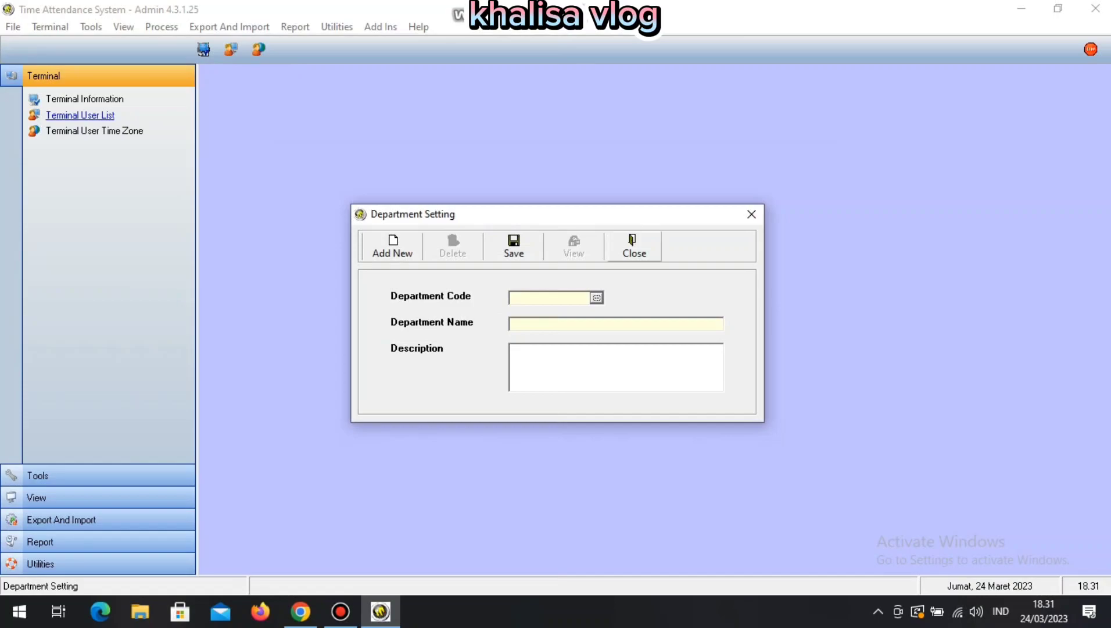
{"action": "left_click", "coordinate": [634, 247]}
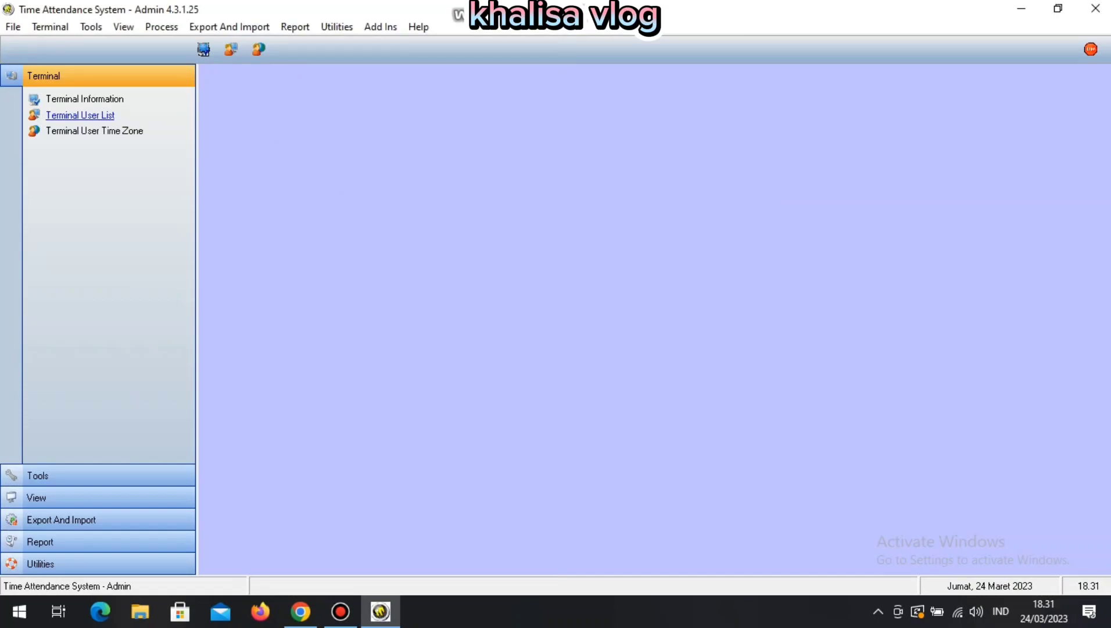